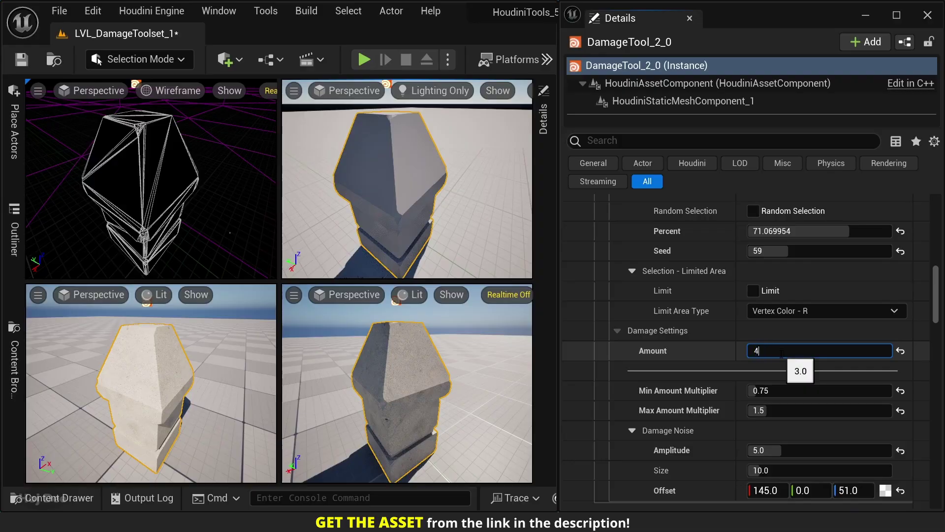
Raise the damage Amount of the selected pillar block to 10
left_click_drag(768, 352, 781, 353)
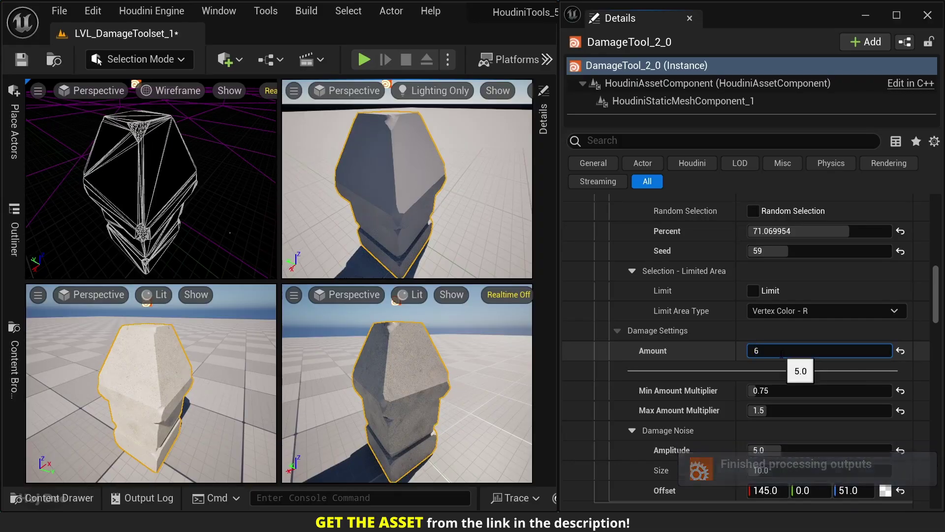
key("Return")
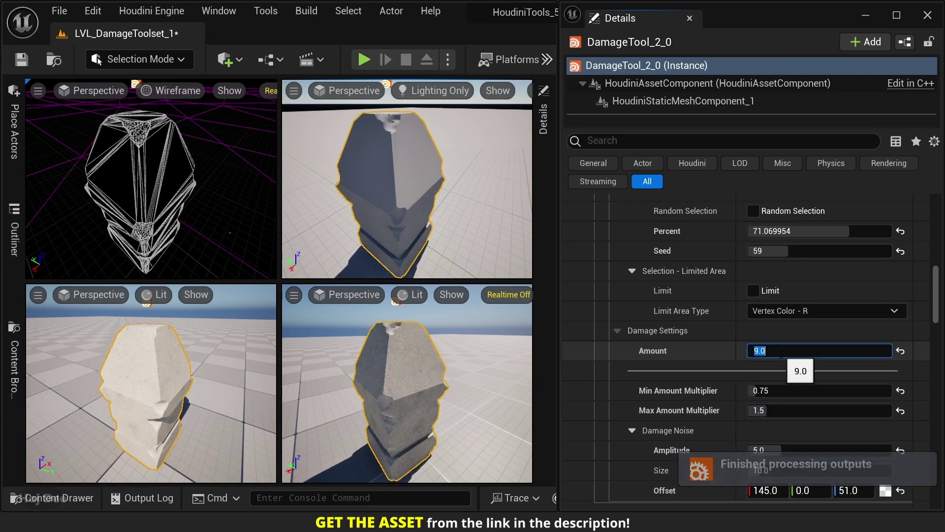
type("10")
key("Return")
Enable Random Selection, set its Percent to 80 and vary the Seed
left_click(754, 211)
left_click(802, 231)
type("80")
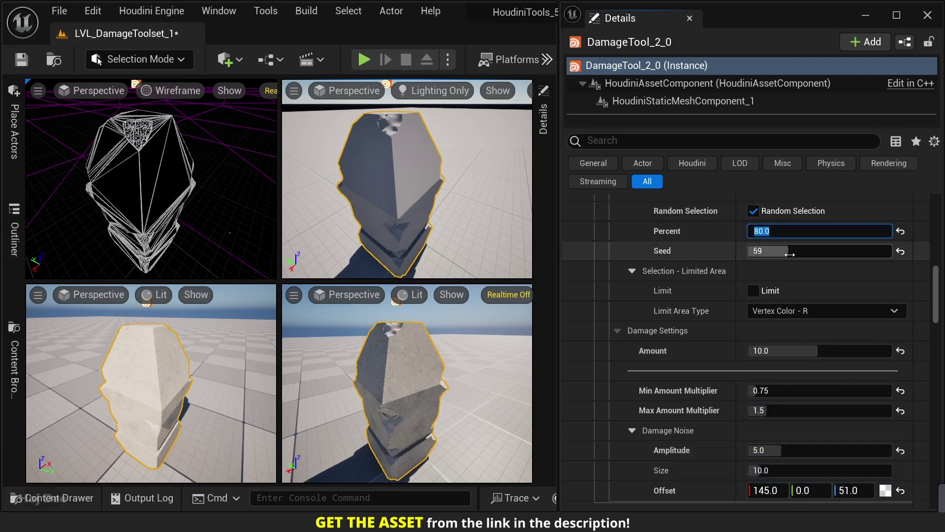
key("Return")
left_click_drag(789, 251, 781, 251)
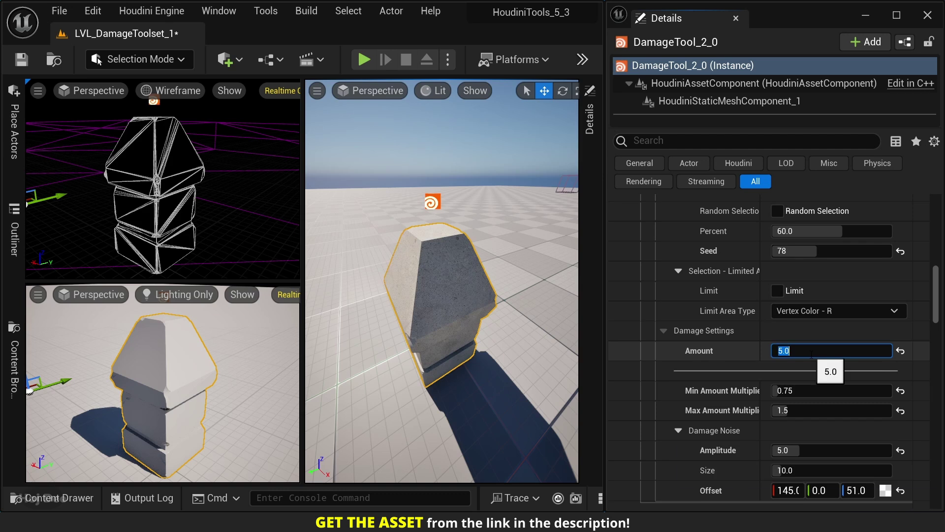
Increase the pillar block's damage Amount in stages through 8 and 9 up to 10
left_click_drag(768, 354, 811, 354)
type("78")
key("Return")
type("8")
key("Return")
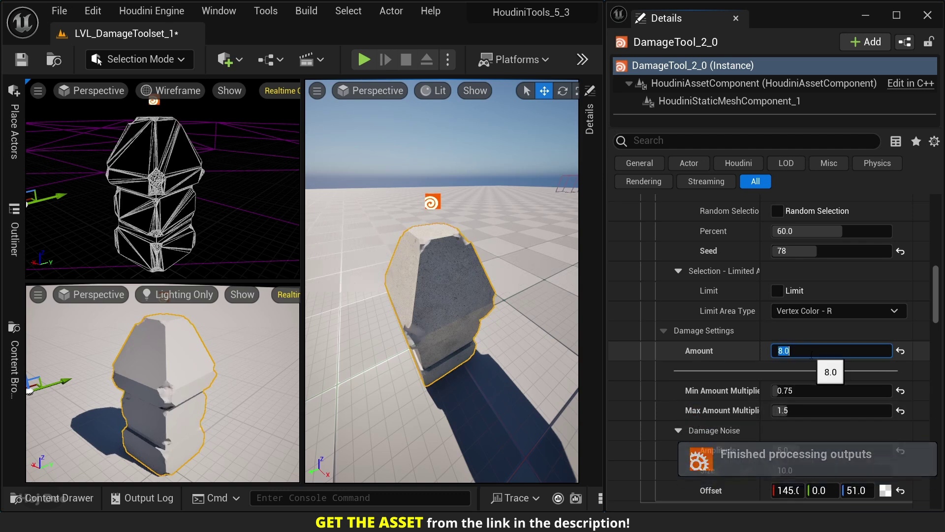
type("9")
key("Return")
type("10")
key("Return")
Raise the Damage Noise Size to 12
scroll(812, 353, "down", 2)
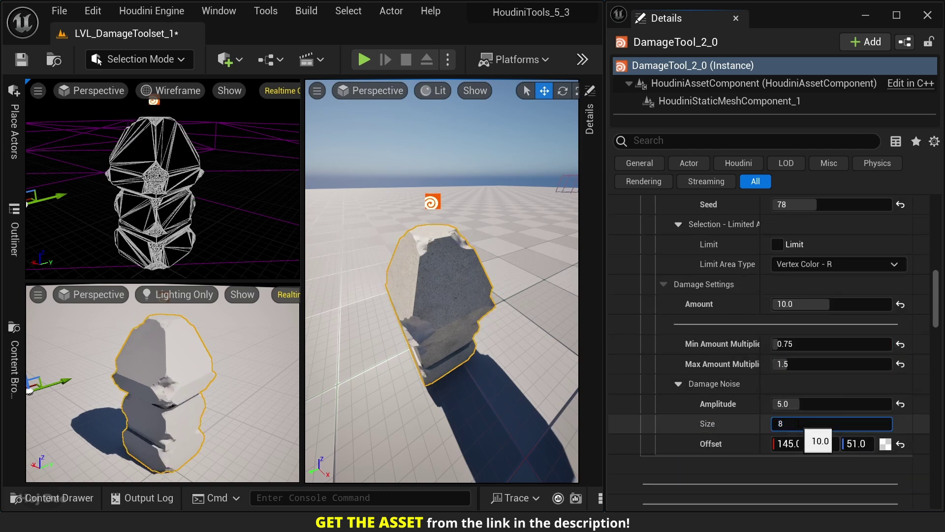
left_click(798, 424)
type("12")
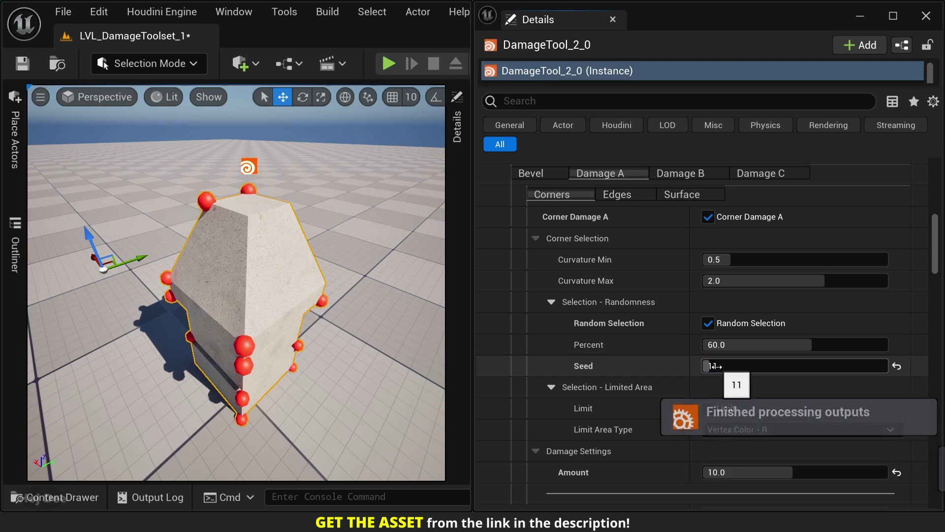
Vary the Seed of the random corner selection and raise the damage Amount to 11
left_click_drag(713, 365, 750, 365)
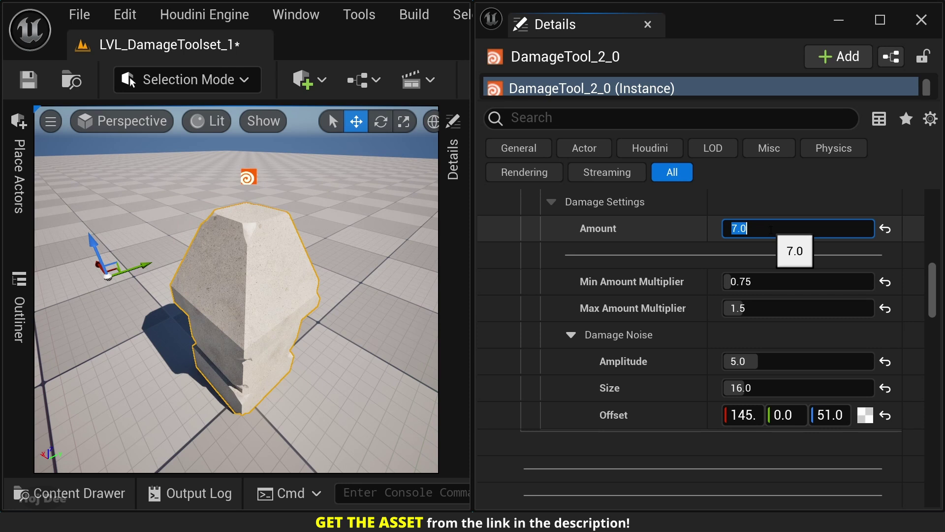
key("Up")
key("Up")
key("Up")
key("Up")
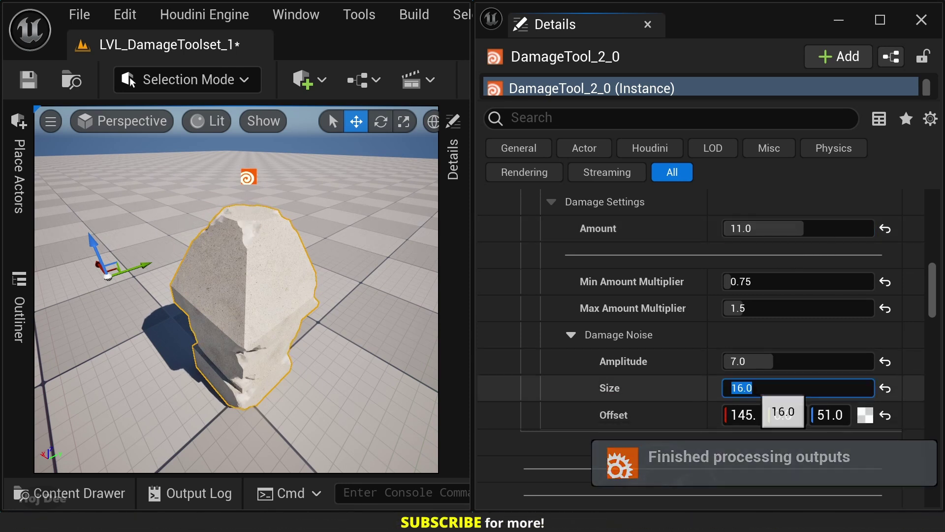
mouse_move(758, 388)
left_mouse_down()
mouse_move(738, 387)
mouse_move(758, 389)
left_mouse_up()
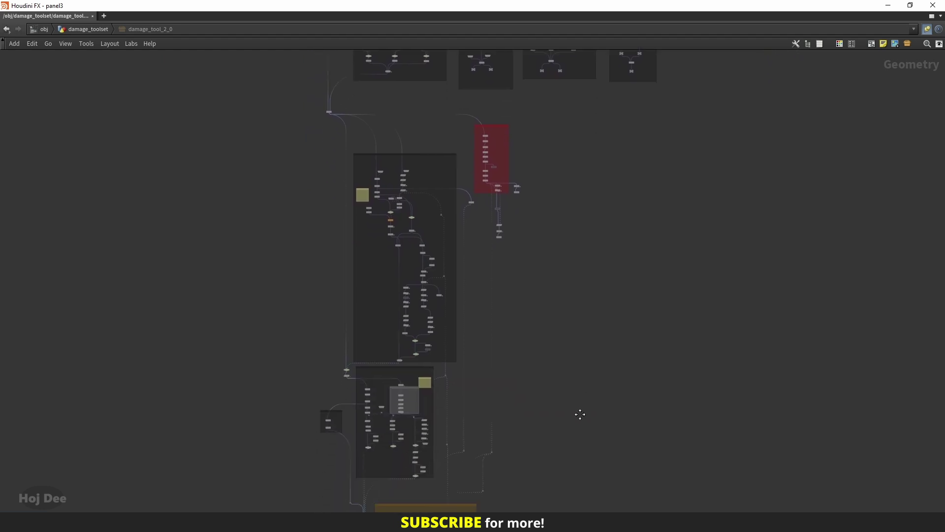
Look over the damage_tool_2_0 node network in Houdini and the tool's parameter list in Unreal Engine
middle_click_drag(580, 414, 604, 326)
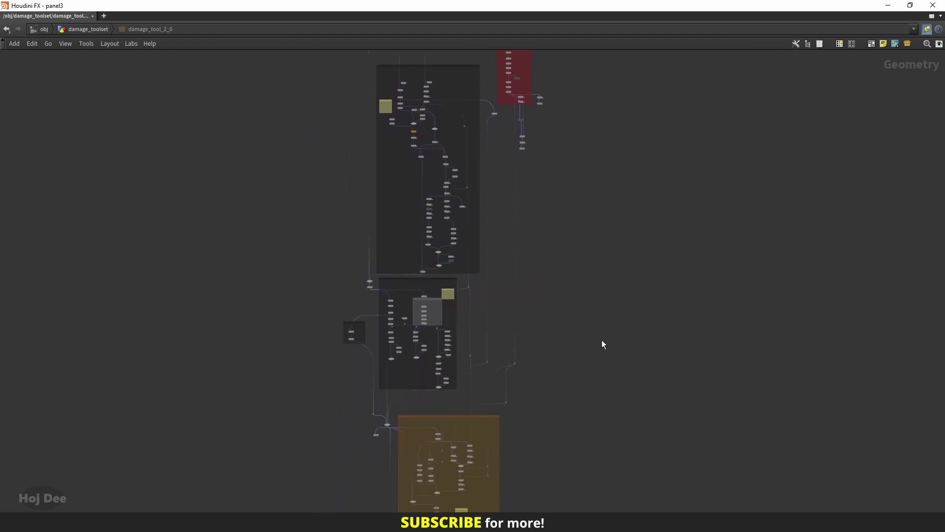
middle_click_drag(606, 424, 607, 310)
middle_click_drag(589, 441, 598, 320)
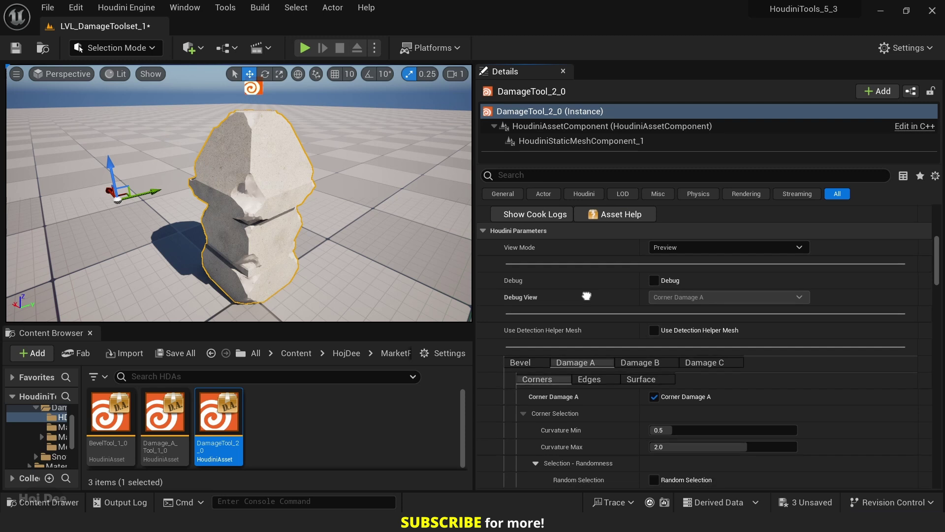
right_click_drag(586, 295, 586, 12)
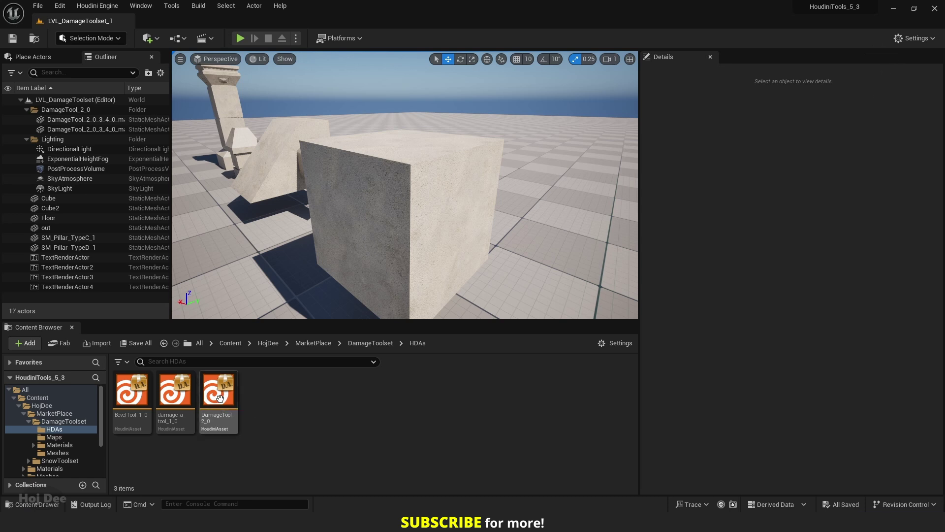
Place the DamageTool_2_0 Houdini asset in the level beside the large cube and find its Houdini Inputs
left_click_drag(220, 398, 535, 247)
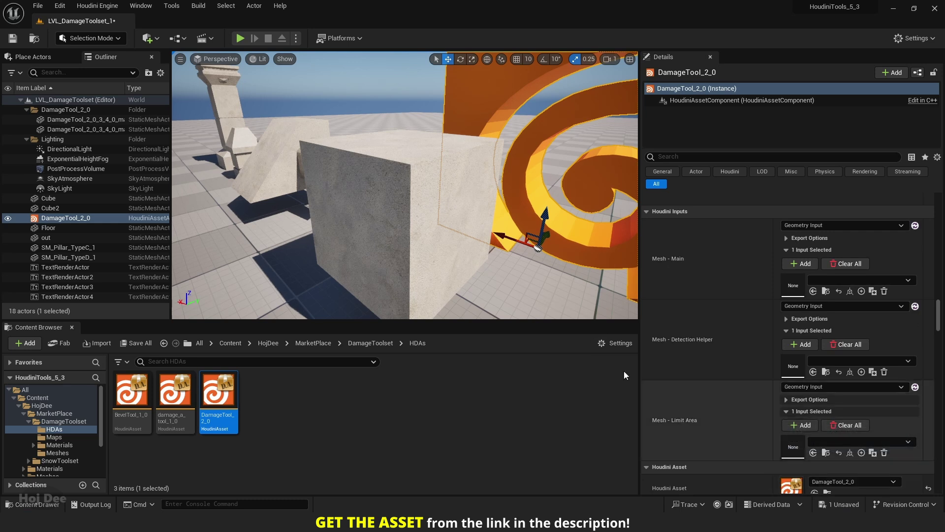
right_click_drag(505, 264, 512, 258)
scroll(751, 312, "up", 8)
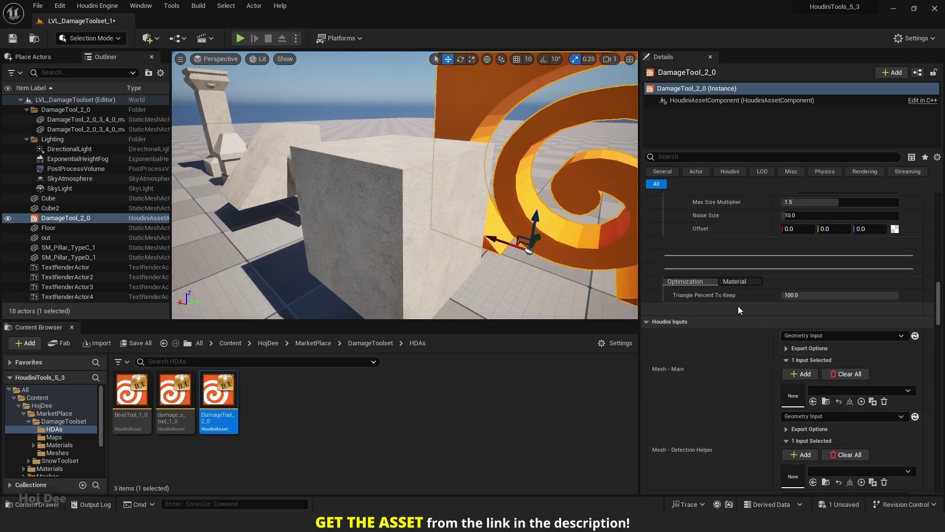
scroll(736, 304, "down", 5)
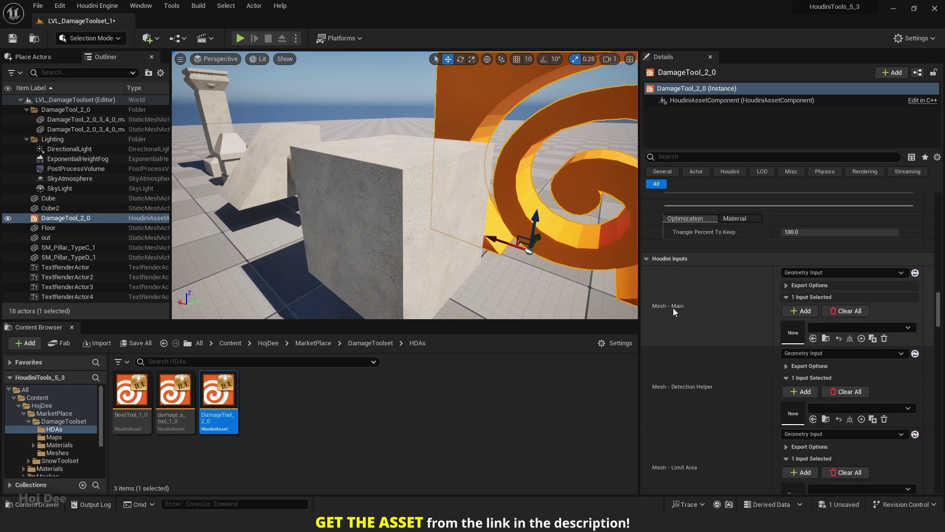
Set the Mesh - Main input to World Input with Cube2 as its source, and hide the original Cube2
left_click(803, 291)
left_click(799, 345)
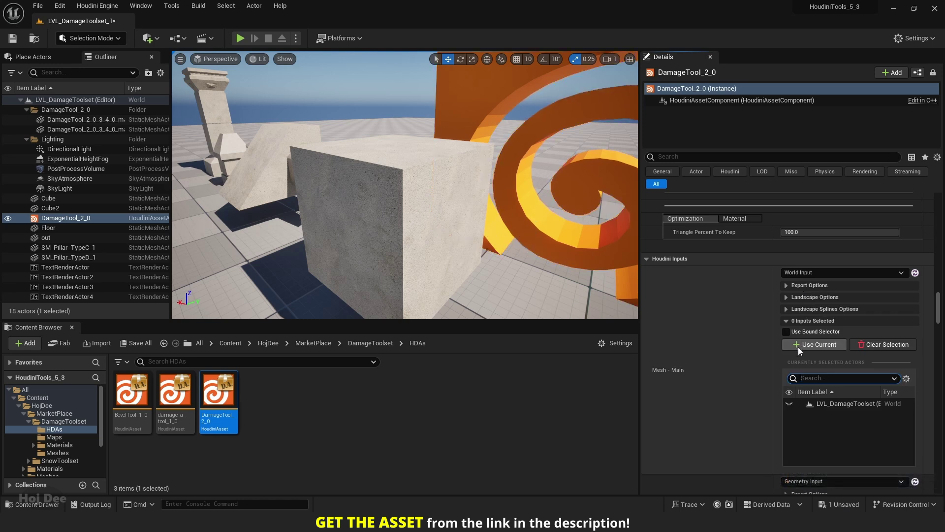
left_click(408, 214)
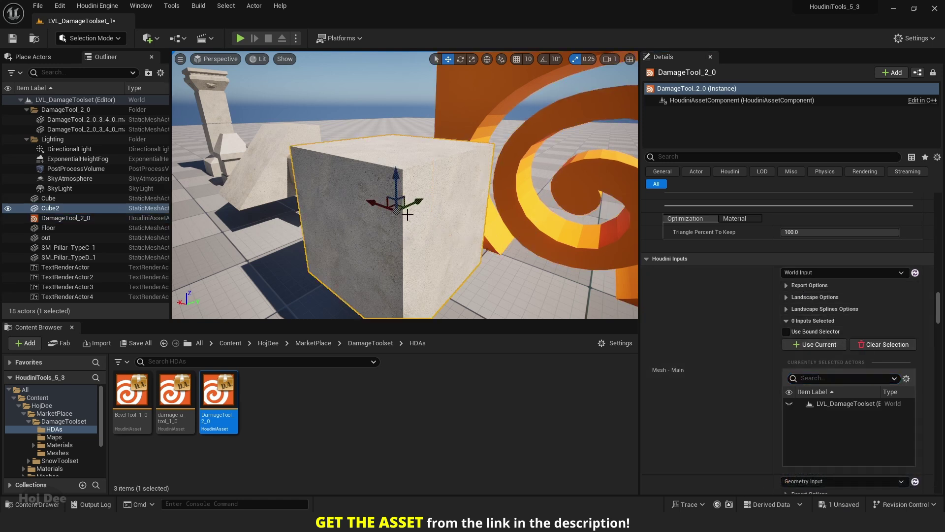
left_click(808, 345)
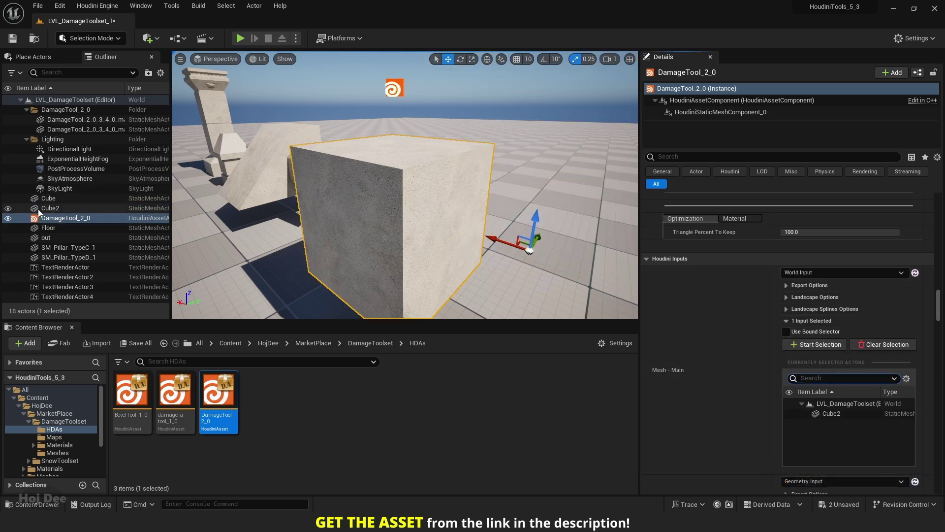
left_click(8, 208)
Enable Corner Damage A for the cube and examine its cut corner up close
scroll(731, 302, "up", 5)
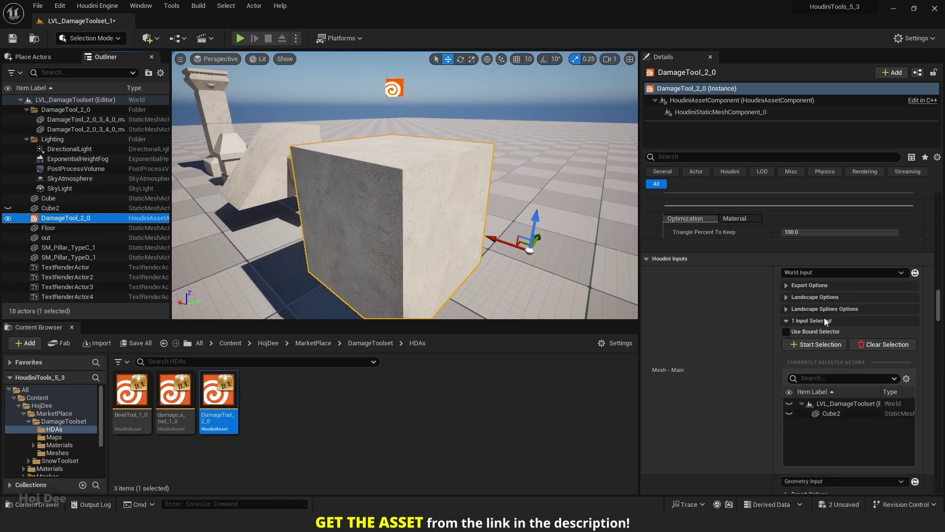
scroll(732, 302, "up", 5)
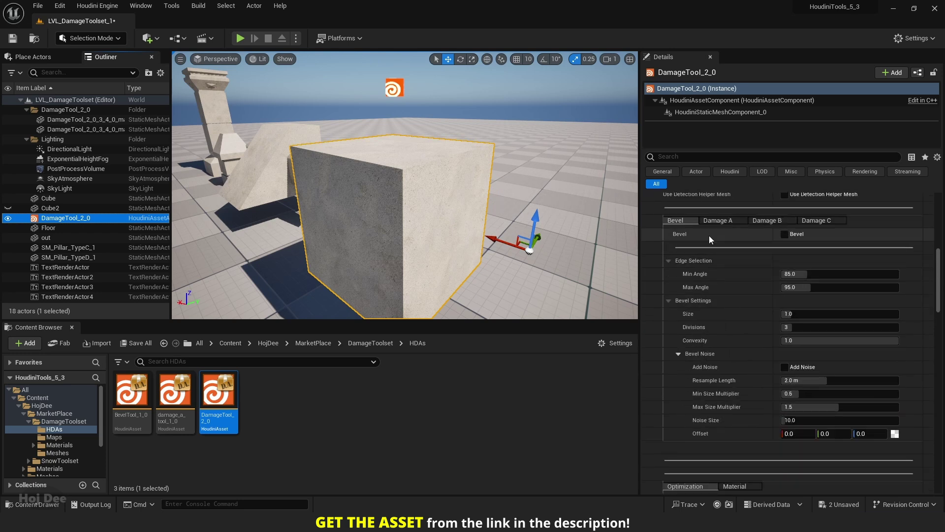
left_click(713, 221)
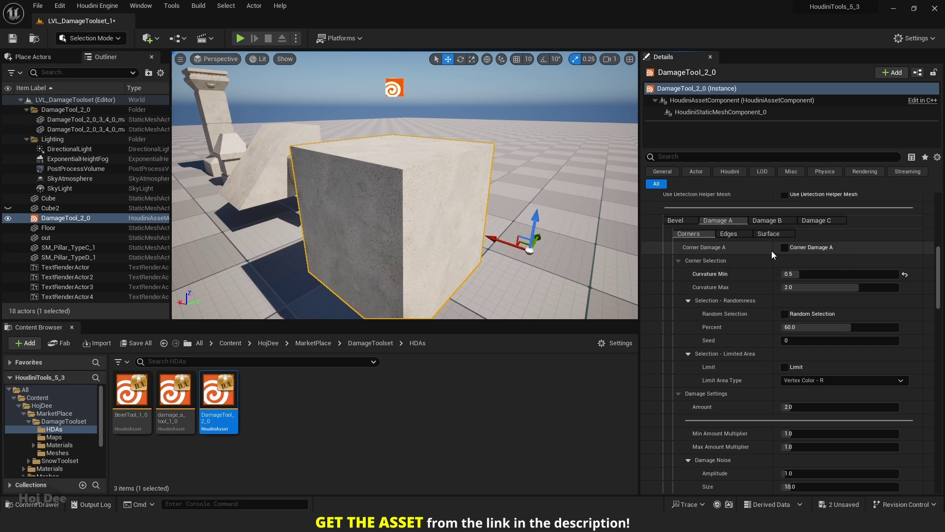
mouse_move(492, 203)
right_mouse_down()
mouse_move(485, 184)
mouse_move(476, 199)
right_mouse_up()
key("w")
key("w")
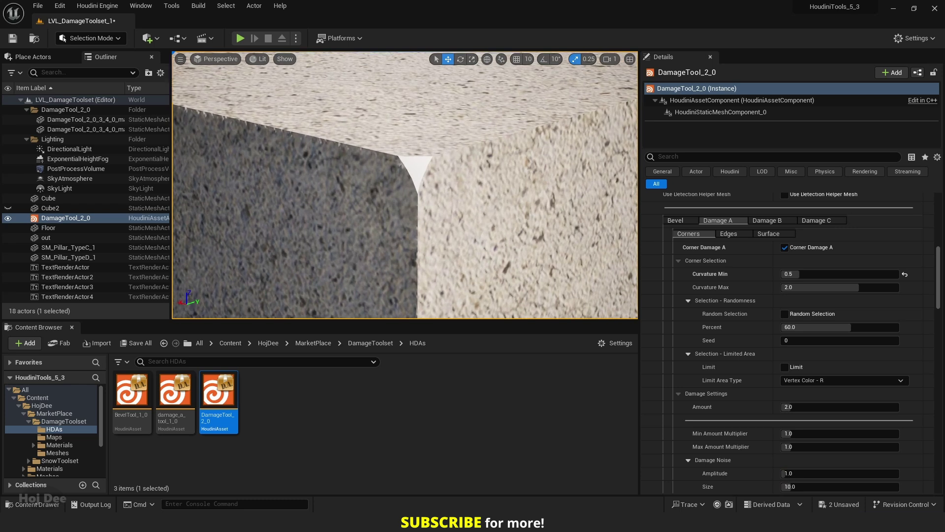
scroll(443, 190, "down", 6)
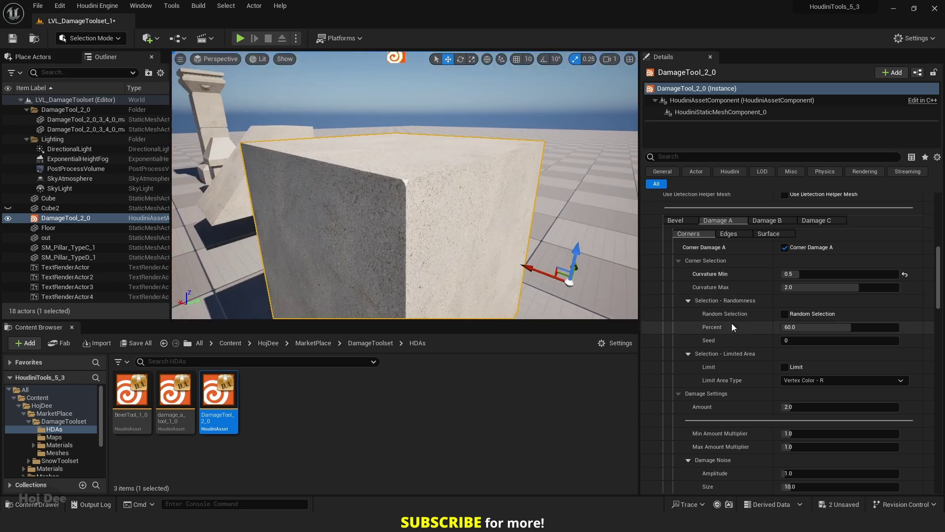
Collapse the Selection - Randomness and Selection - Limited Area groups in the Damage A corner settings
left_click(688, 300)
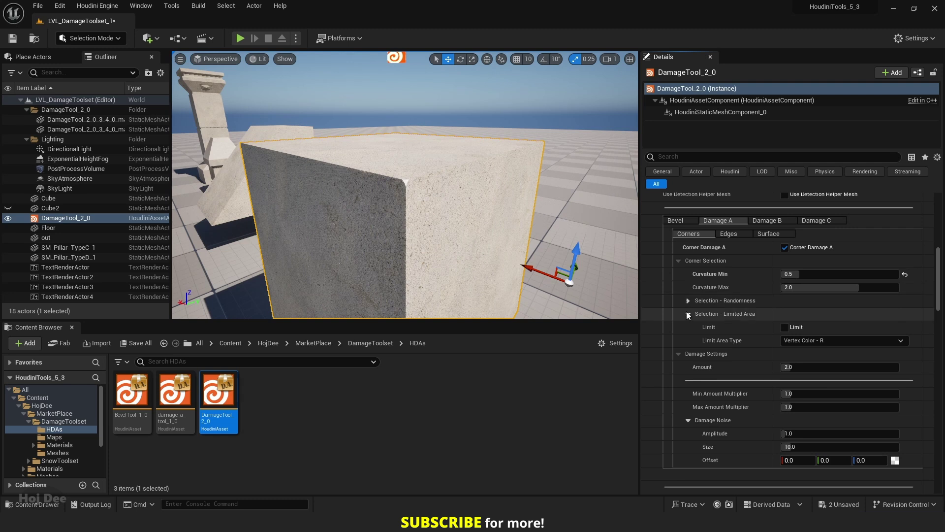
left_click(688, 314)
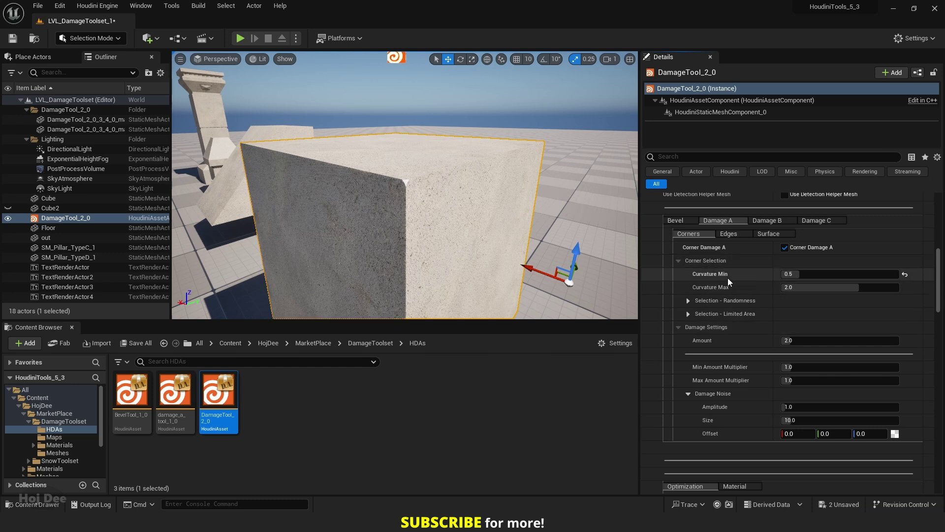
right_click_drag(426, 248, 365, 217)
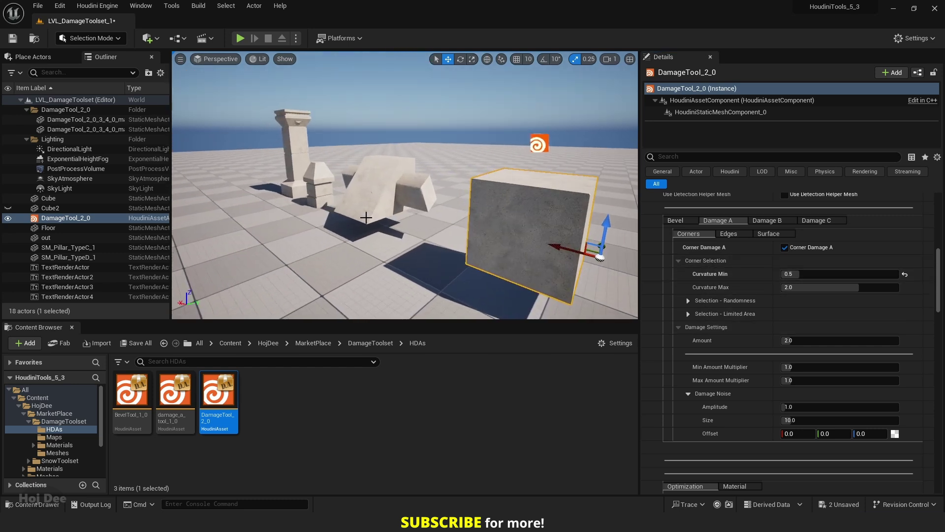
right_click_drag(443, 220, 473, 224)
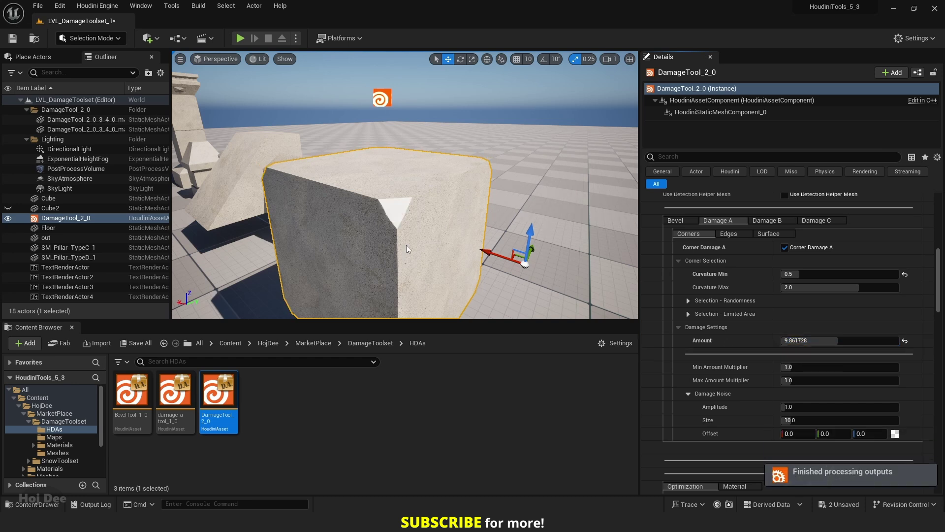
Inspect the cube's cut corners from several angles and set the corner damage Amount to 10
right_click_drag(409, 212, 410, 239)
left_click_drag(411, 239, 335, 167, "alt")
left_click_drag(430, 223, 453, 219, "alt")
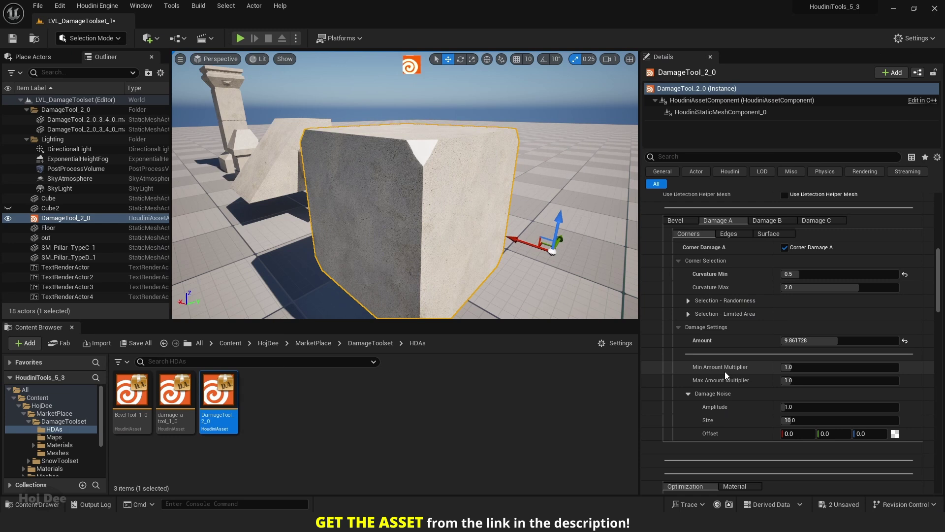
left_click(816, 343)
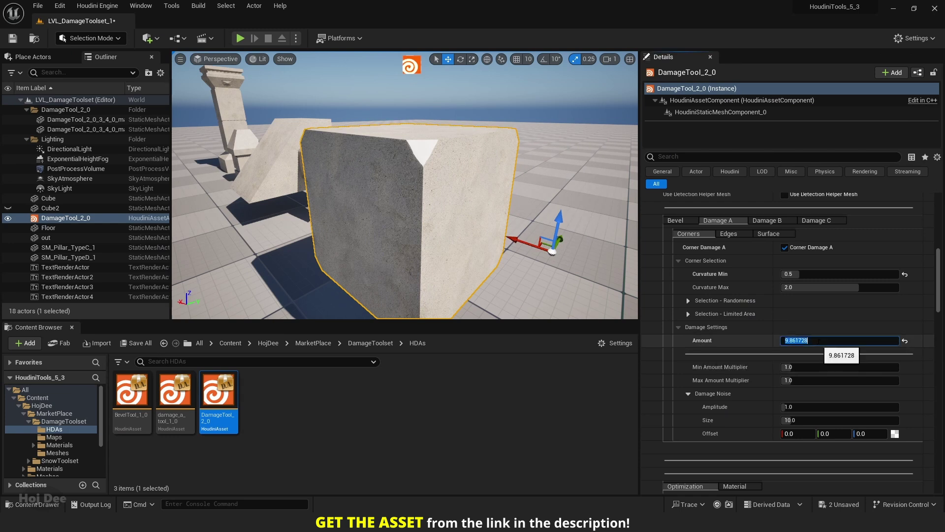
type("10")
key("Return")
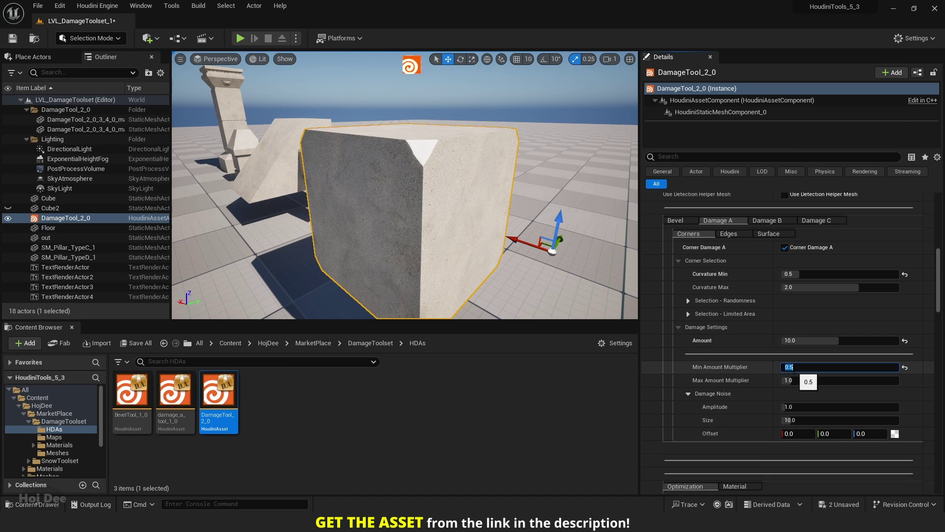
Set the corner damage Min Amount Multiplier to 0.5 and the Max Amount Multiplier to 1.5
key("Return")
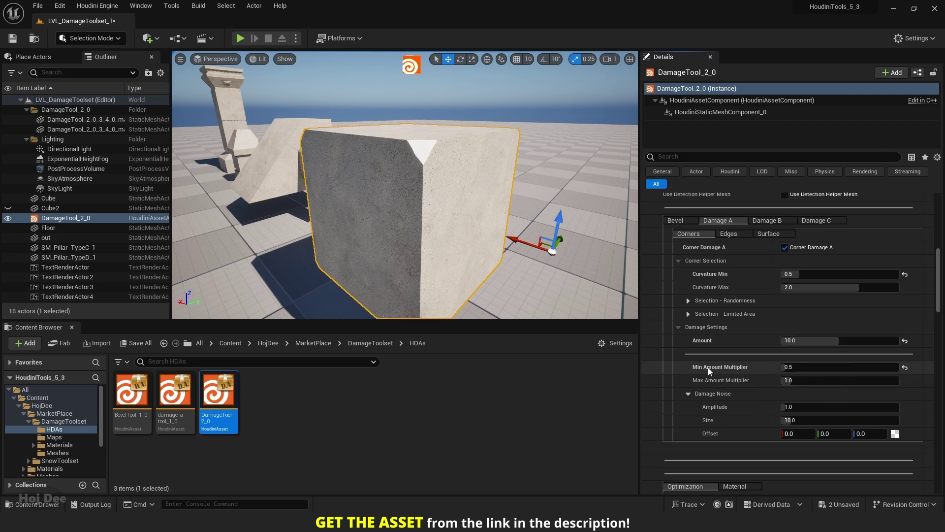
left_click(795, 380)
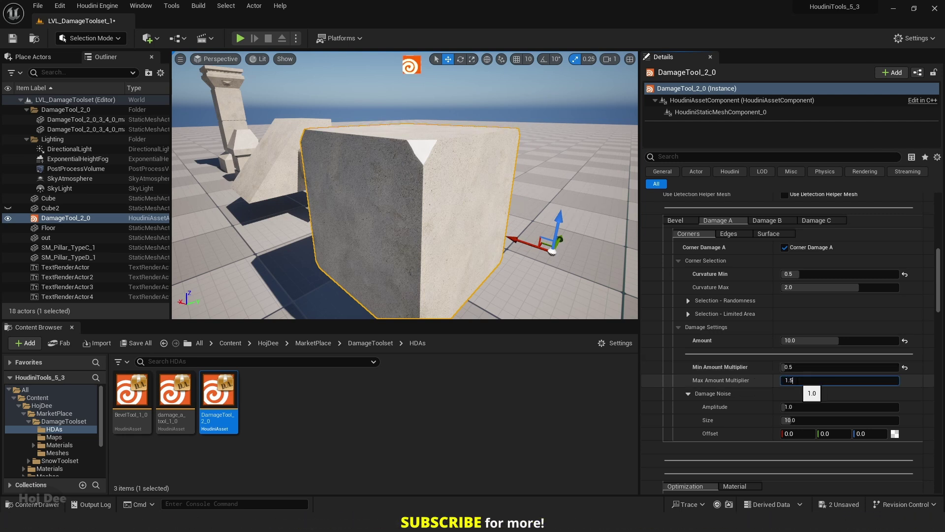
key("Return")
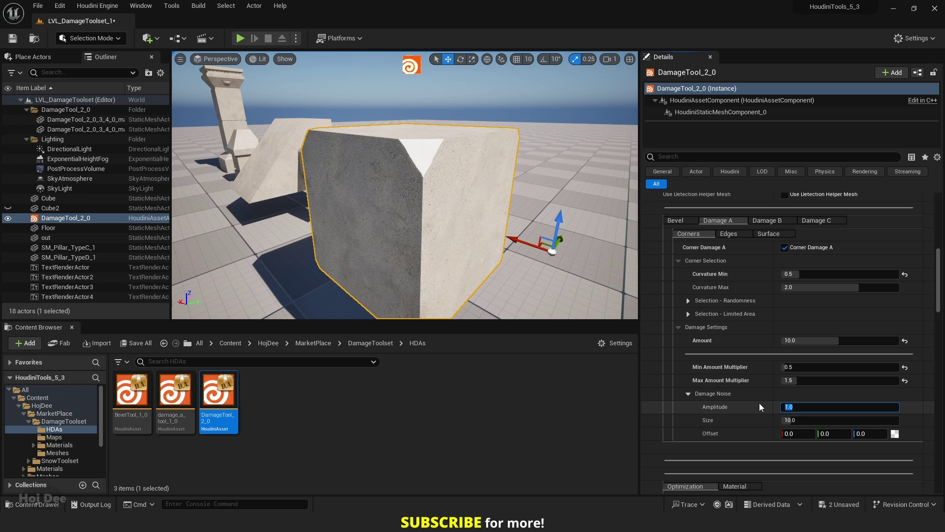
Set the corner Damage Noise Amplitude to 10 and view the roughened corner closer
type("10")
key("Return")
scroll(498, 185, "up", 3)
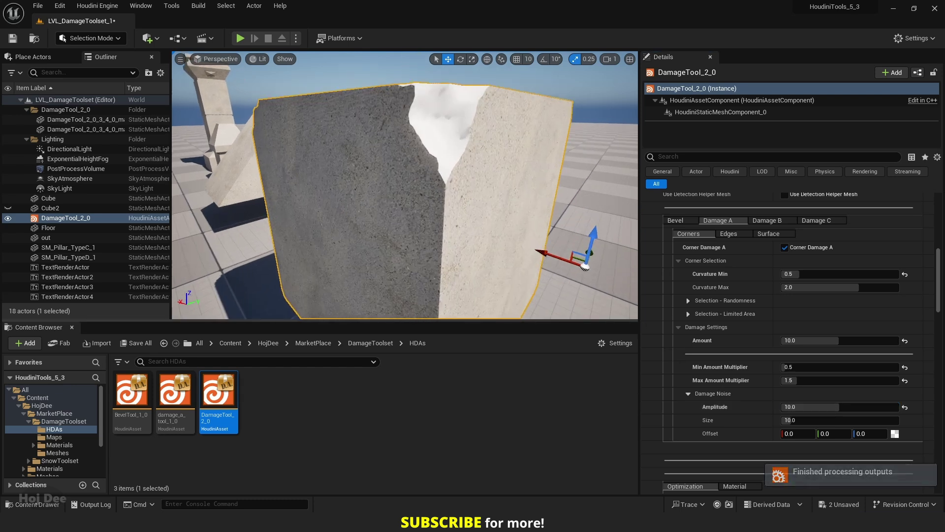
Set the Damage A corner noise Size to 20 and turn off Corner Damage A
middle_click_drag(499, 186, 500, 138)
scroll(497, 185, "up", 1)
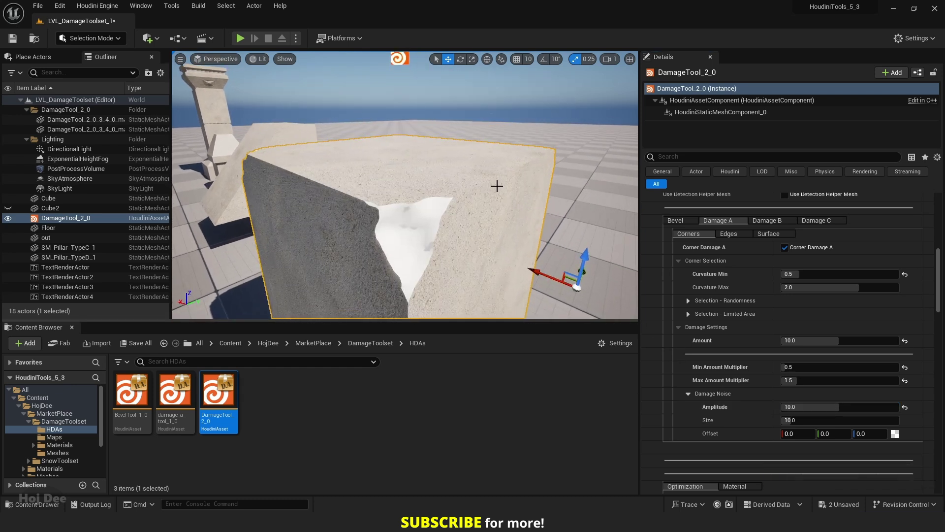
mouse_move(498, 185)
right_mouse_down()
mouse_move(501, 194)
mouse_move(497, 185)
right_mouse_up()
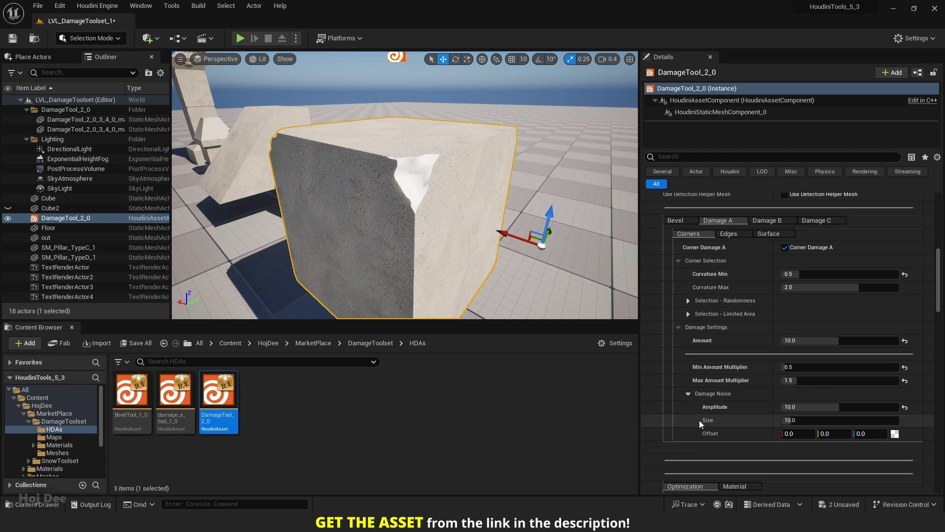
left_click(803, 421)
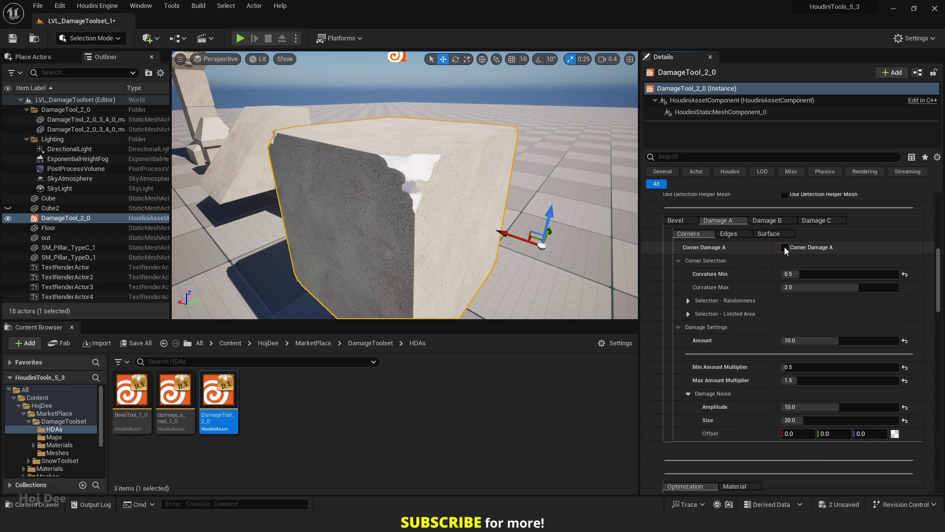
Enable Corner Damage B and collapse its Selection - Randomness and Selection - Limited Area groups
left_click(766, 223)
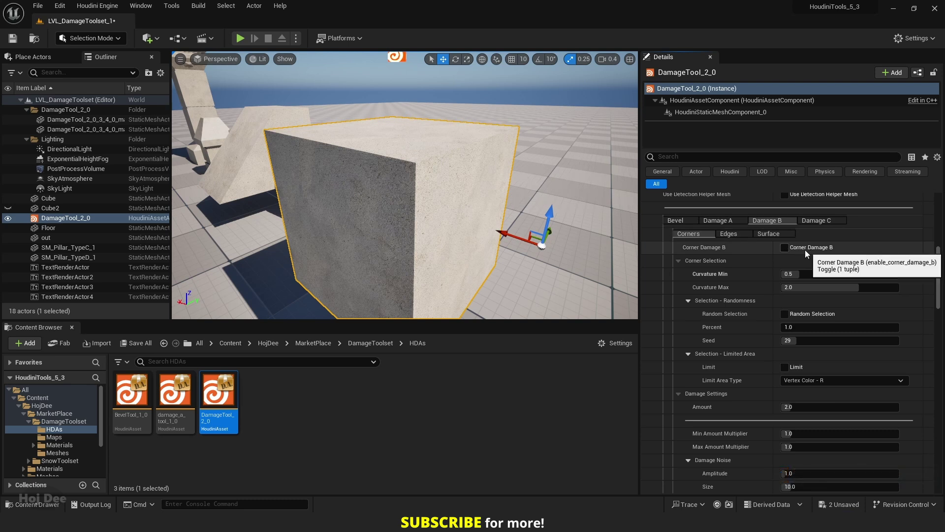
left_click(785, 248)
left_click(690, 304)
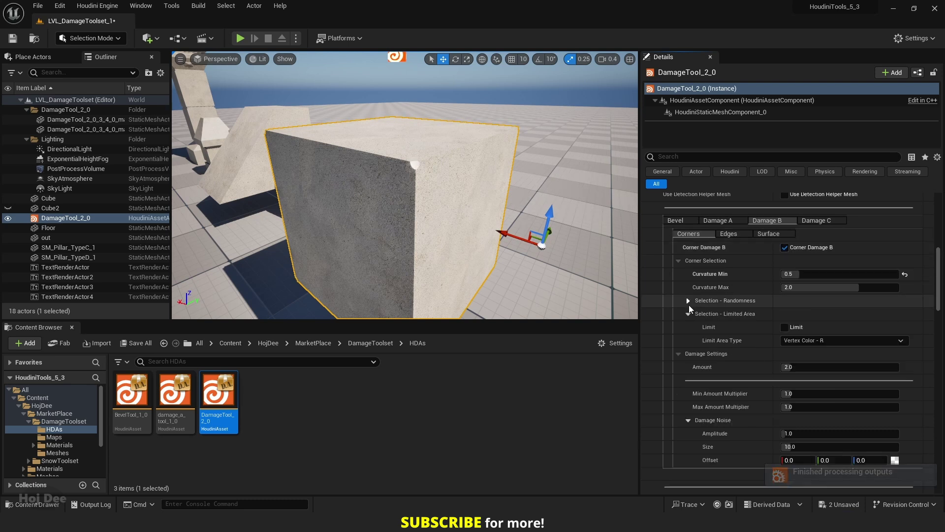
left_click(688, 314)
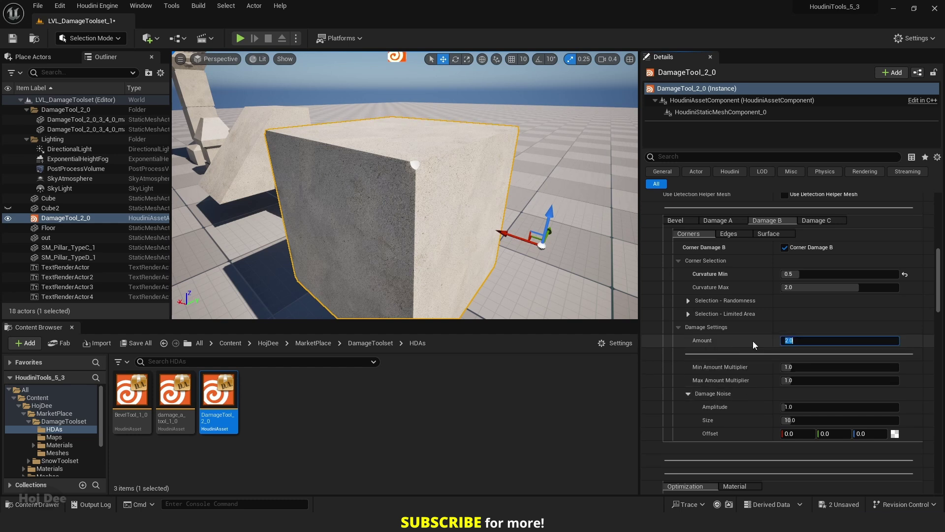
Set the Damage B corner Amount to 10 and view the cut corner closer
type("10")
key("Return")
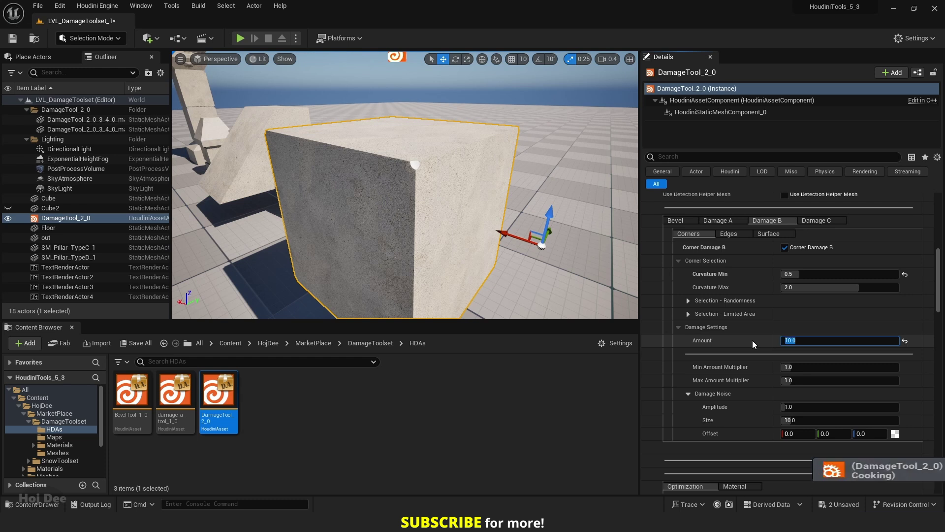
right_click_drag(441, 190, 479, 192)
scroll(433, 178, "up", 3)
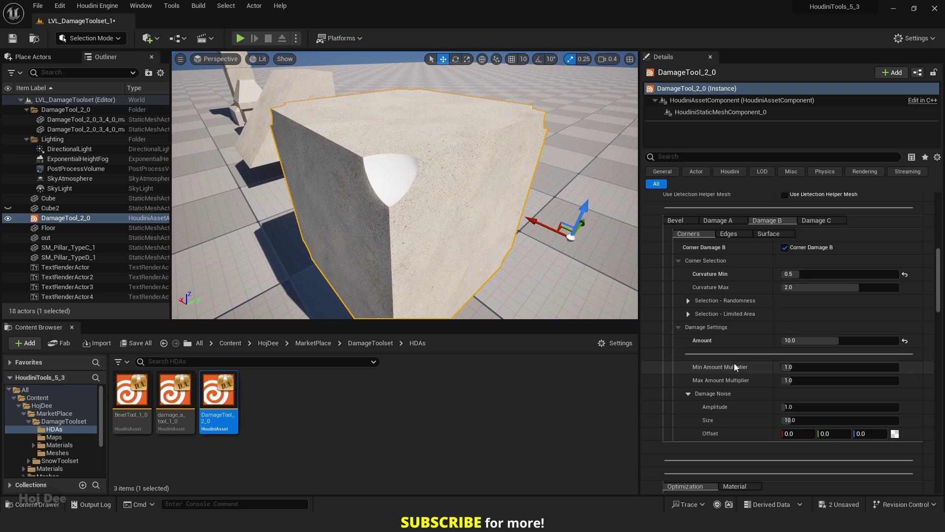
Set the Damage B corner Min Amount Multiplier to 0.3 and the Max Amount Multiplier to 1.2
left_click(809, 367)
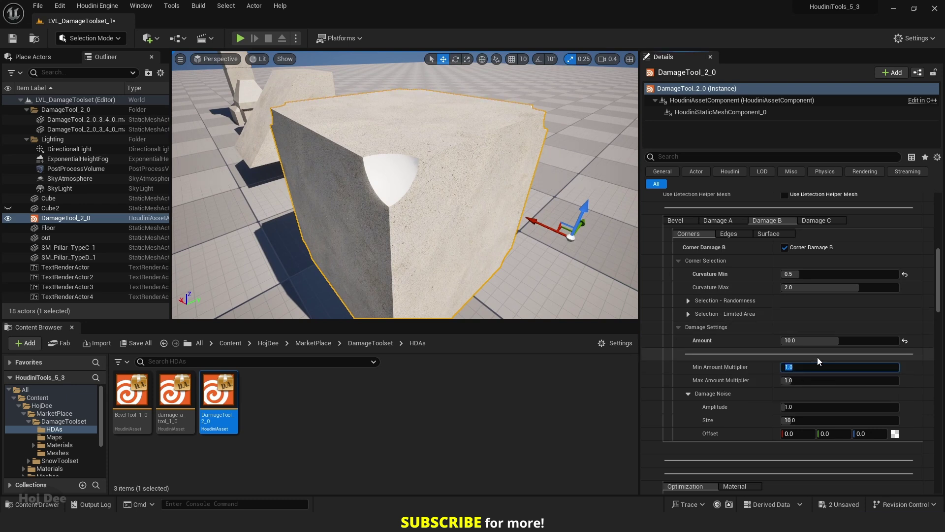
type("0.3")
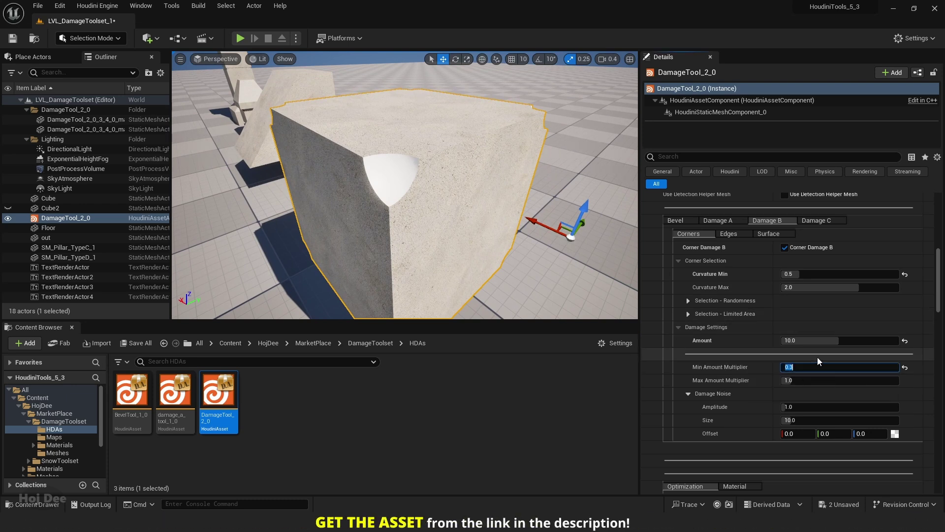
key("Return")
left_click(810, 380)
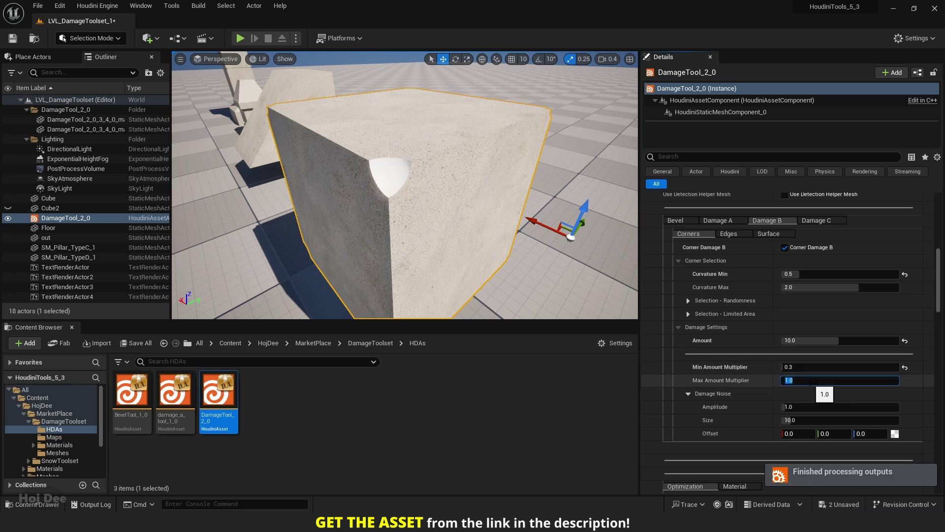
type("1.2")
key("Return")
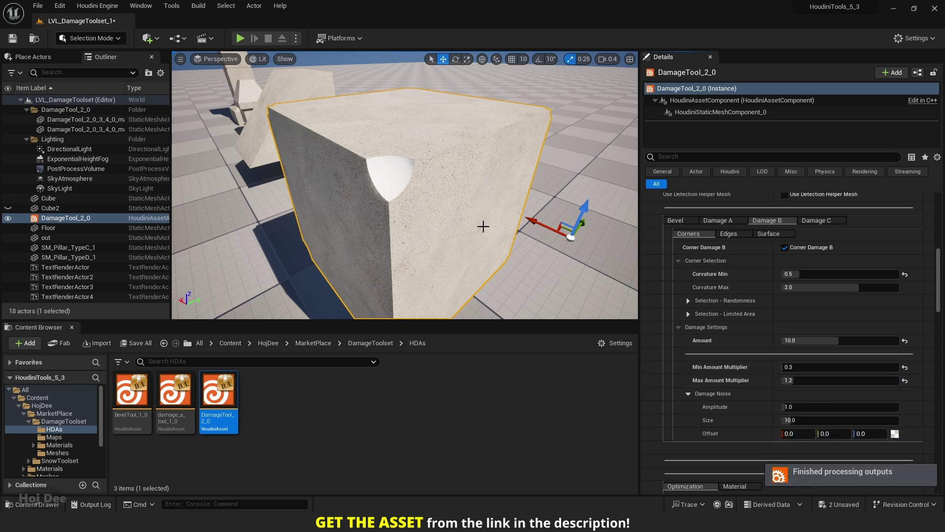
right_click_drag(483, 226, 460, 205)
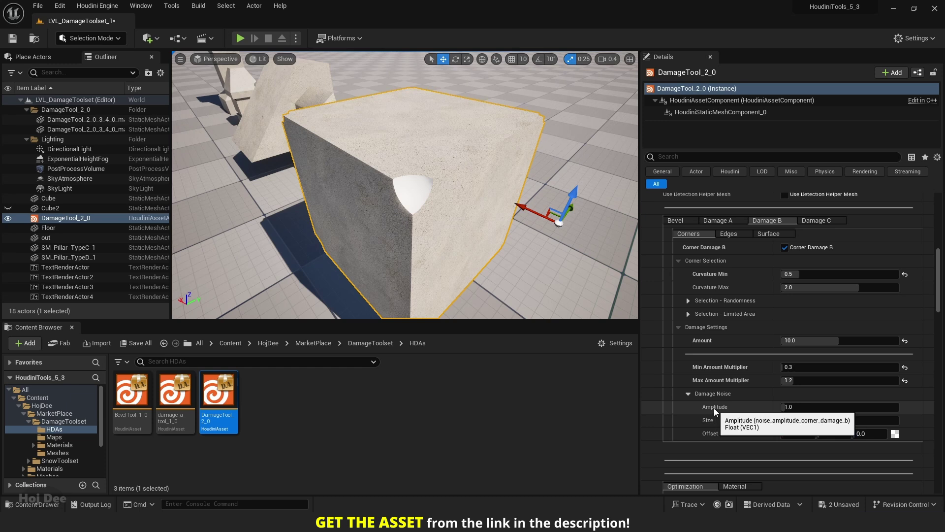
Set the Damage B corner noise Amplitude to 10 and inspect the cube's damaged corner
type("10")
key("Return")
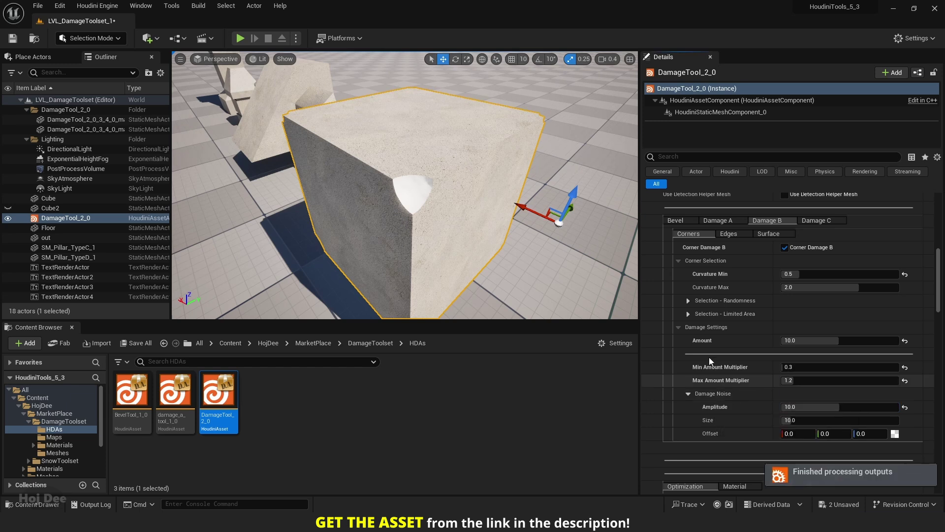
right_click_drag(509, 231, 509, 211)
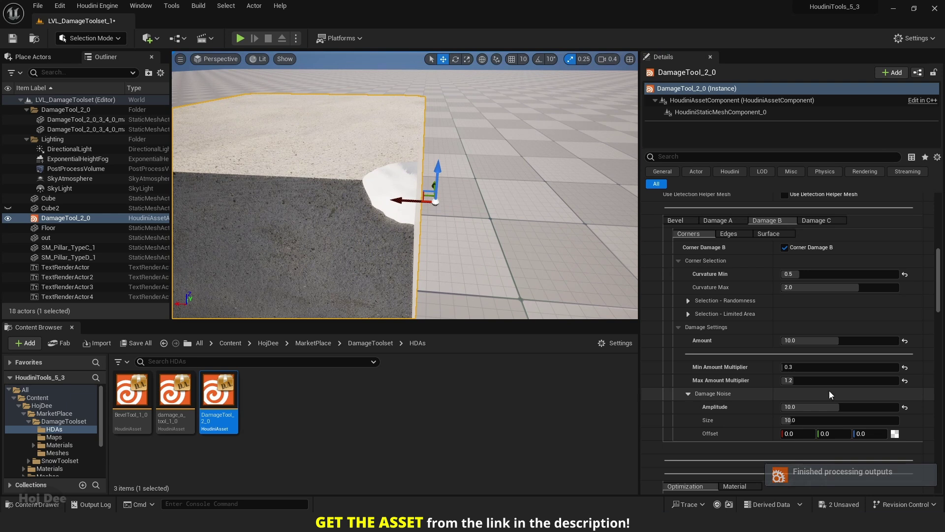
Set the Damage B corner noise Amplitude to 20 and its Size to 5
left_click(824, 407)
type("20")
key("Return")
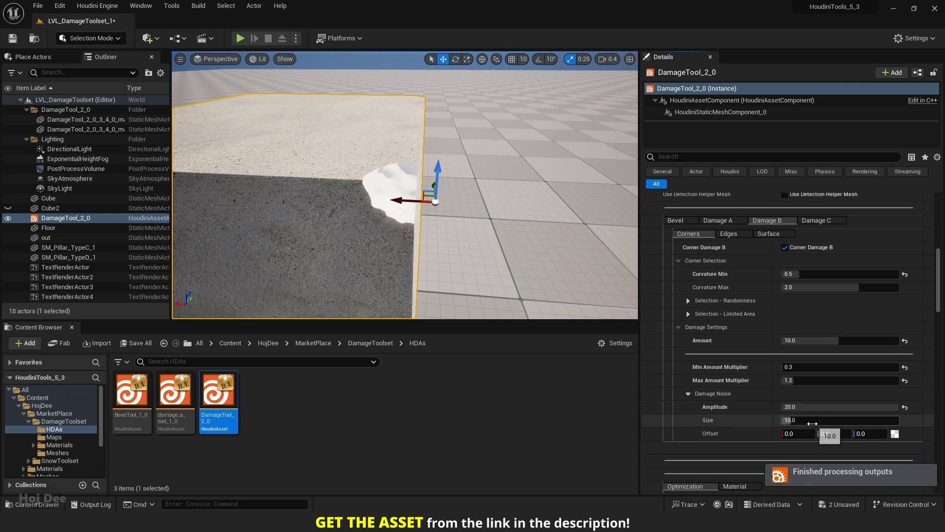
left_click(790, 420)
type("5")
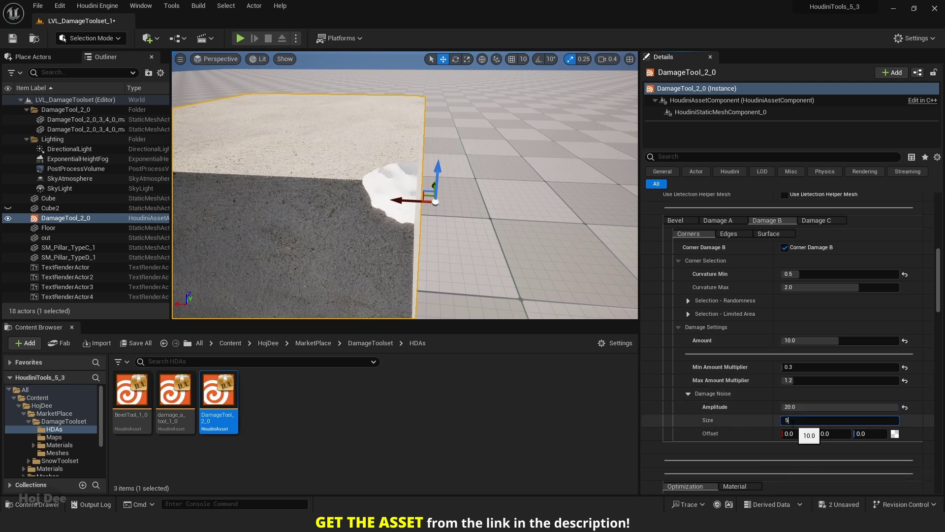
key("Return")
left_click_drag(482, 261, 563, 251, "alt")
right_click_drag(428, 248, 384, 244)
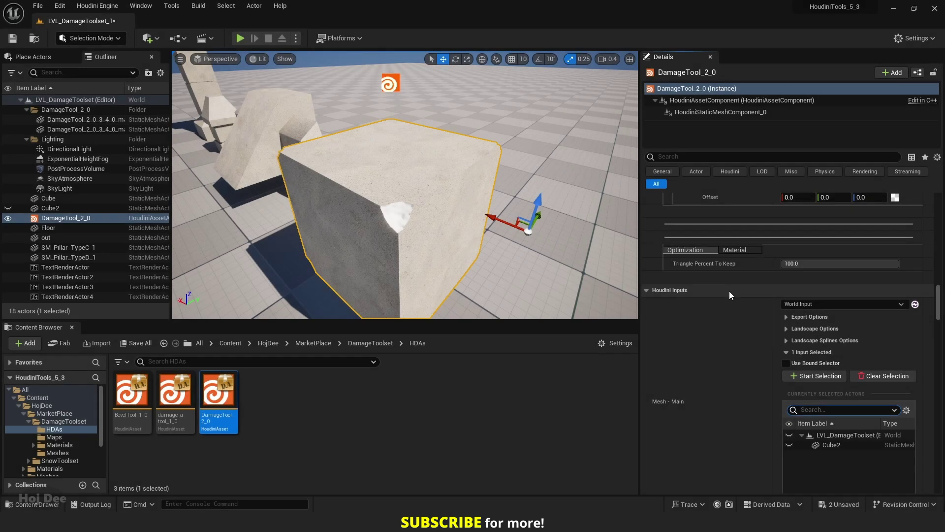
Clear the asset's Mesh - Main input selection and unhide Cube2 in the level
scroll(728, 291, "down", 2)
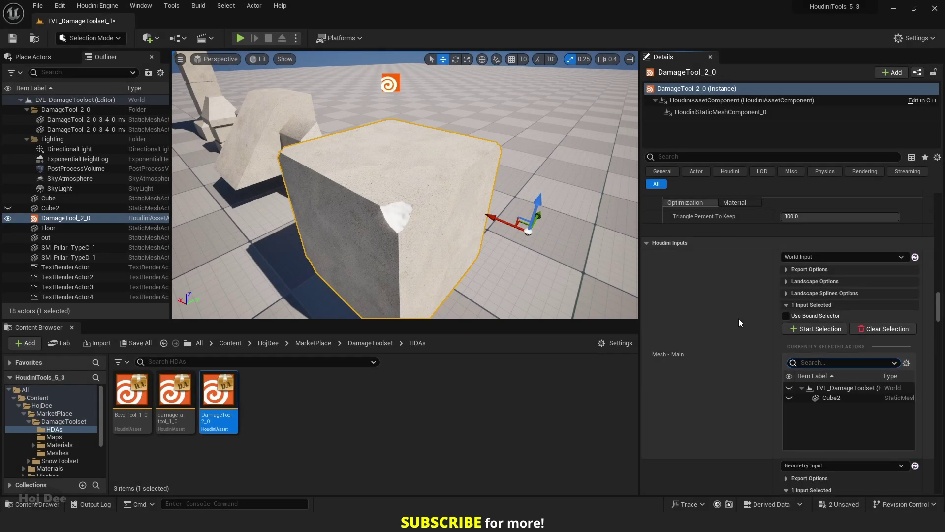
left_click(880, 329)
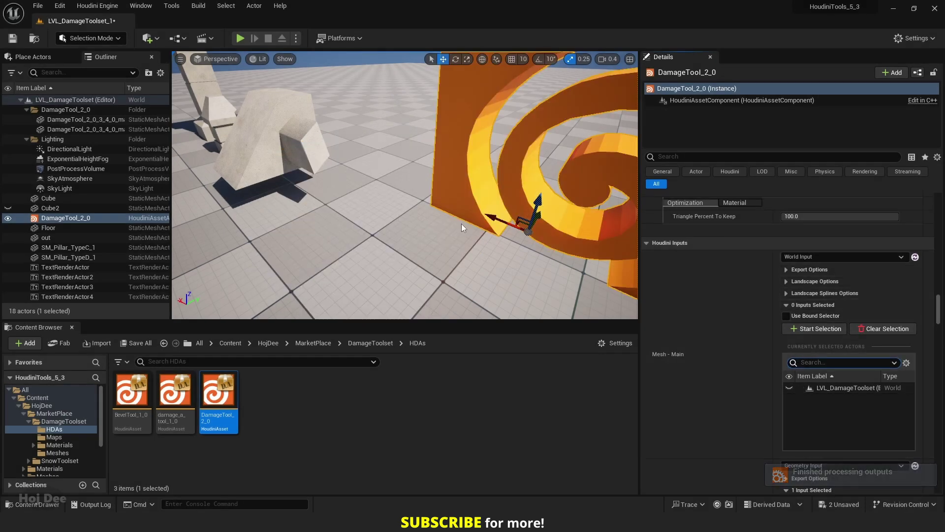
right_click_drag(462, 223, 461, 222)
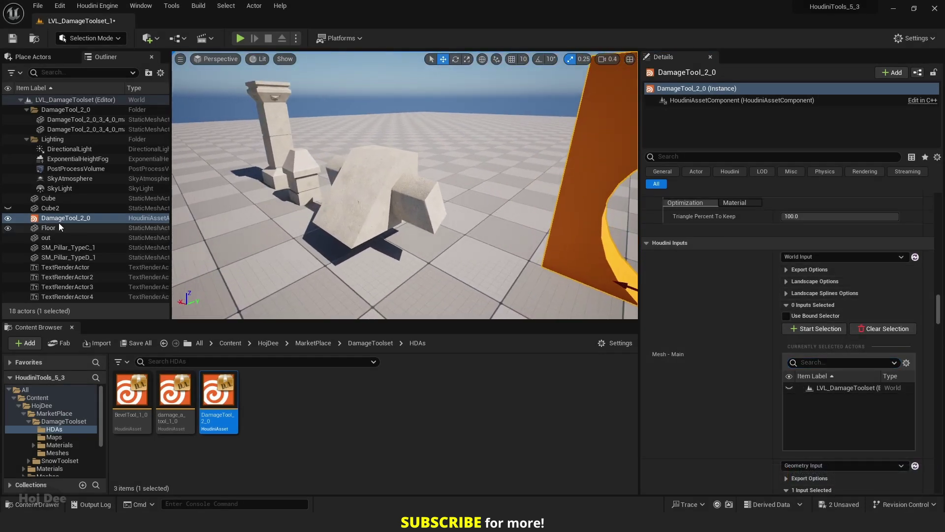
left_click(7, 208)
Assign the short pillar SM_Pillar_TypeD_1 as the damage tool's Mesh - Main world input
right_click_drag(355, 234, 445, 162)
key("w")
key("w")
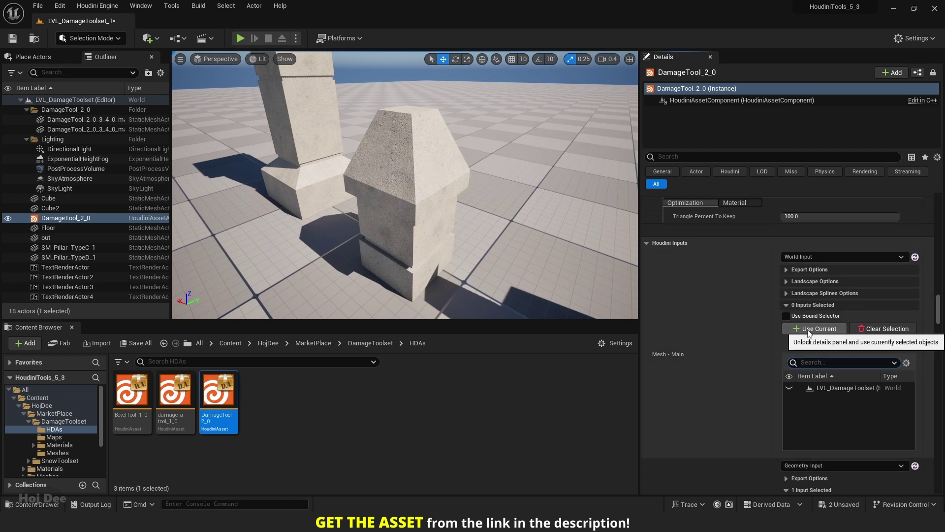
left_click(808, 329)
left_click(421, 196)
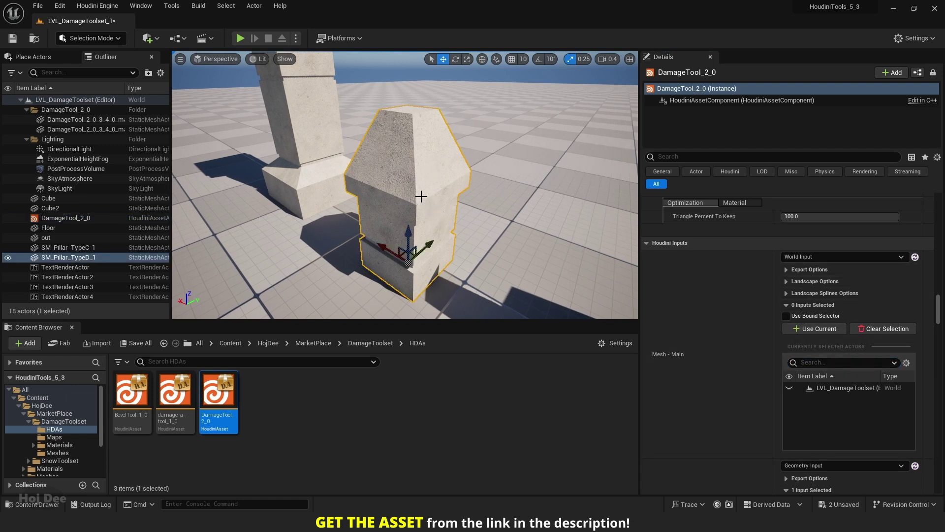
left_click(800, 329)
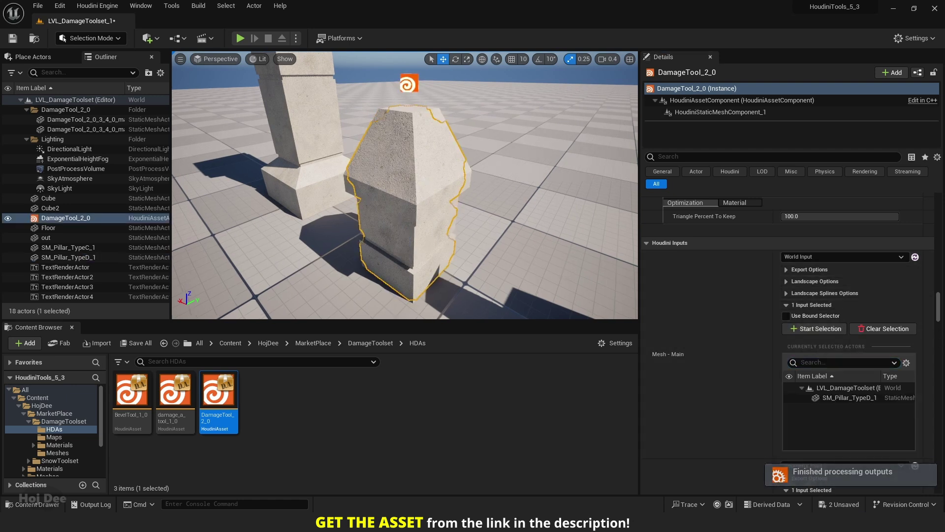
Hide the original SM_Pillar_TypeD_1 mesh that overlaps the damaged pillar
scroll(351, 191, "up", 2)
scroll(341, 183, "up", 1)
left_click(341, 184)
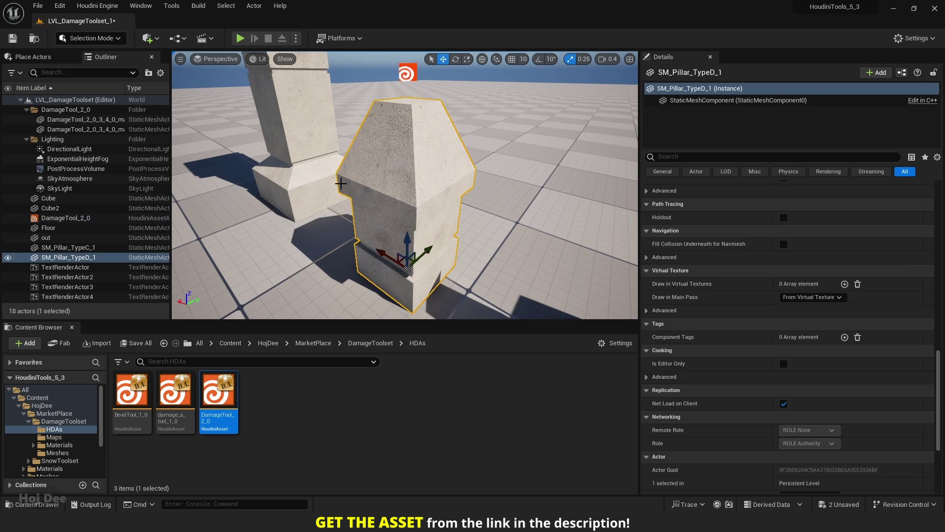
key("h")
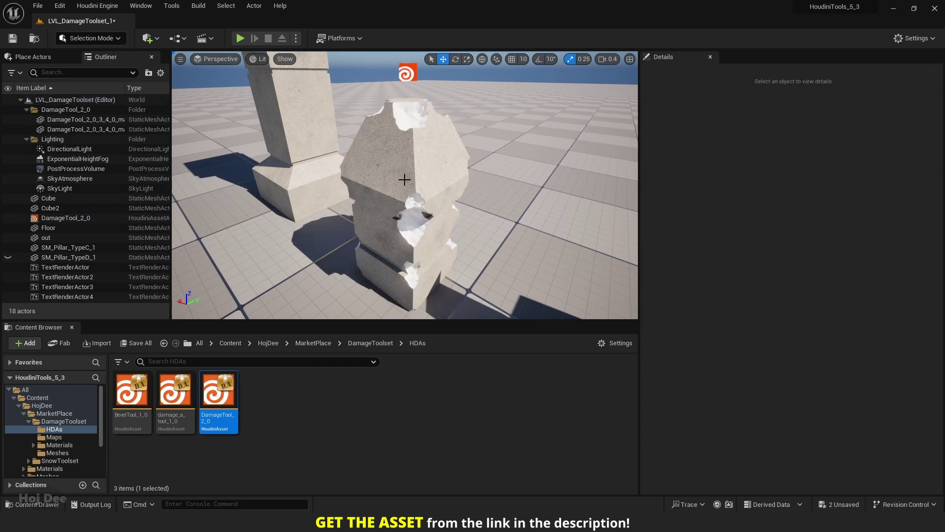
Select the damaged pillar and set its Damage B corner Amount to 1.5
left_click(433, 166)
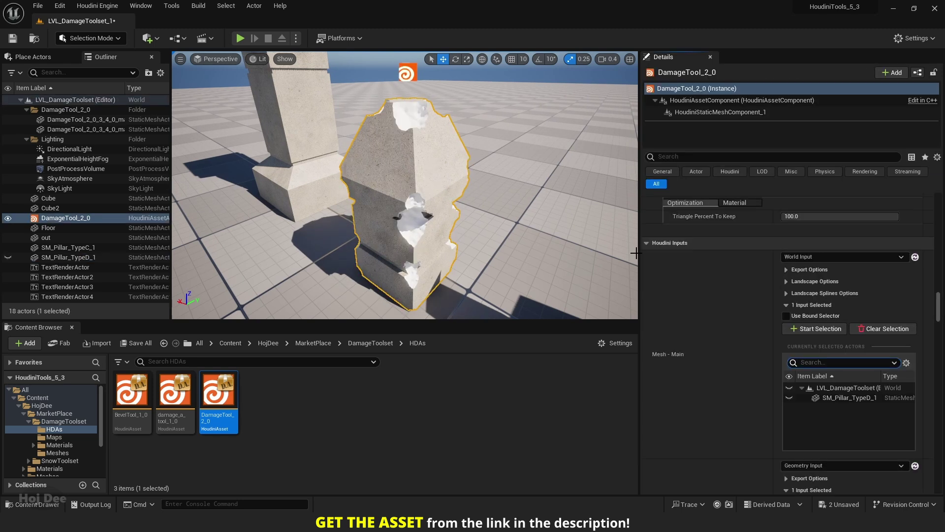
scroll(730, 311, "up", 5)
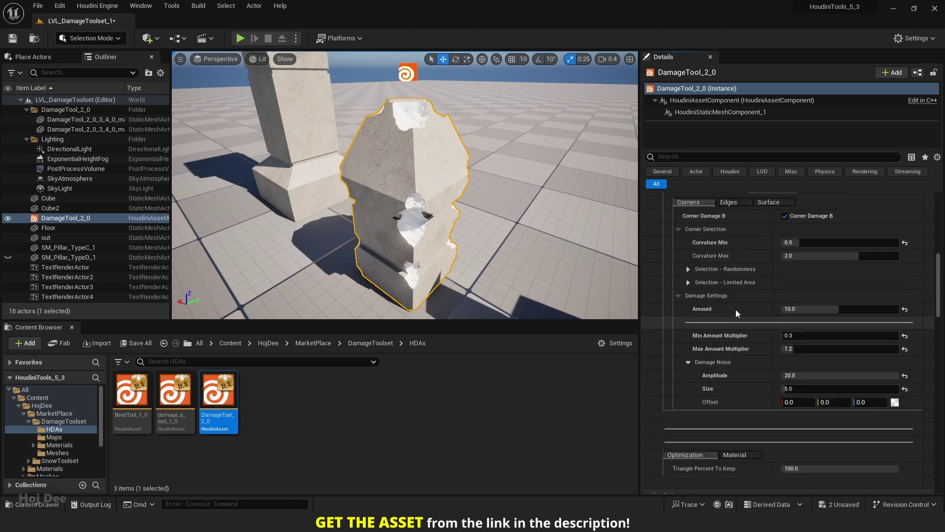
scroll(735, 309, "up", 3)
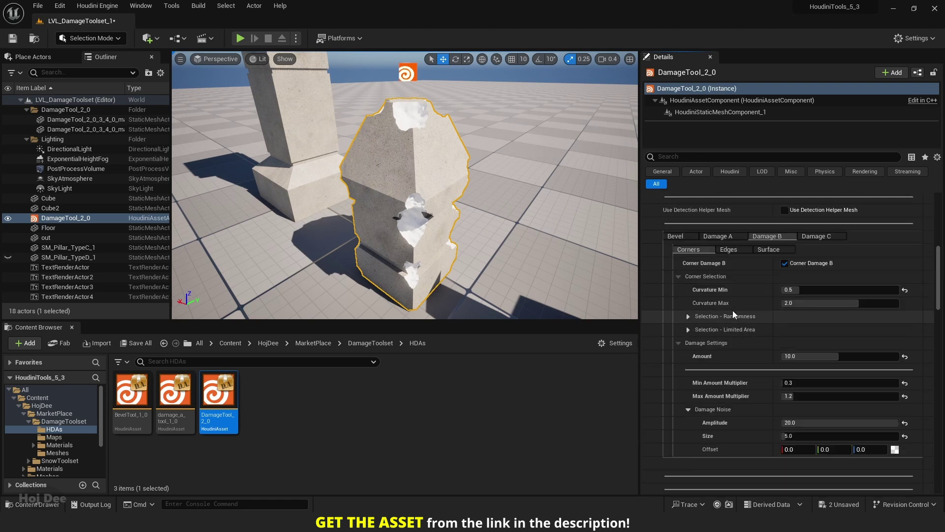
scroll(733, 310, "up", 1)
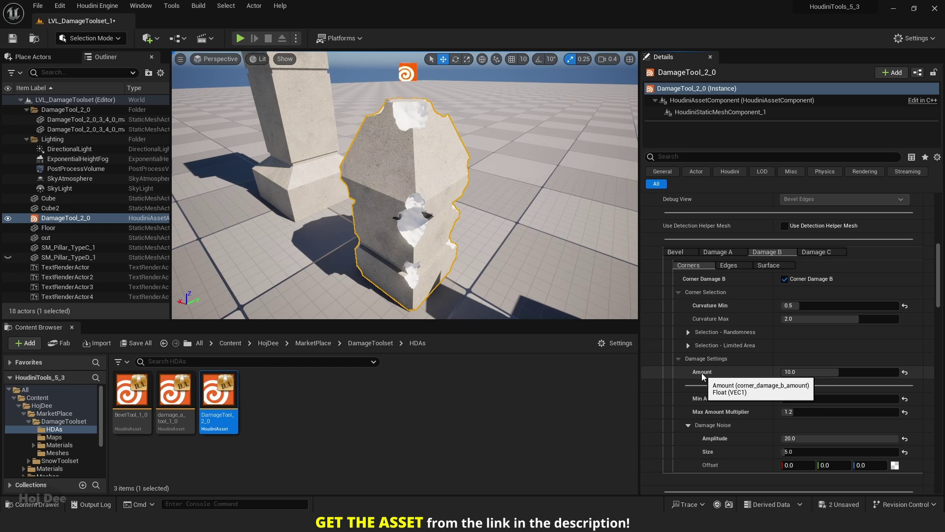
left_click(838, 373)
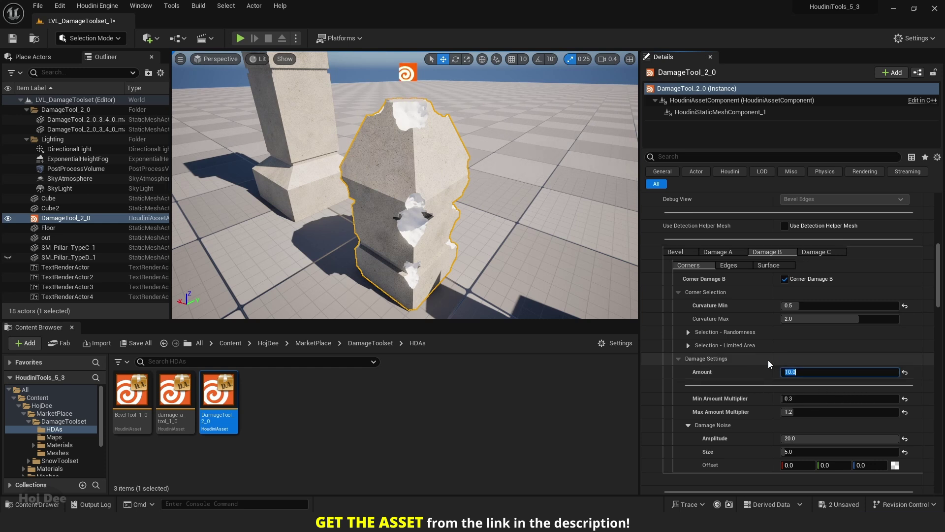
type("1.5")
key("Return")
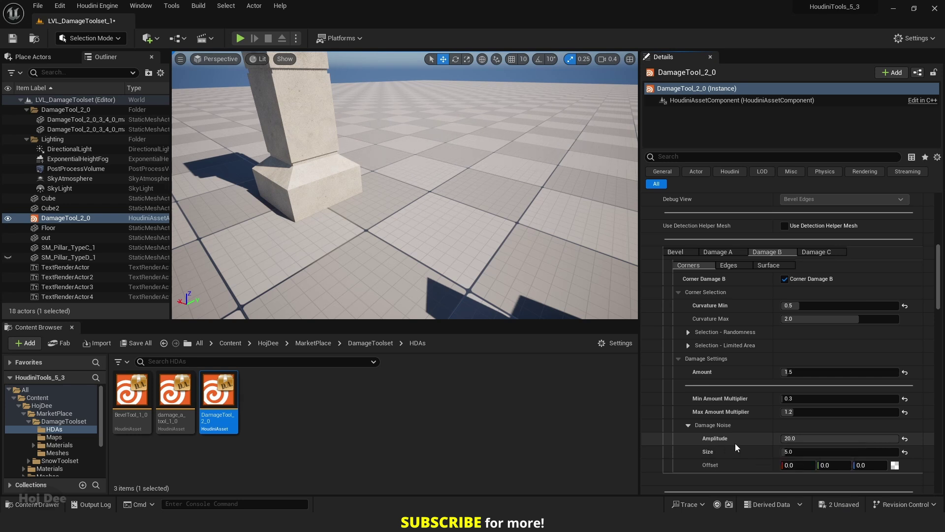
Set the pillar's Damage B corner noise Amplitude to 5 and inspect the small corner chips up close
left_click(793, 438)
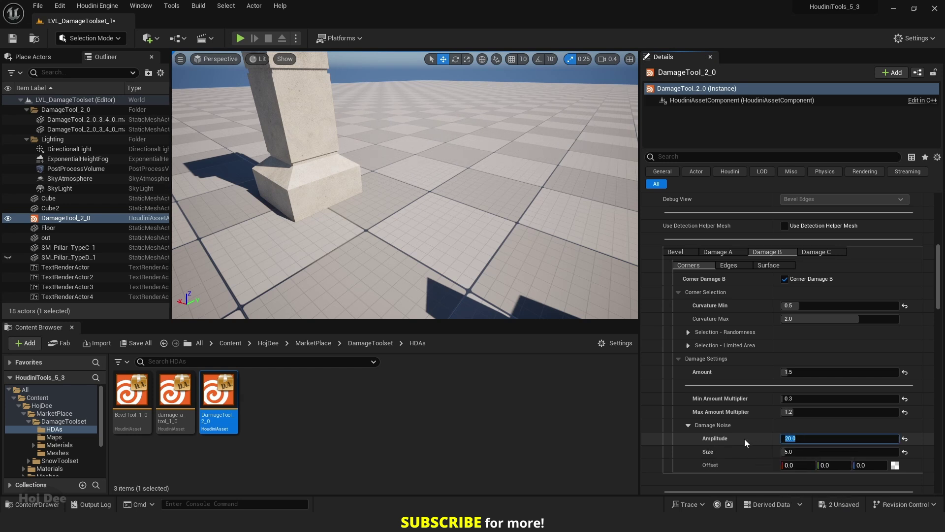
type("5")
key("Return")
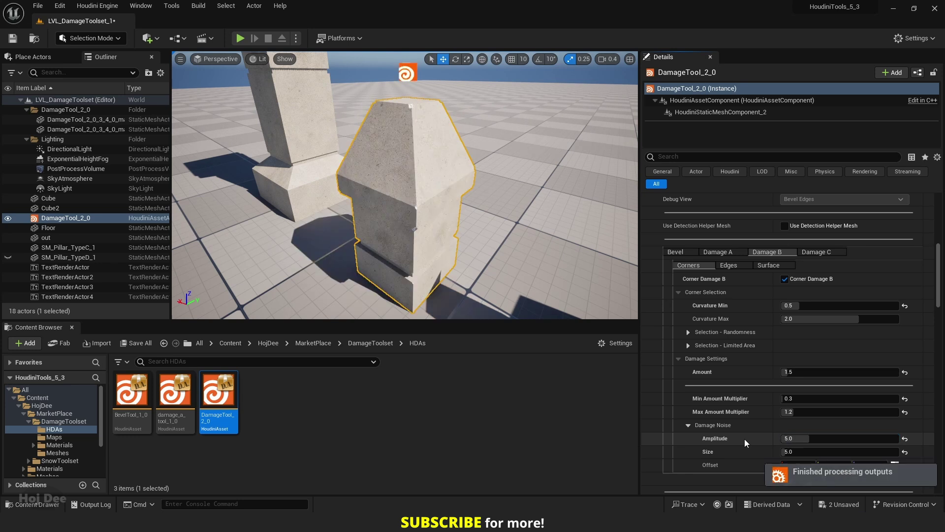
scroll(478, 270, "up", 4)
right_click_drag(427, 228, 462, 201)
scroll(457, 217, "up", 1)
scroll(459, 216, "up", 3)
scroll(460, 215, "down", 2)
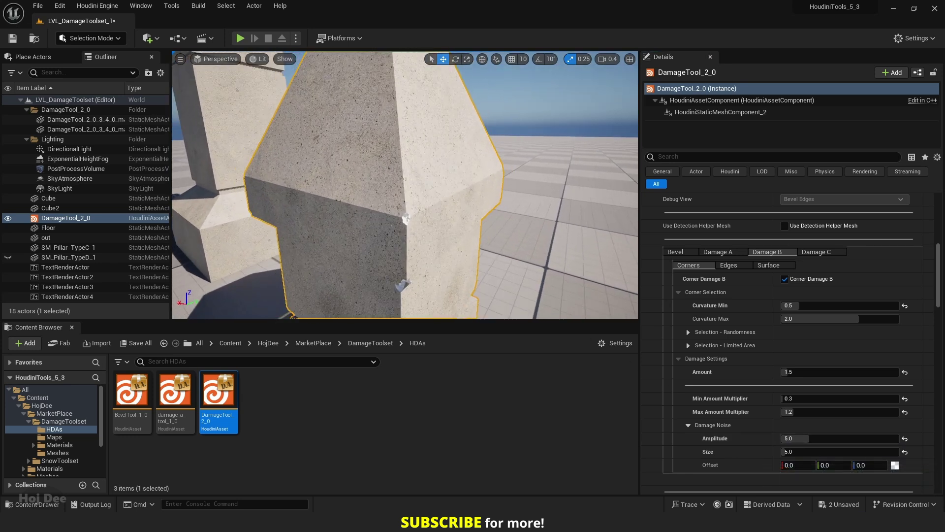
Set the pillar's Damage B corner Amount to 3
scroll(459, 214, "up", 2)
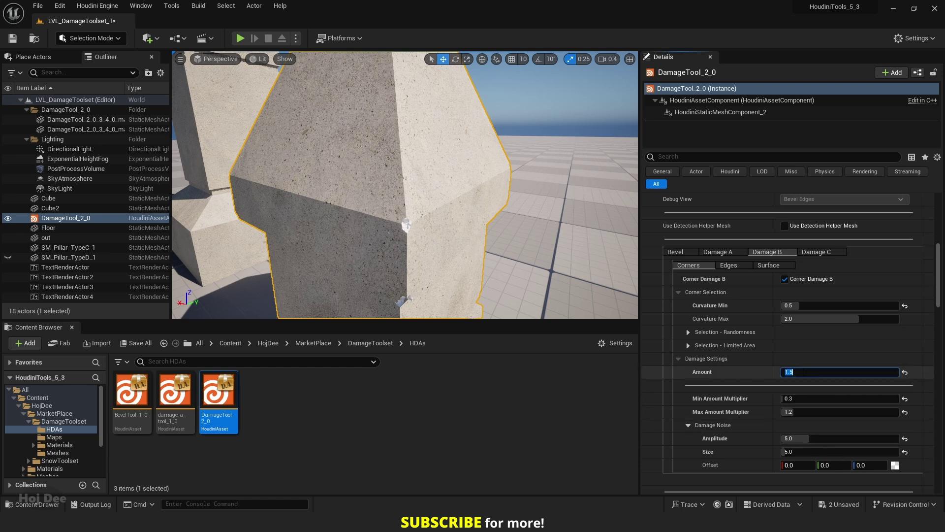
mouse_move(557, 308)
right_mouse_down()
mouse_move(549, 308)
mouse_move(627, 310)
mouse_move(551, 305)
mouse_move(462, 345)
mouse_move(443, 339)
mouse_move(556, 308)
right_mouse_up()
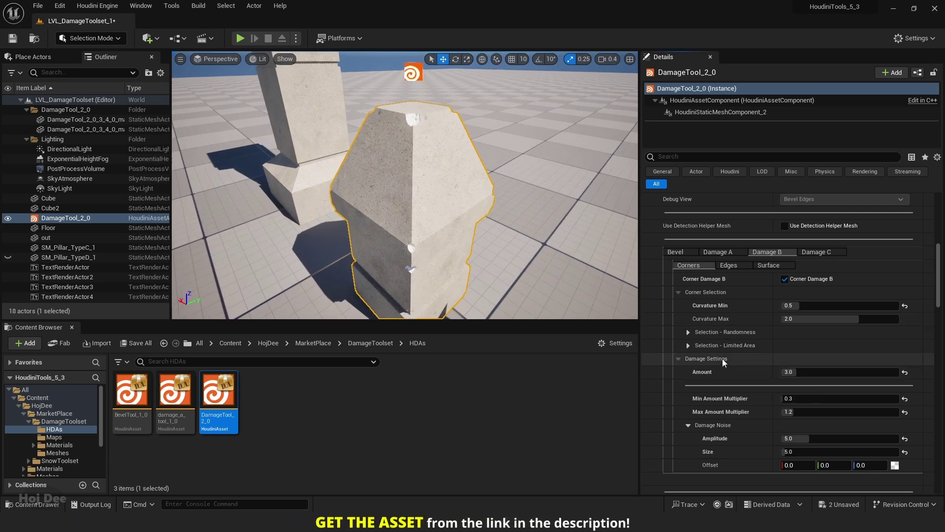
Enable Debug for the damage tool and set its Debug View to Corner Damage B
scroll(737, 329, "up", 4)
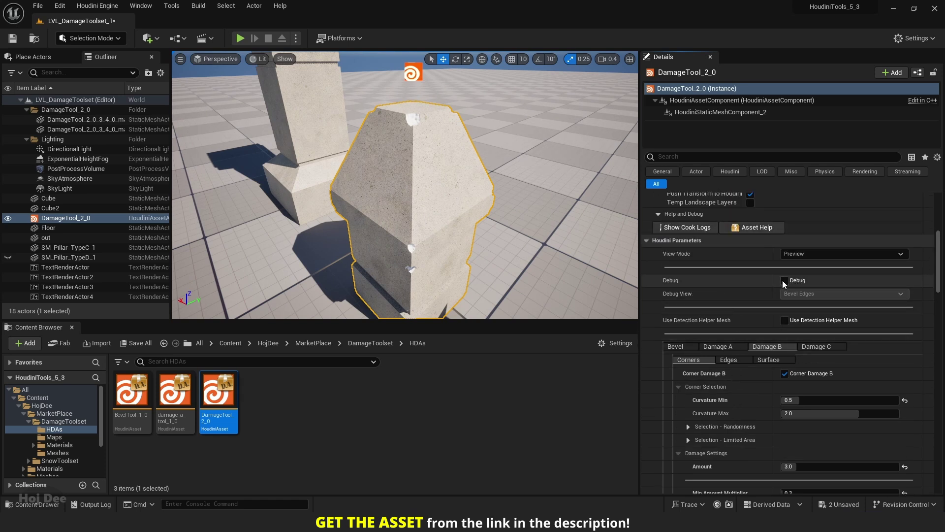
left_click(793, 294)
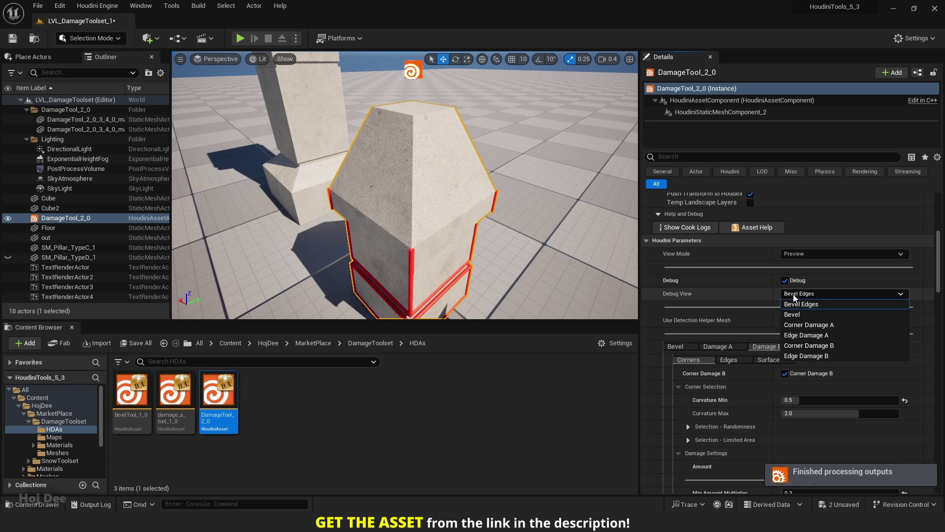
left_click(802, 306)
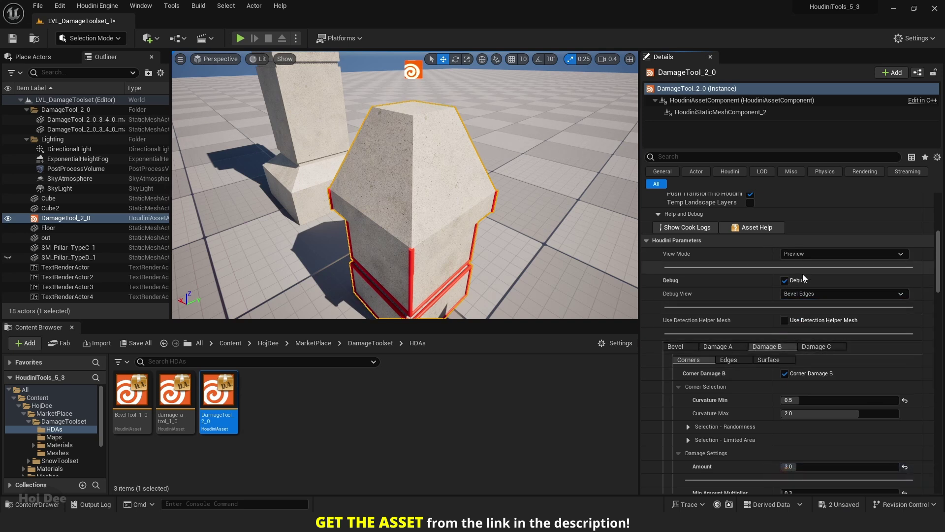
left_click(805, 295)
left_click(812, 346)
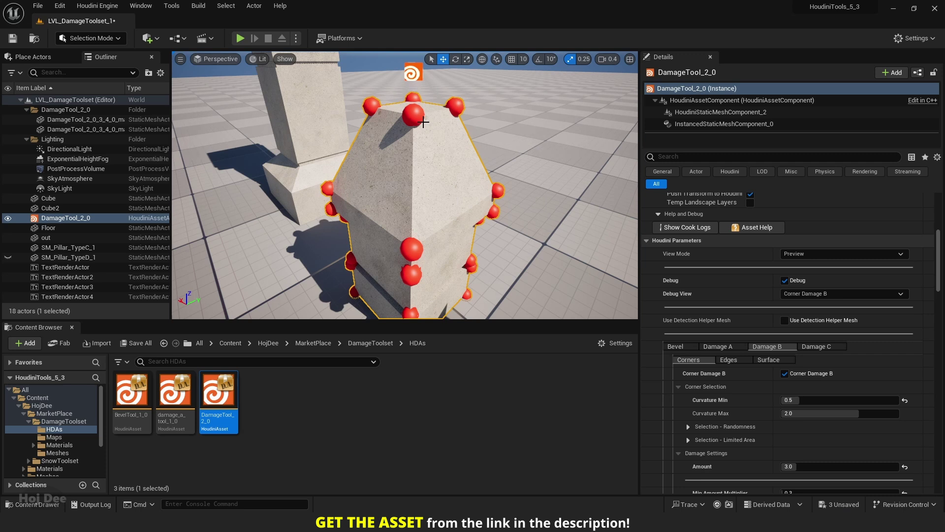
Narrow the Damage B corner selection to a Curvature Min of 1.5 and a Curvature Max of 1.6
scroll(699, 388, "down", 1)
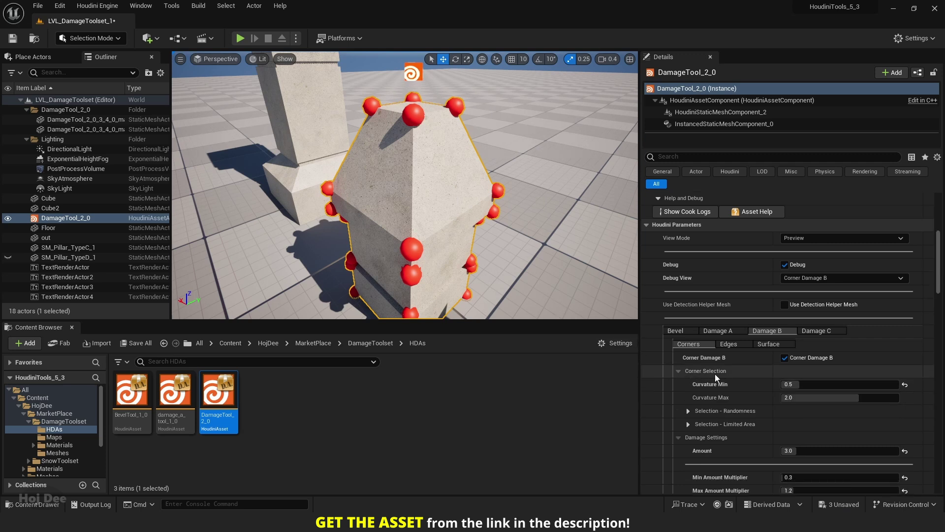
scroll(717, 376, "down", 1)
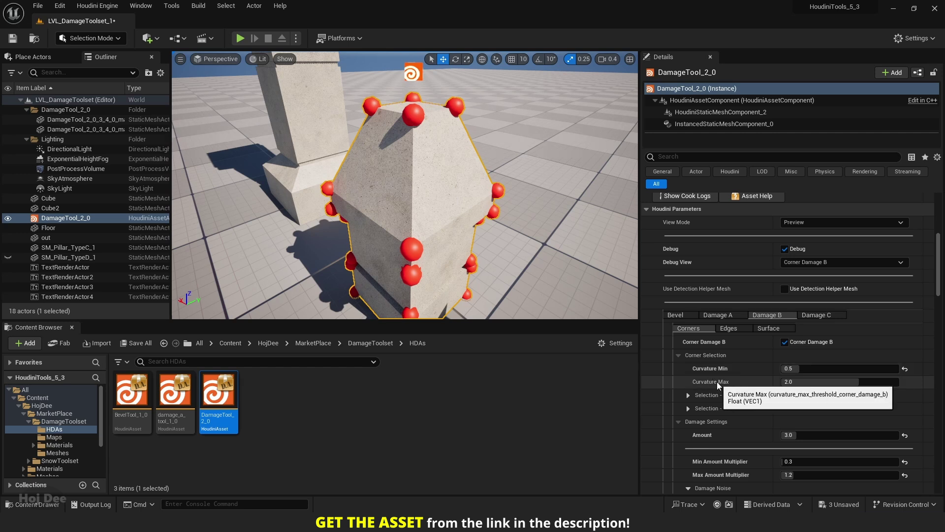
left_click_drag(487, 281, 576, 281, "alt")
right_click_drag(487, 281, 448, 266)
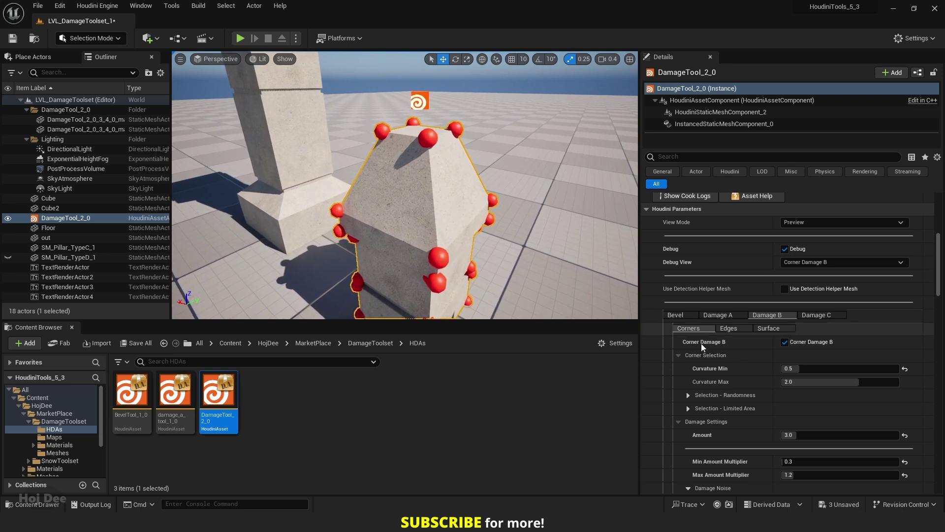
left_click(801, 370)
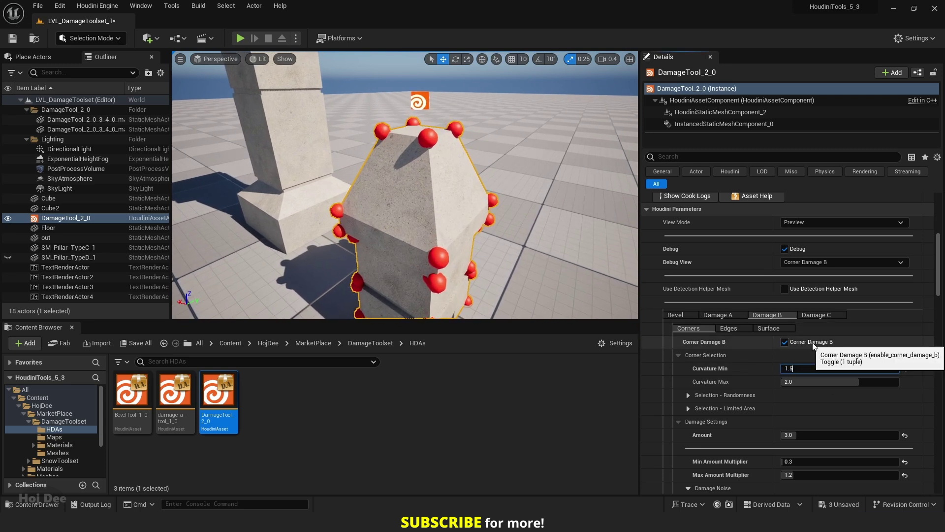
left_click_drag(542, 269, 544, 172, "alt")
mouse_move(404, 185)
left_mouse_down("alt")
mouse_move(473, 185)
mouse_move(497, 211)
mouse_move(401, 202)
left_mouse_up("alt")
left_click(787, 382)
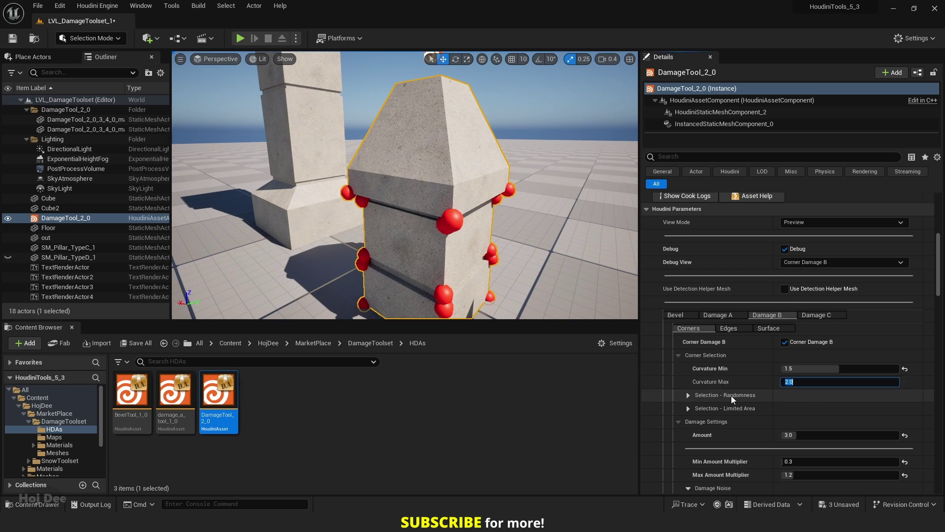
type("1.6")
key("Return")
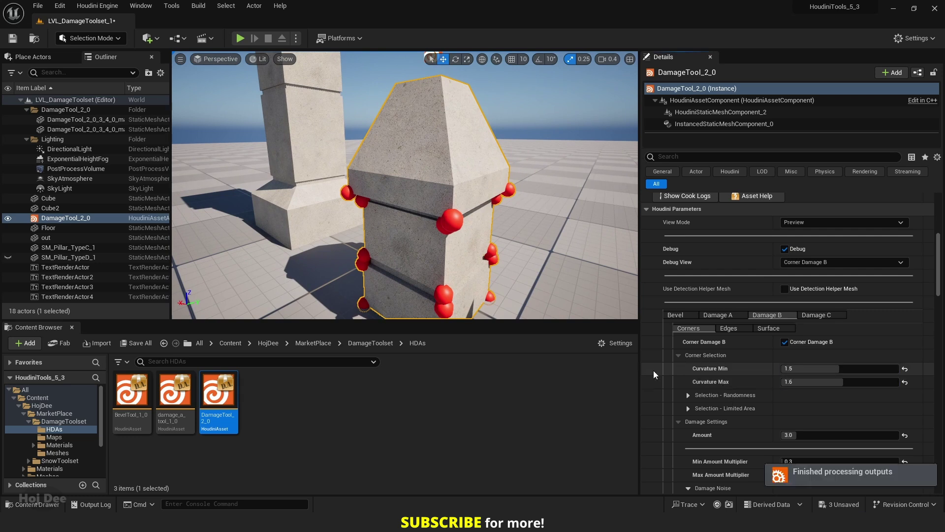
left_click_drag(493, 222, 443, 249, "alt")
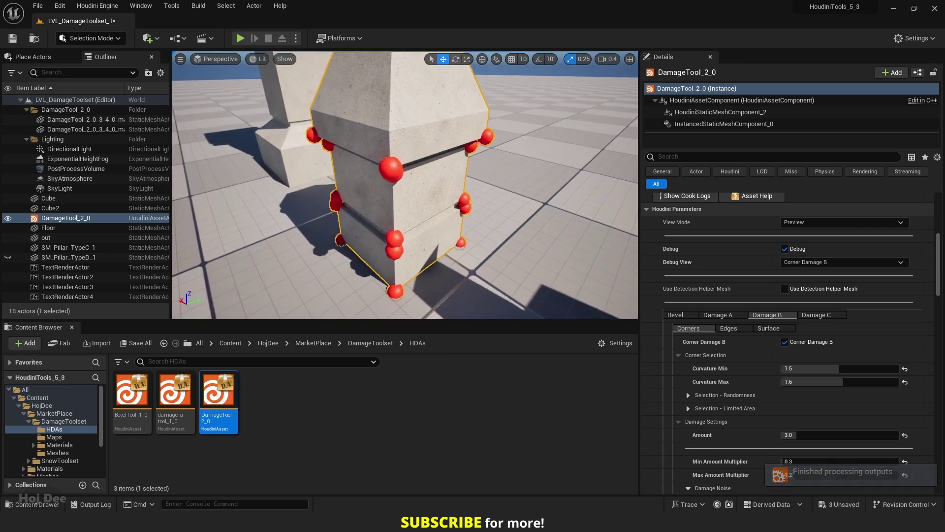
Set the corner selection's Curvature Min to 0.5 and Curvature Max to 0.6, and inspect the pillar
left_click(832, 369)
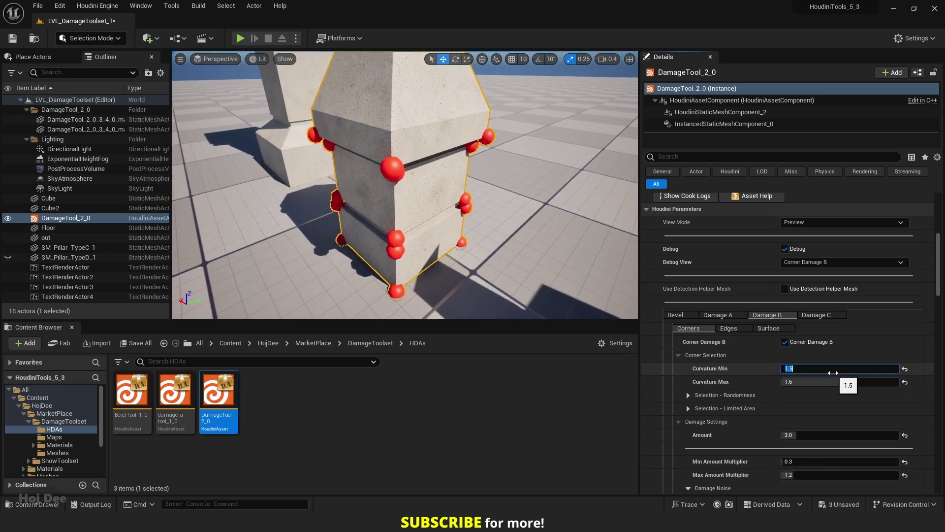
type("0.5")
key("Return")
left_click(826, 382)
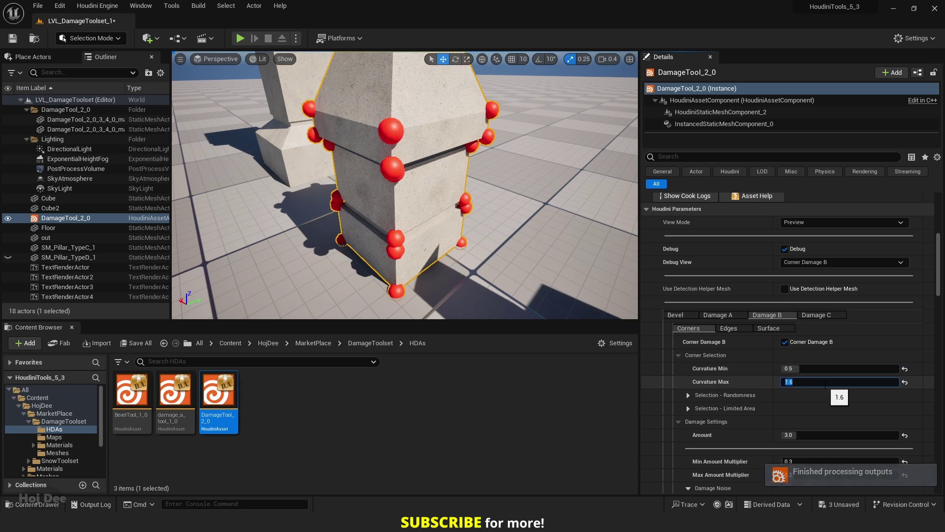
type("0.6")
key("Return")
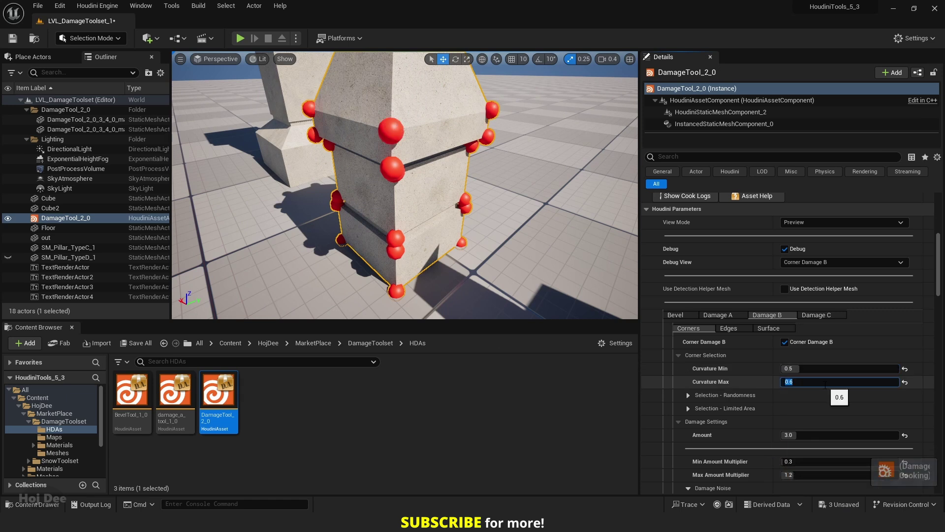
mouse_move(405, 186)
right_mouse_down()
mouse_move(424, 180)
mouse_move(464, 210)
mouse_move(503, 205)
mouse_move(463, 205)
mouse_move(405, 185)
right_mouse_up()
left_click_drag(409, 187, 475, 238, "alt")
Raise the corner selection's Curvature Max to 1.0 and inspect the marked corners around the pillar
left_click(802, 383)
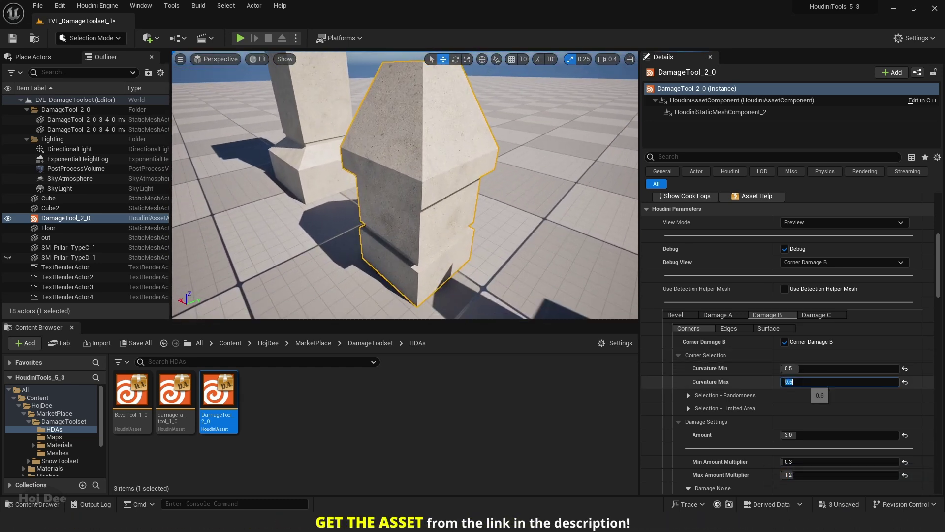
type("1.0")
key("Return")
left_click_drag(580, 267, 295, 139, "alt")
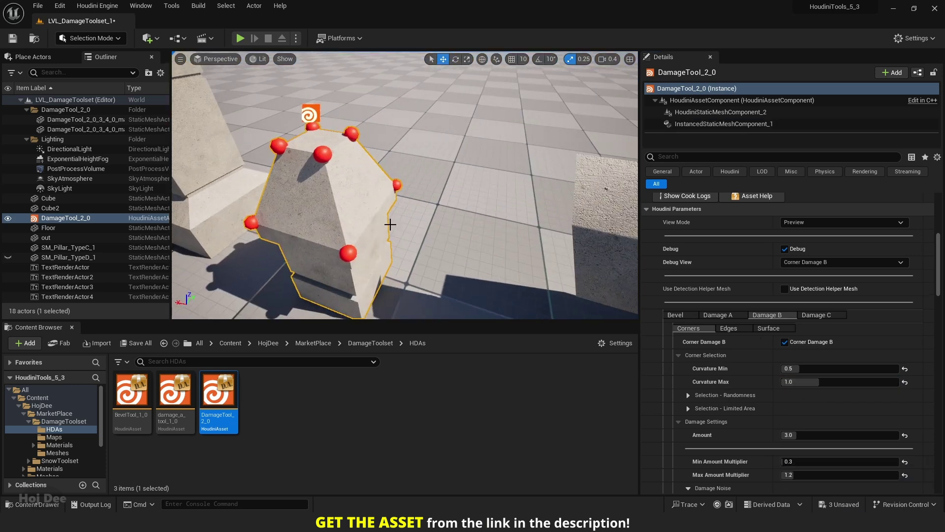
left_click_drag(390, 224, 505, 165, "alt")
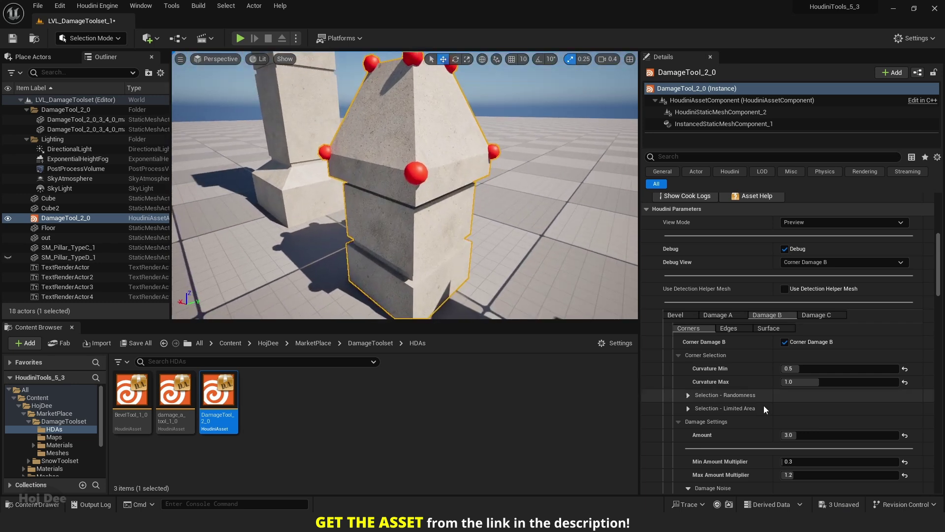
right_click_drag(377, 207, 377, 259)
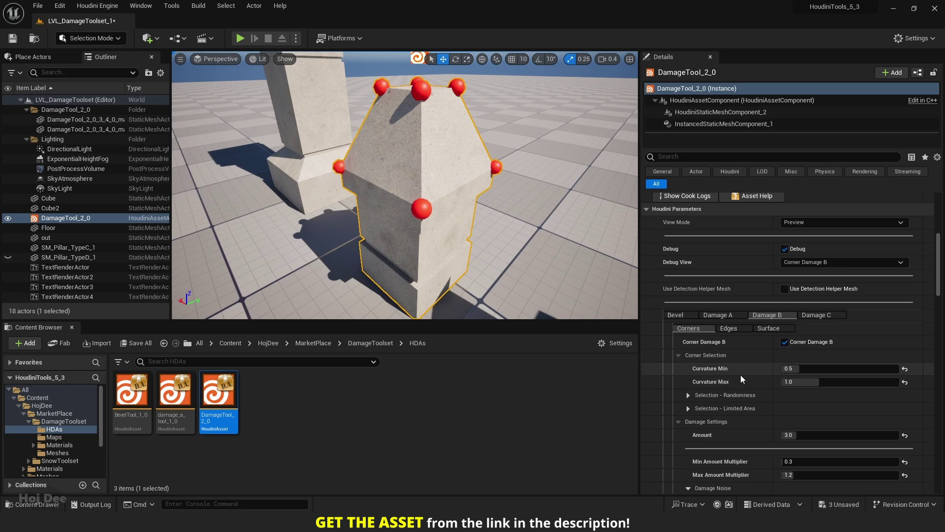
Set the corner selection's Curvature Max back to 2 and check the debug markers on the pillar
left_click(810, 382)
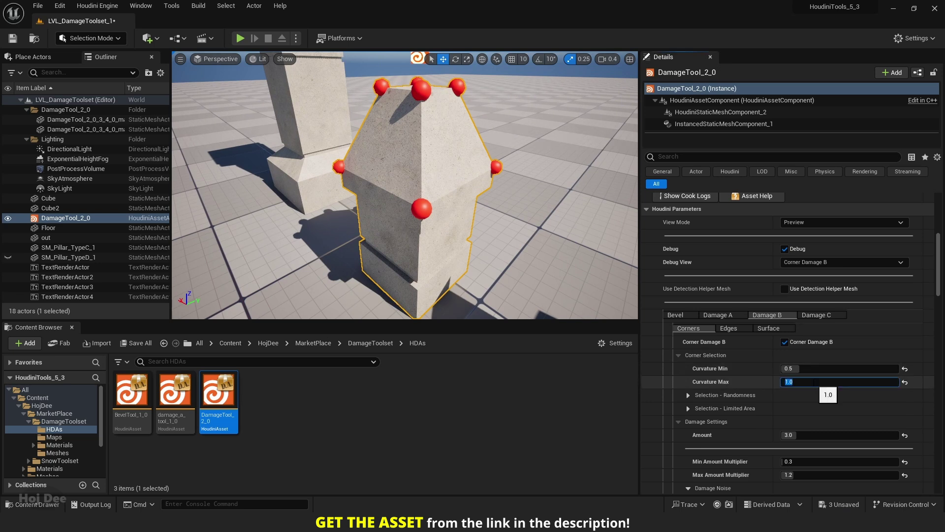
type("2")
key("Return")
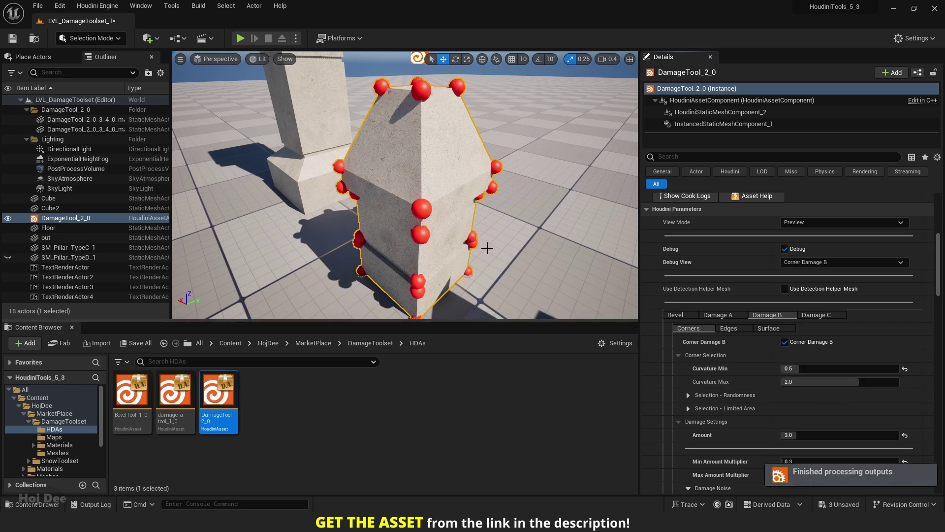
right_click_drag(487, 248, 448, 241)
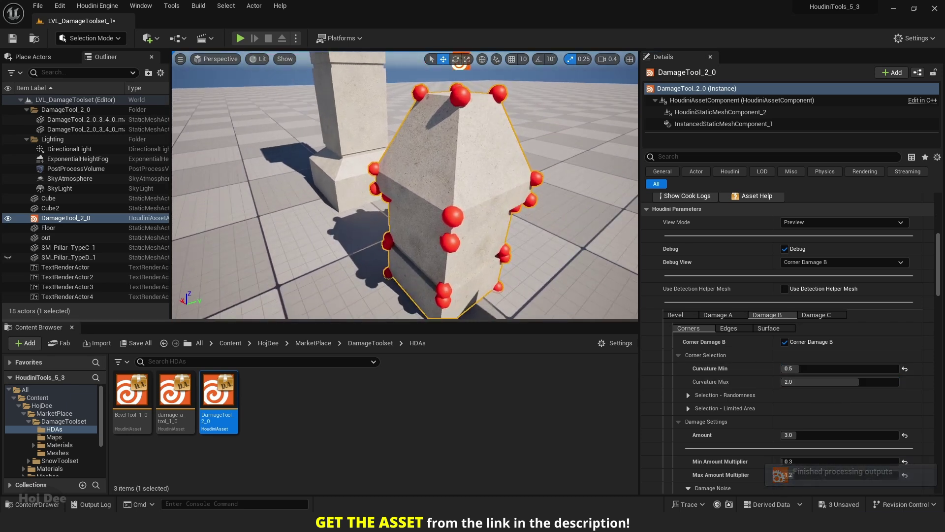
left_click_drag(457, 247, 450, 246, "alt")
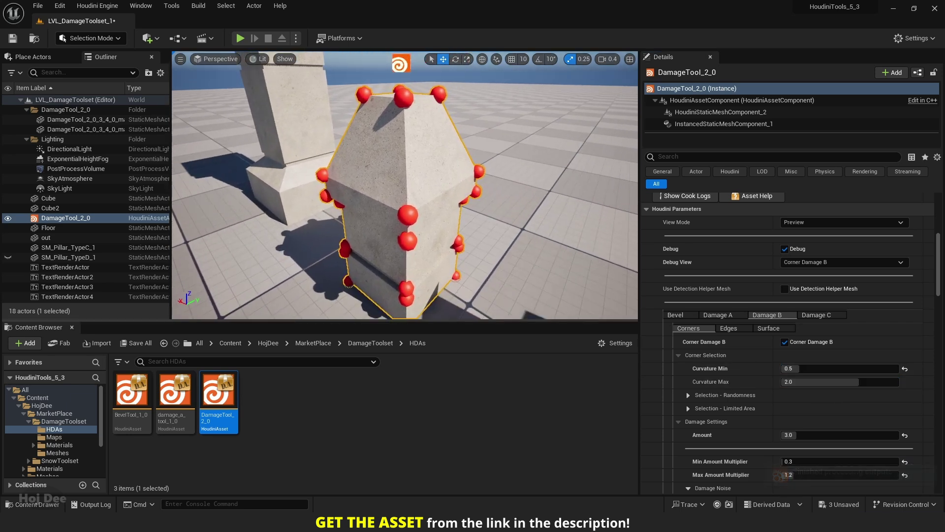
Enable Random Selection for the Damage B corners with Percent 50 and Seed 76
left_click(687, 395)
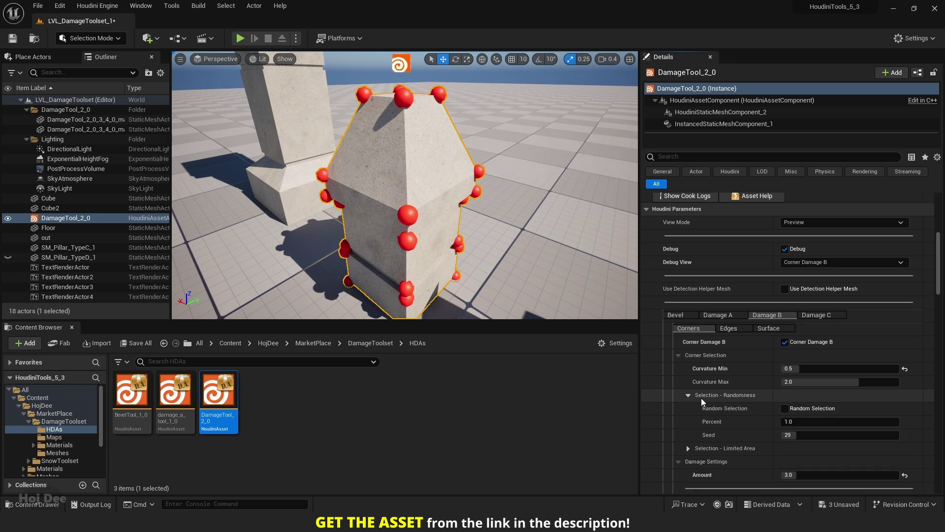
left_click(786, 410)
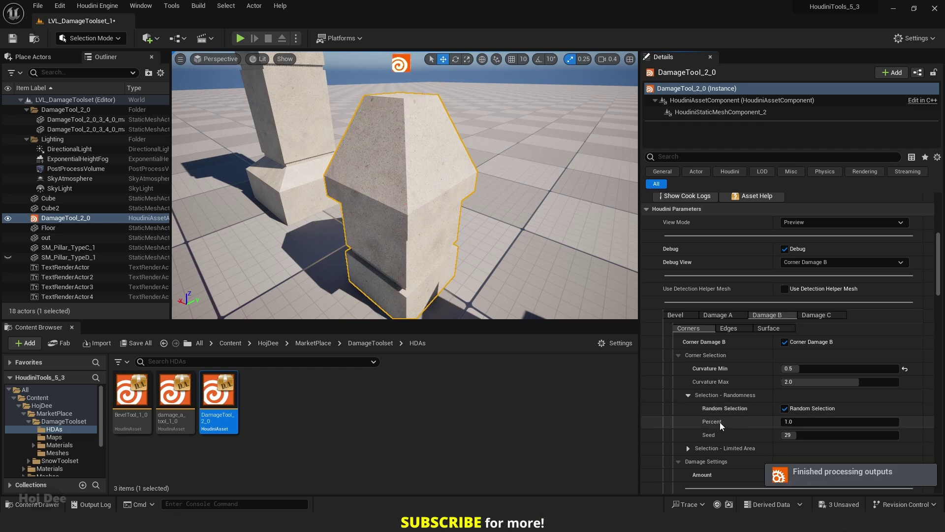
left_click(811, 423)
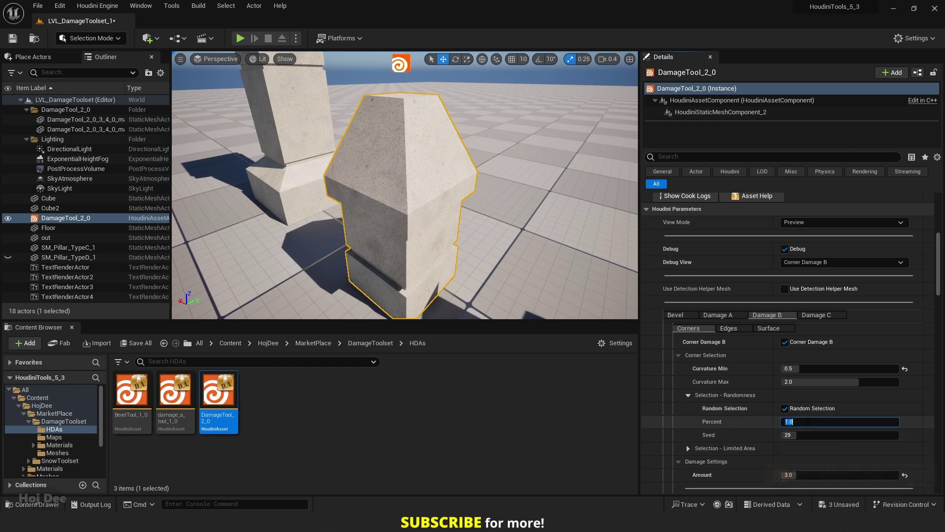
type("50")
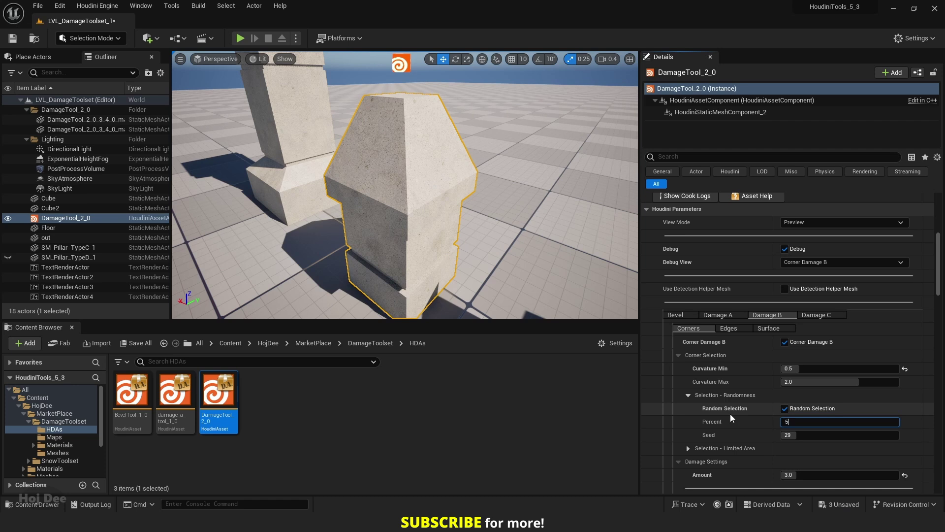
key("Return")
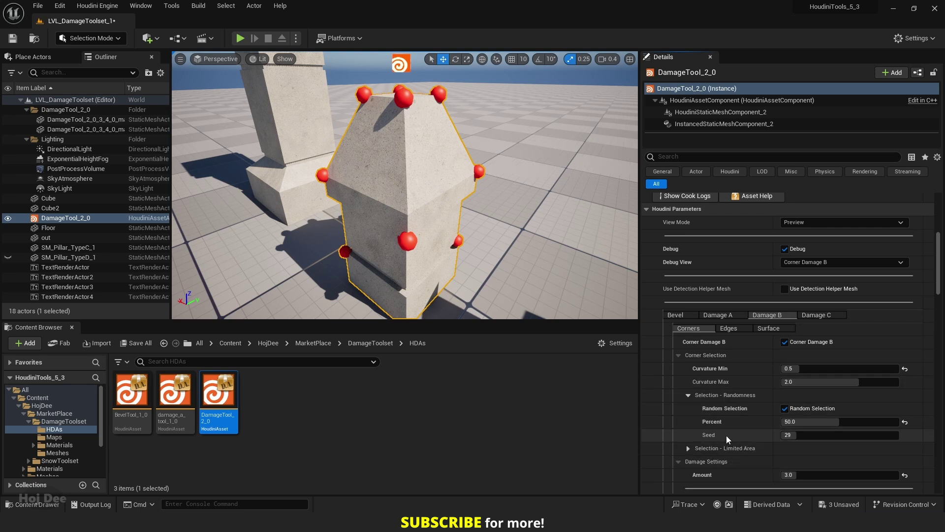
left_click_drag(788, 435, 819, 435)
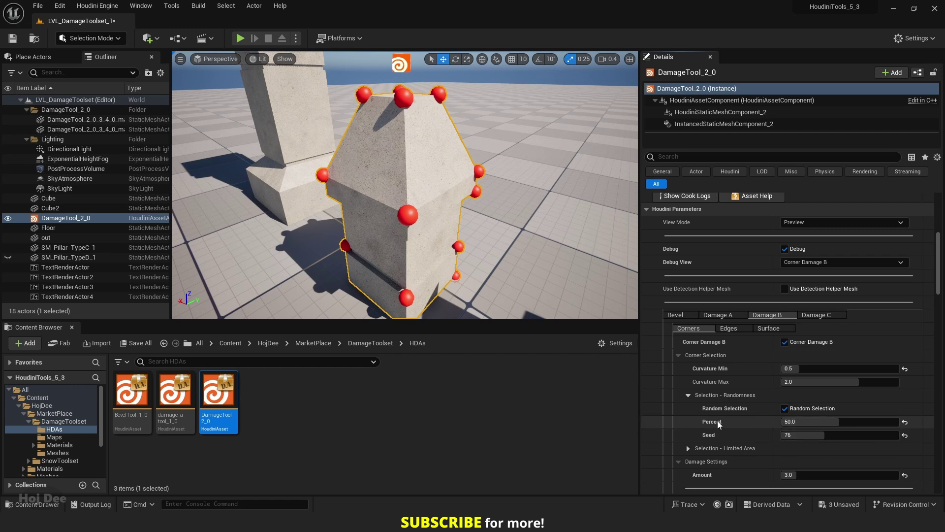
Lower the random corner selection's Percent to about 25 and inspect the remaining markers
left_click_drag(834, 424, 823, 424)
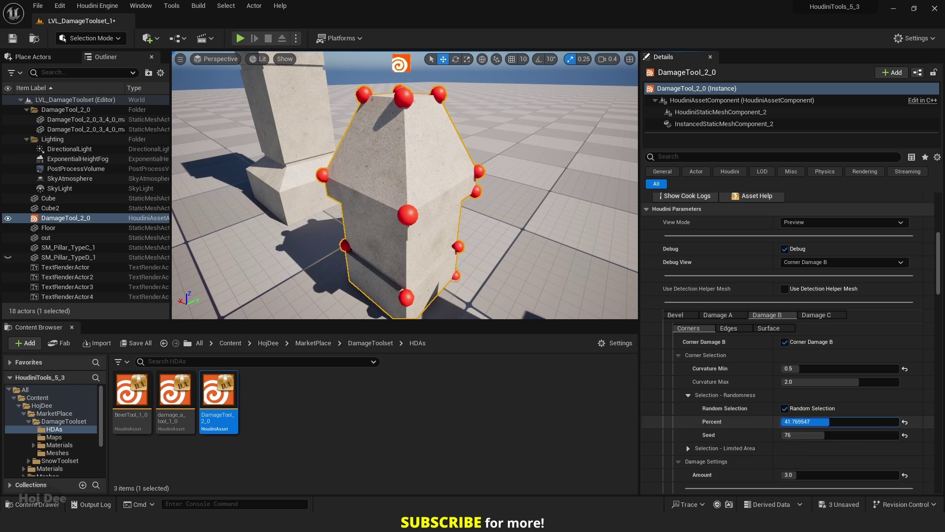
left_click_drag(449, 239, 468, 261, "alt")
right_click_drag(404, 186, 409, 187)
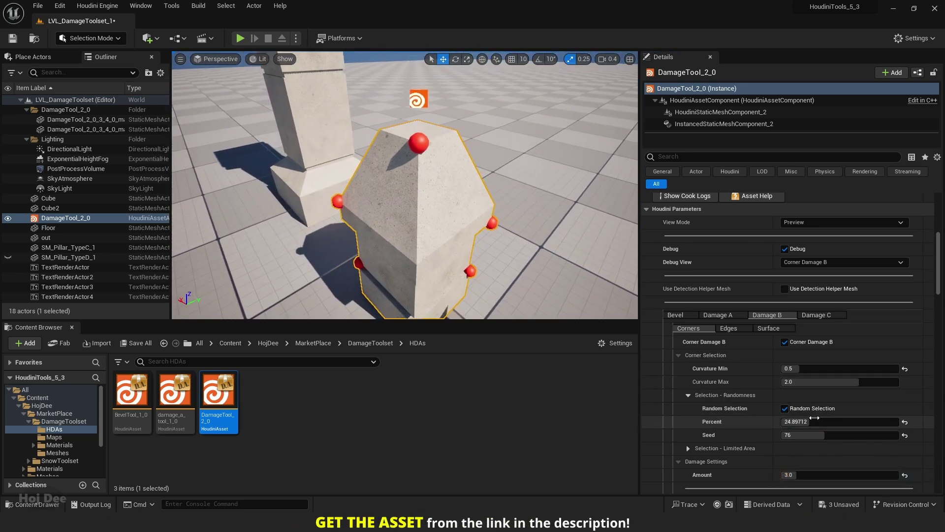
Raise the random corner selection's Percent to about 80 and inspect the marked corners on the pillar
left_click_drag(837, 422, 885, 422)
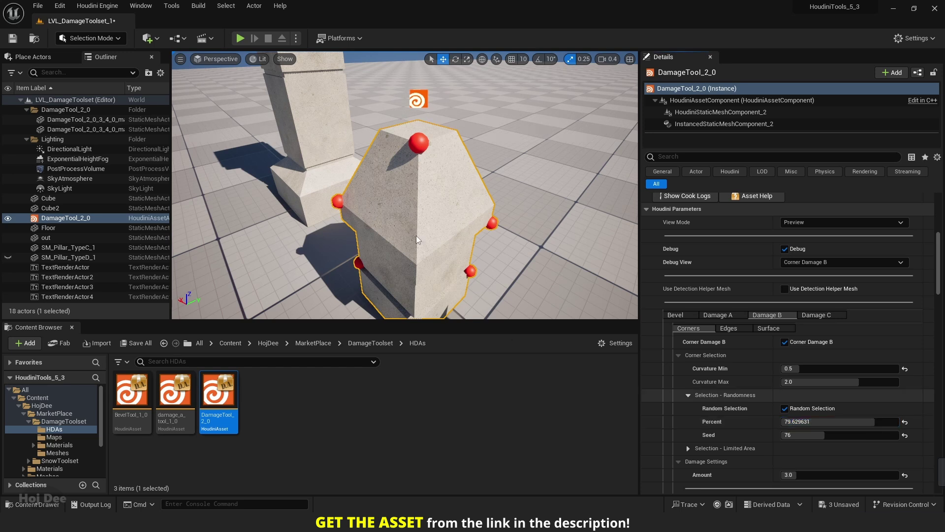
left_click_drag(419, 235, 507, 224, "alt")
left_click_drag(404, 186, 384, 222, "alt")
right_click_drag(492, 223, 516, 271)
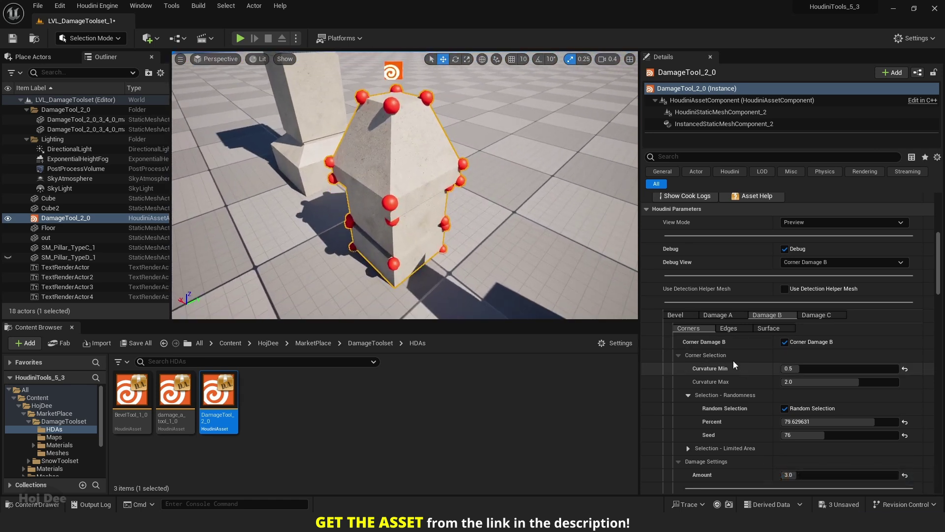
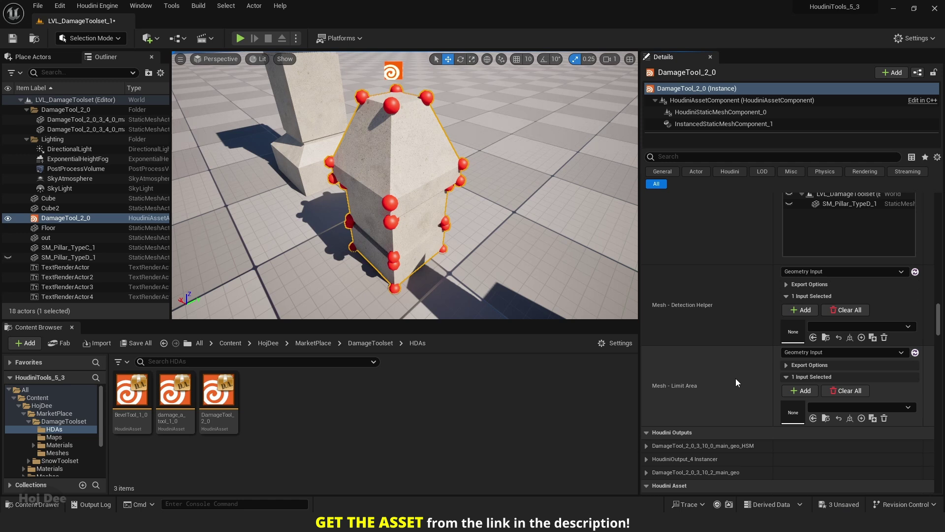
Switch the Mesh - Limit Area input to World Input and place a Sphere shape over the pillar's upper part
left_click(834, 353)
left_click(811, 366)
left_click(148, 38)
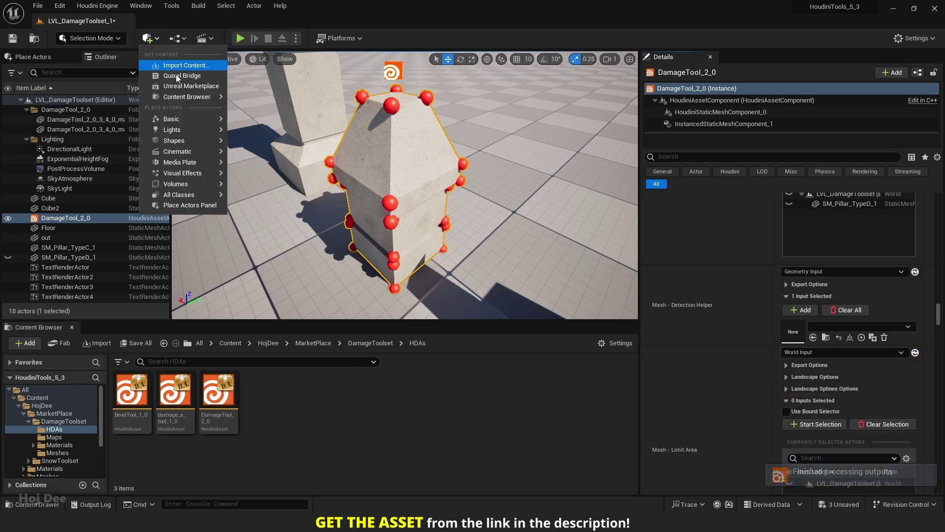
mouse_move(190, 142)
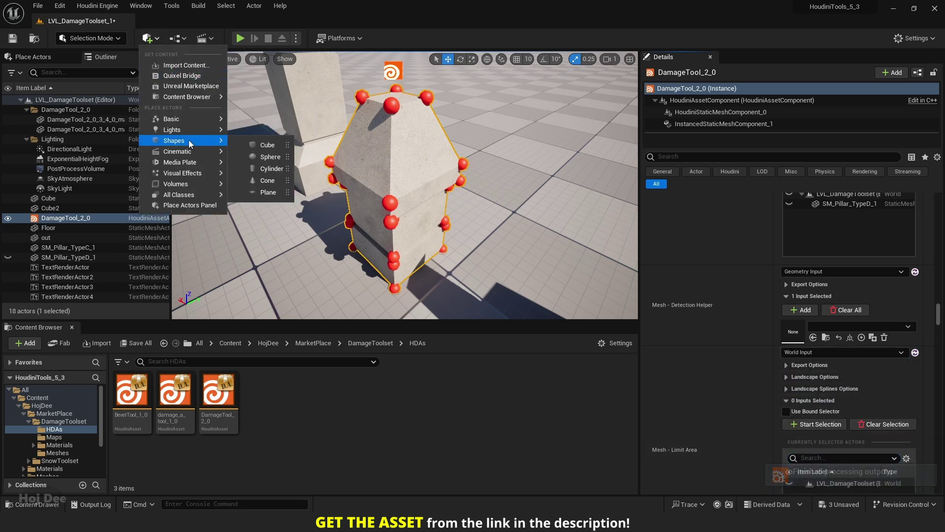
left_click(154, 40)
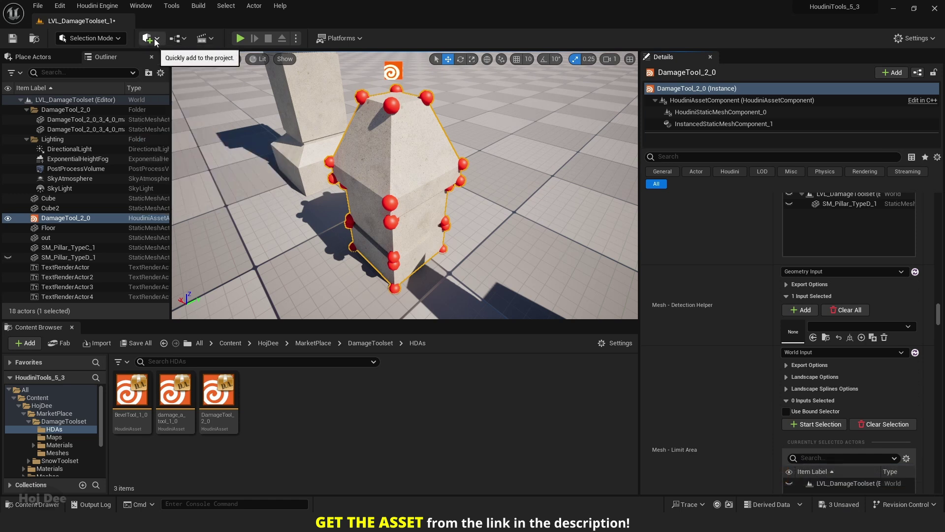
left_click(155, 40)
mouse_move(180, 143)
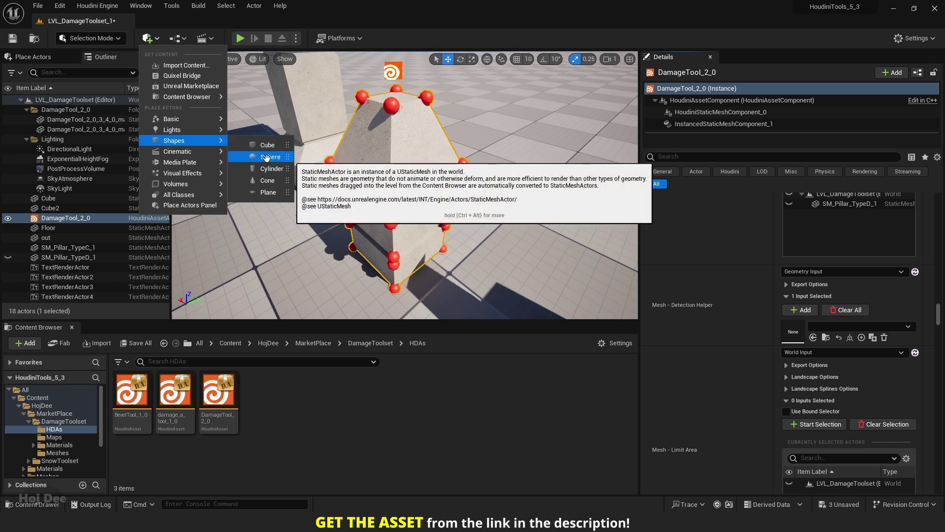
left_click_drag(265, 158, 454, 113)
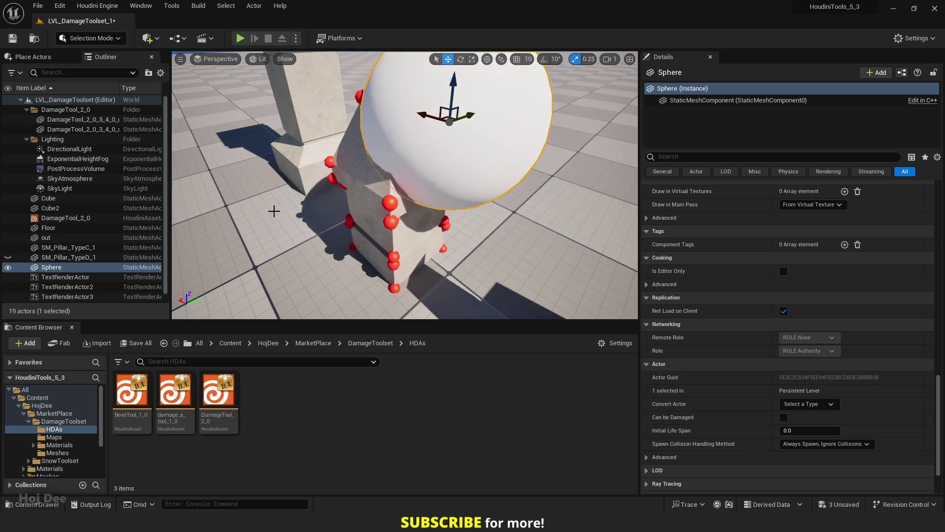
Assign the Sphere actor as the Mesh - Limit Area input of DamageTool_2_0
left_click(59, 218)
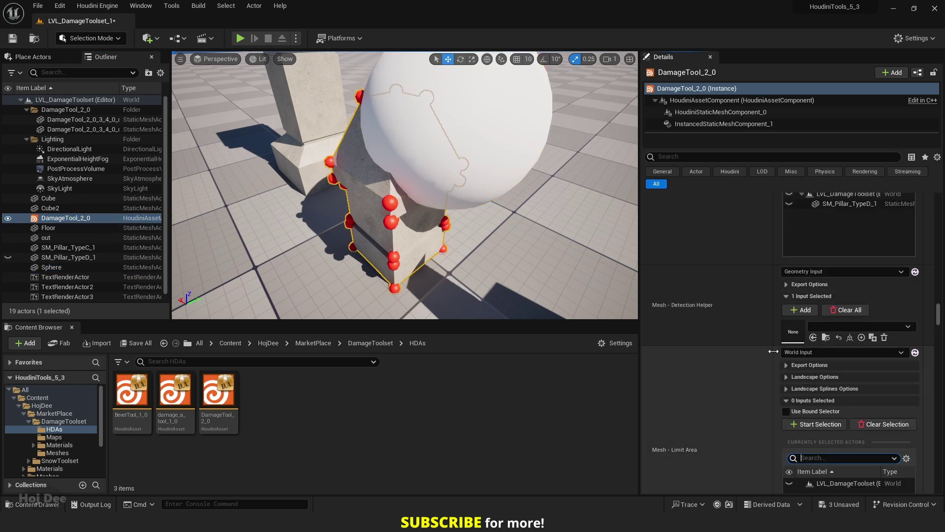
scroll(774, 350, "down", 3)
scroll(717, 392, "down", 1)
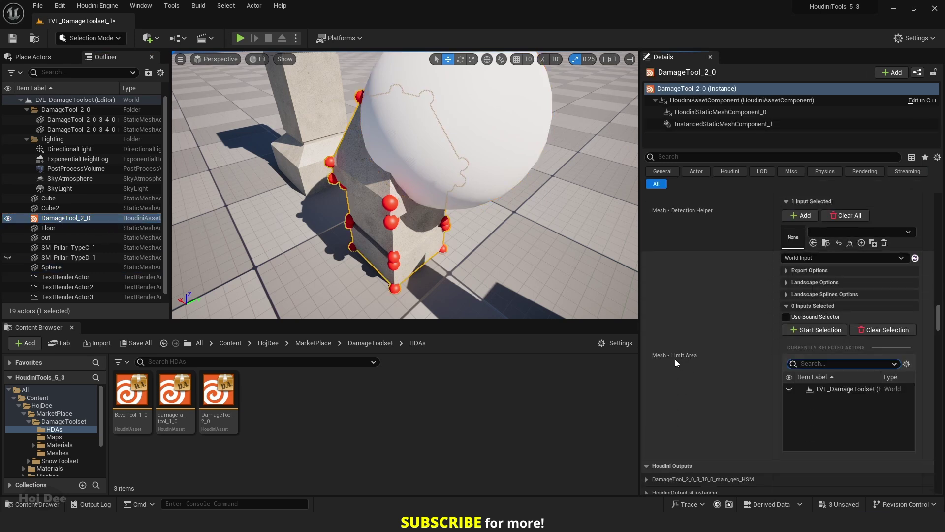
left_click(817, 329)
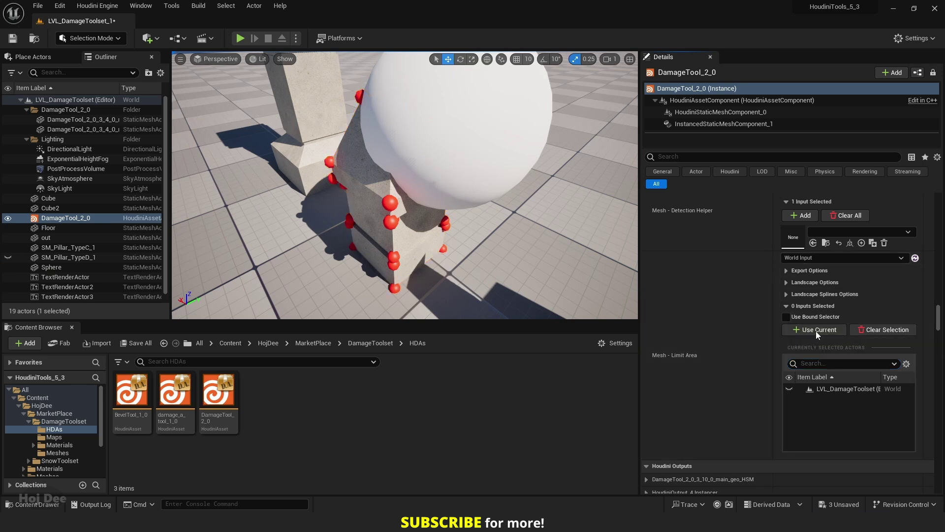
left_click(460, 145)
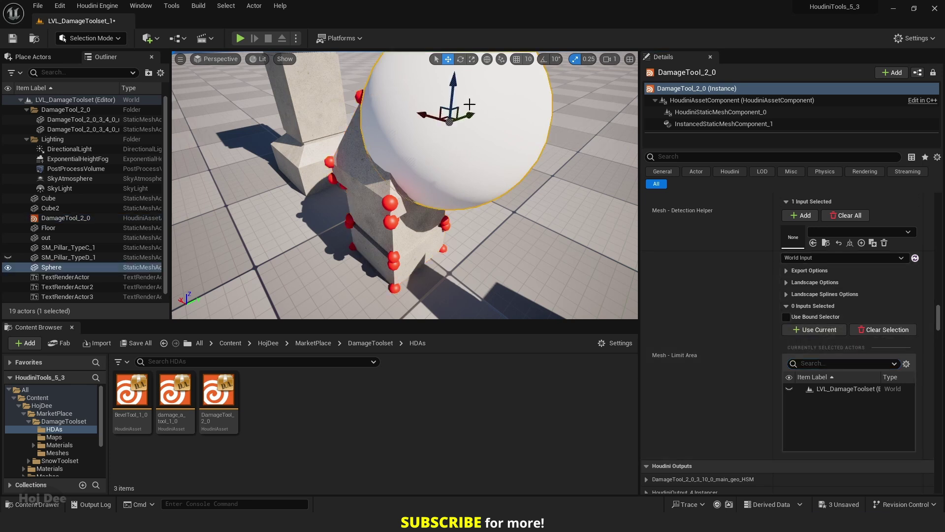
left_click(812, 330)
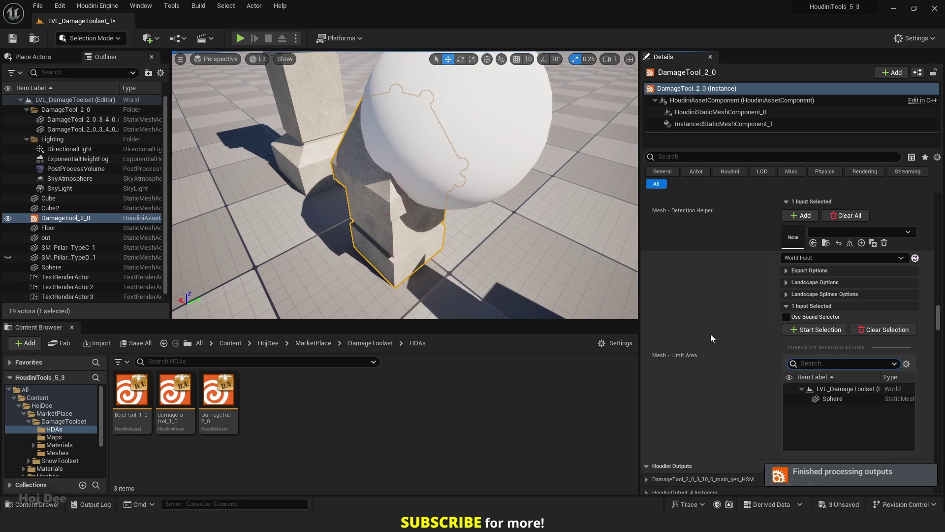
Hide the sphere and examine from several sides which pillar corners carry debug markers
scroll(710, 332, "up", 8)
scroll(710, 326, "up", 2)
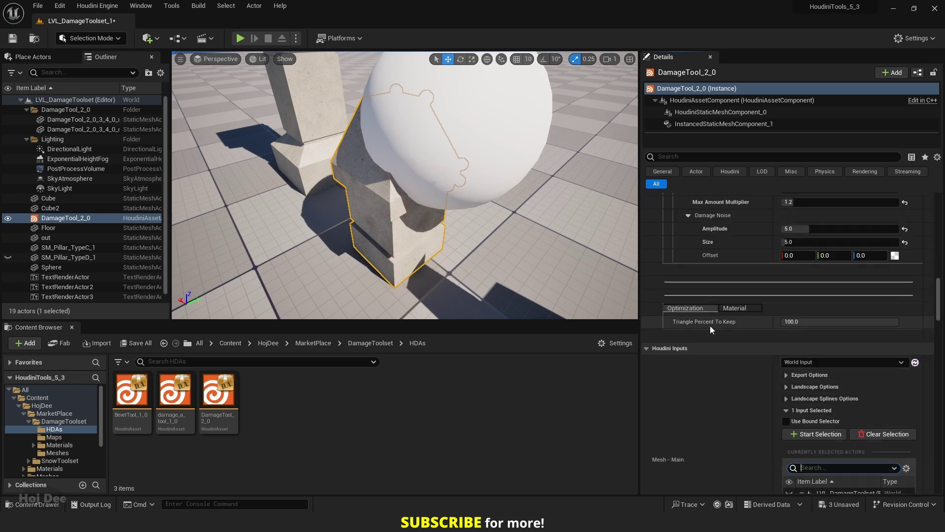
left_click(498, 136)
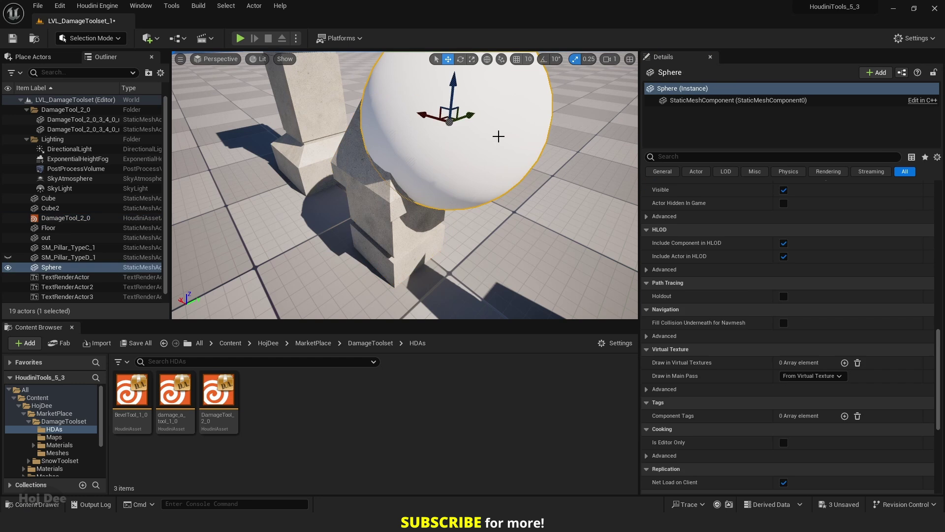
key("h")
right_click_drag(481, 155, 503, 152)
key("d")
scroll(481, 155, "down", 1)
key("w")
key("d")
key("a")
key("s")
key("d")
key("d")
key("a")
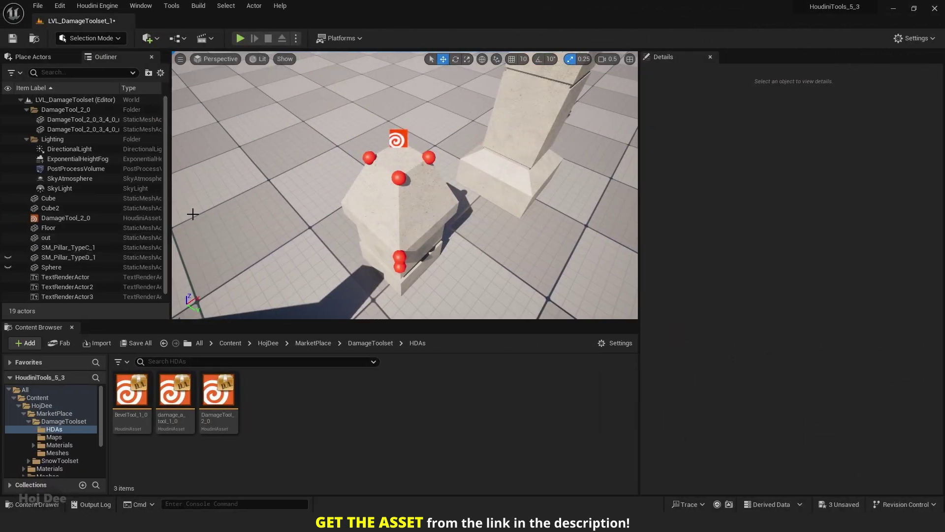
Show the sphere, move it over the pillar's centre, and hide it again to examine the corner markers
left_click(8, 267)
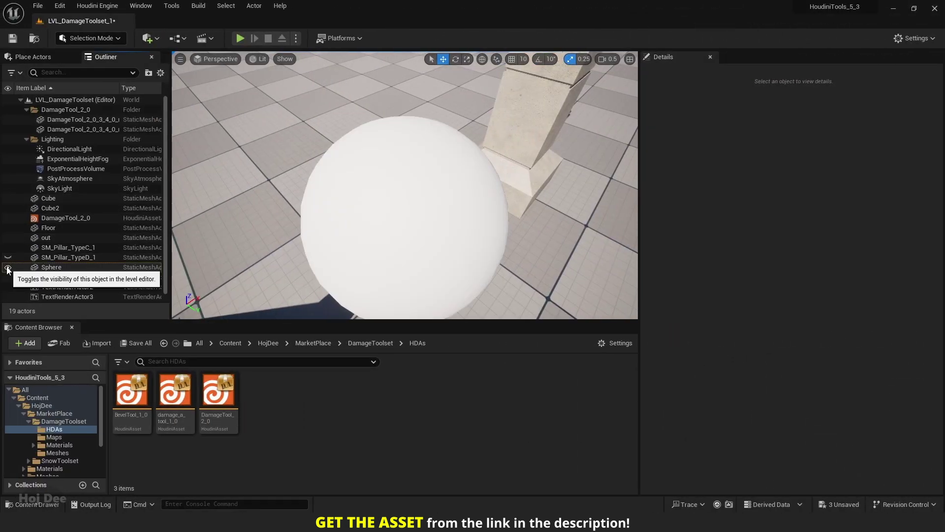
right_click_drag(344, 217, 363, 196)
left_click(411, 164)
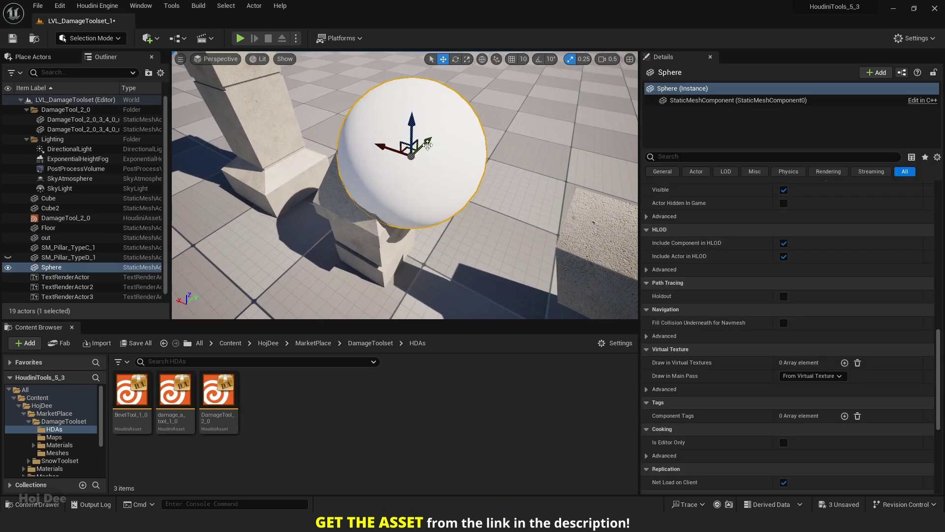
left_click_drag(388, 151, 350, 163)
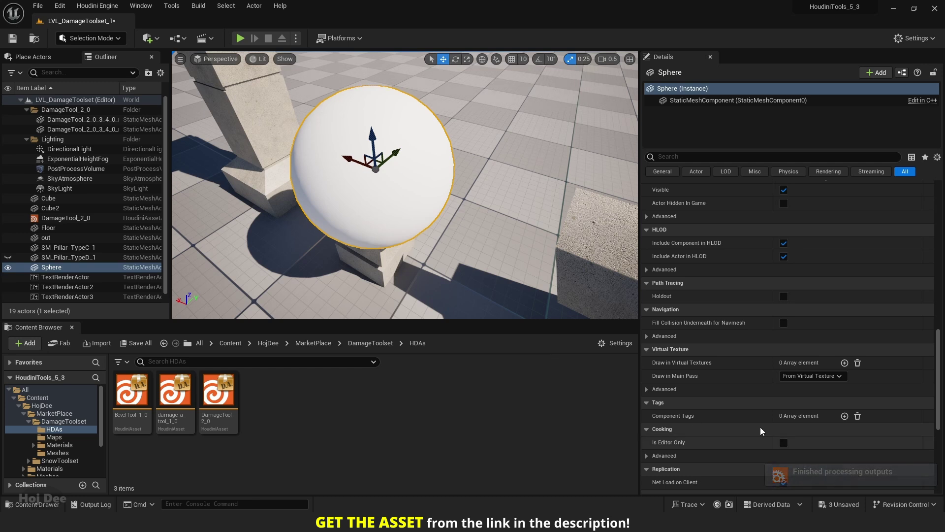
left_click(8, 266)
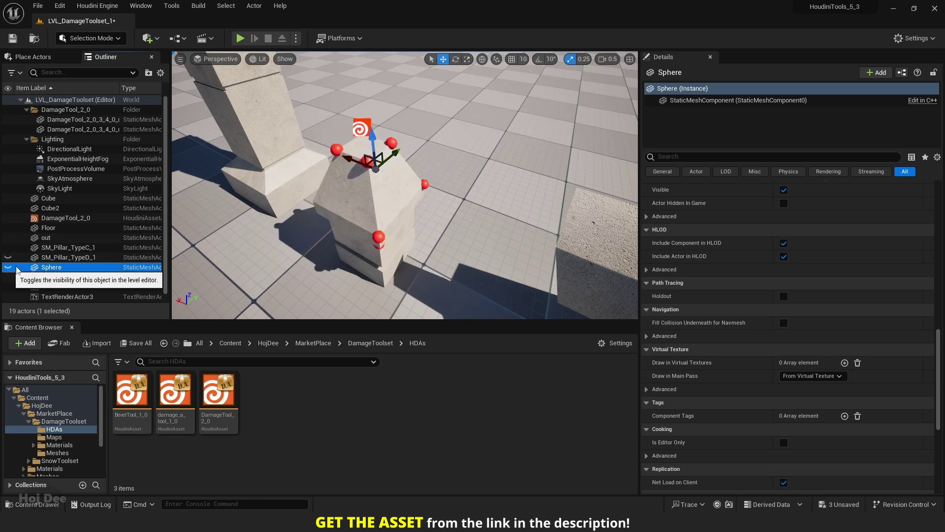
left_click_drag(404, 185, 405, 162, "alt")
right_click_drag(397, 162, 397, 163)
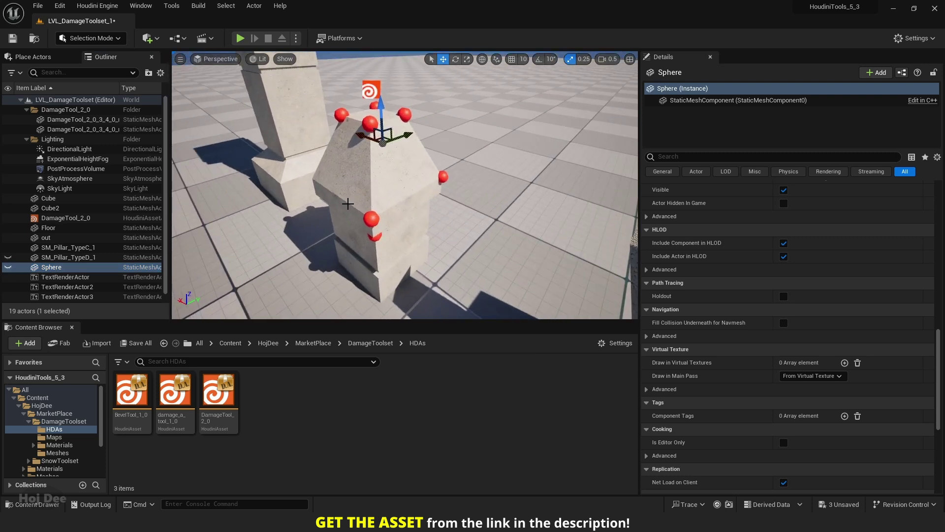
Show the sphere, raise it to enclose only the pillar's top, and hide it again to examine the markers
left_click(7, 267)
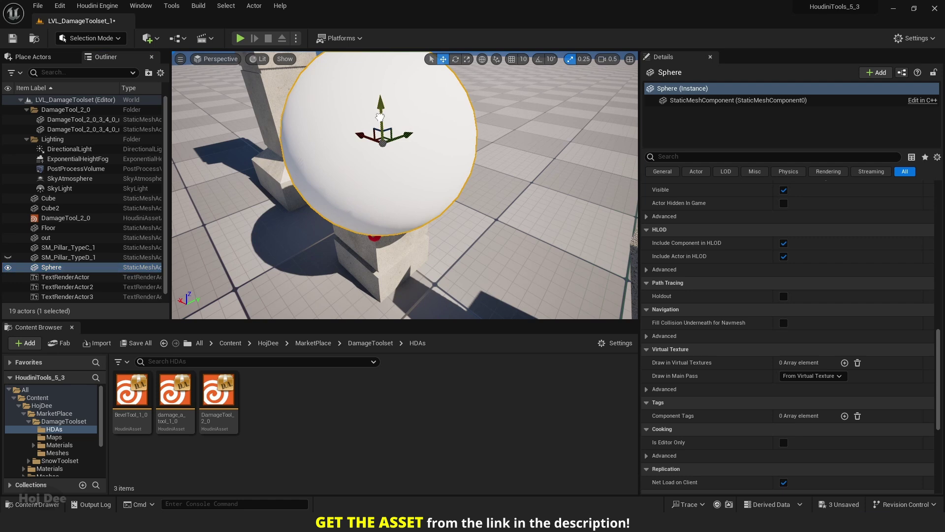
left_click_drag(381, 95, 350, 106)
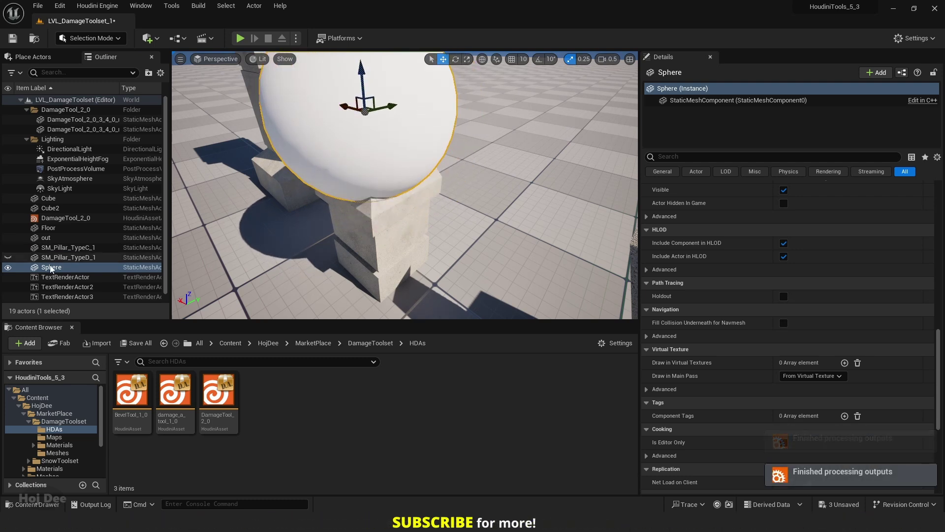
left_click(8, 267)
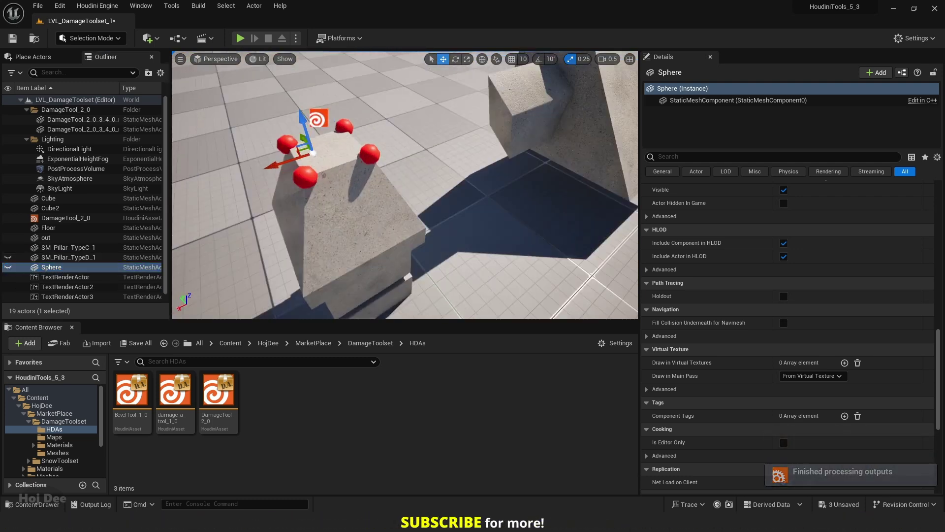
left_click_drag(389, 165, 456, 162, "alt")
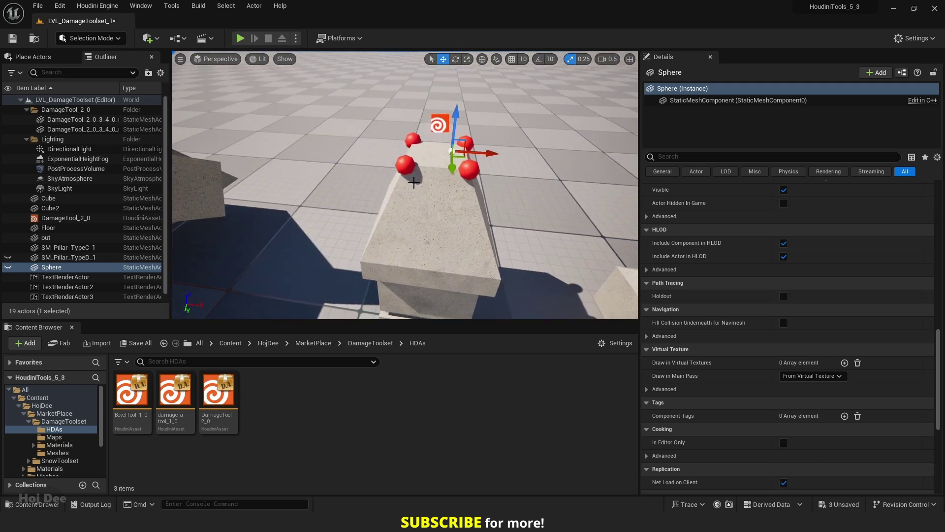
right_click_drag(468, 200, 468, 200)
scroll(714, 268, "up", 5)
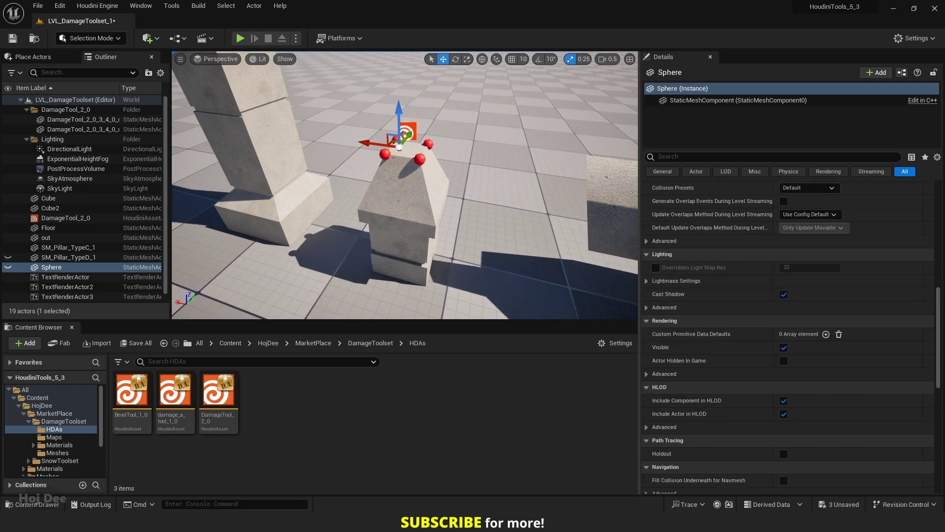
Set the Damage B corner selection's Limit Area Type to Vertex Color - R on DamageTool_2_0
left_click(404, 197)
scroll(708, 271, "up", 5)
scroll(720, 272, "down", 4)
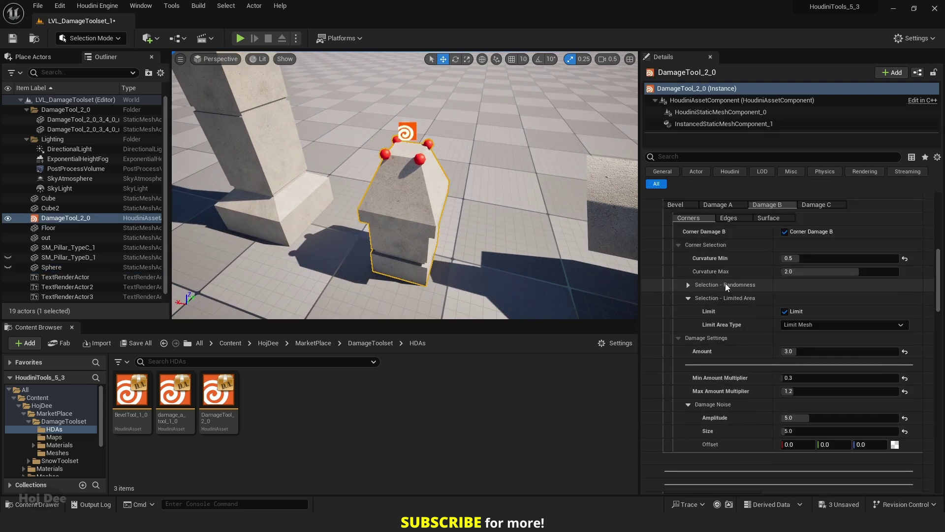
left_click(801, 326)
left_click(808, 346)
left_click_drag(480, 214, 242, 261, "alt")
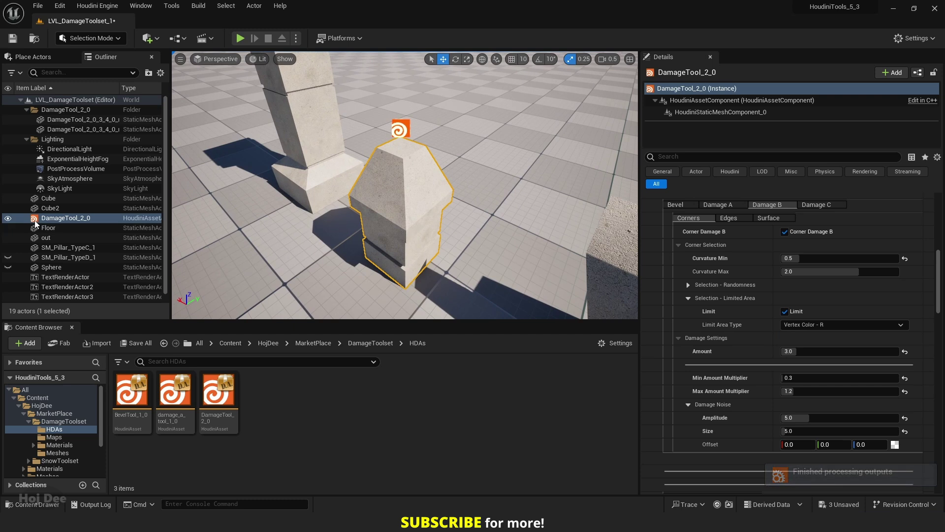
Hide DamageTool_2_0, show the original SM_Pillar_TypeD_1 mesh, and select it
left_click(8, 219)
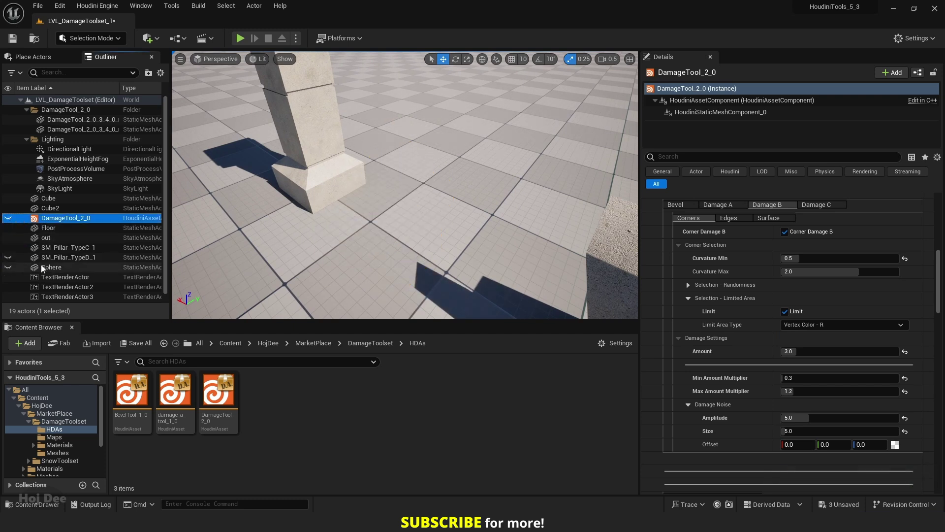
left_click(9, 258)
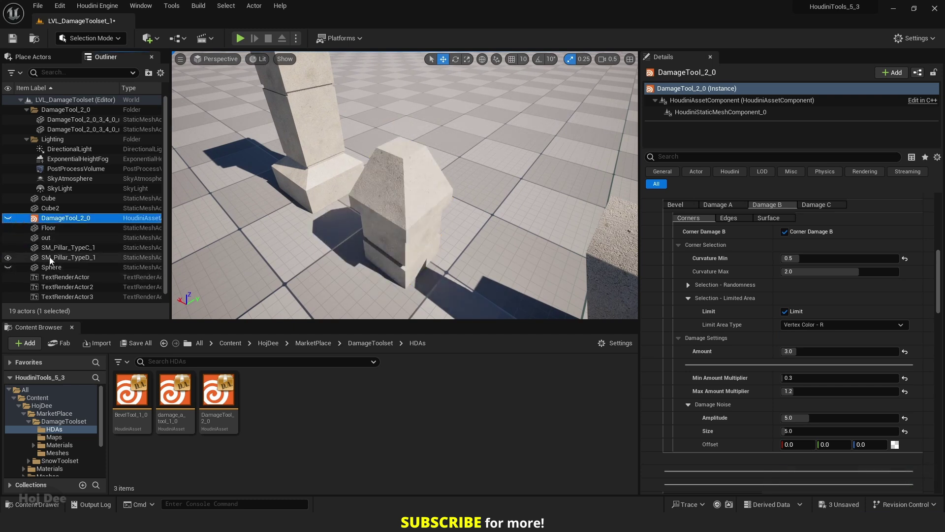
left_click(435, 191)
scroll(391, 148, "up", 3)
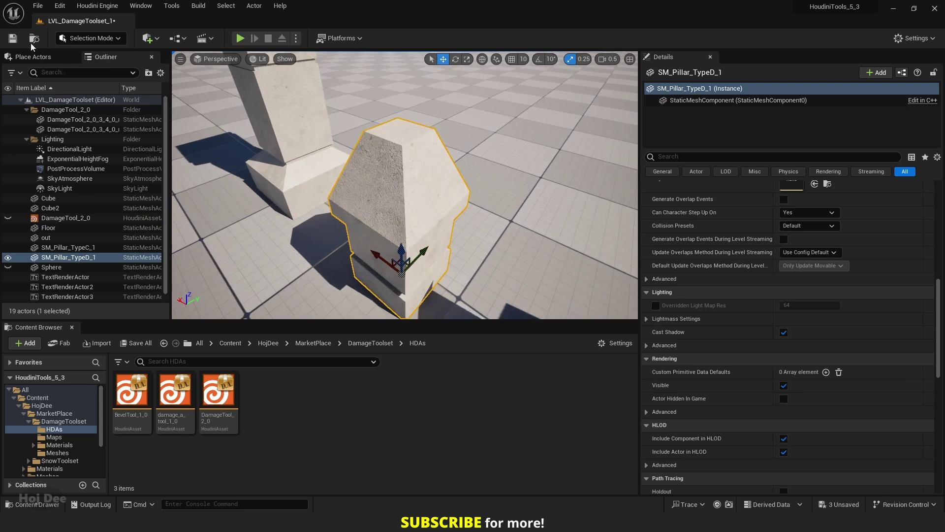
Switch the editor to Mesh Paint mode with SM_Pillar_TypeD_1 selected
left_click(89, 38)
left_click(98, 86)
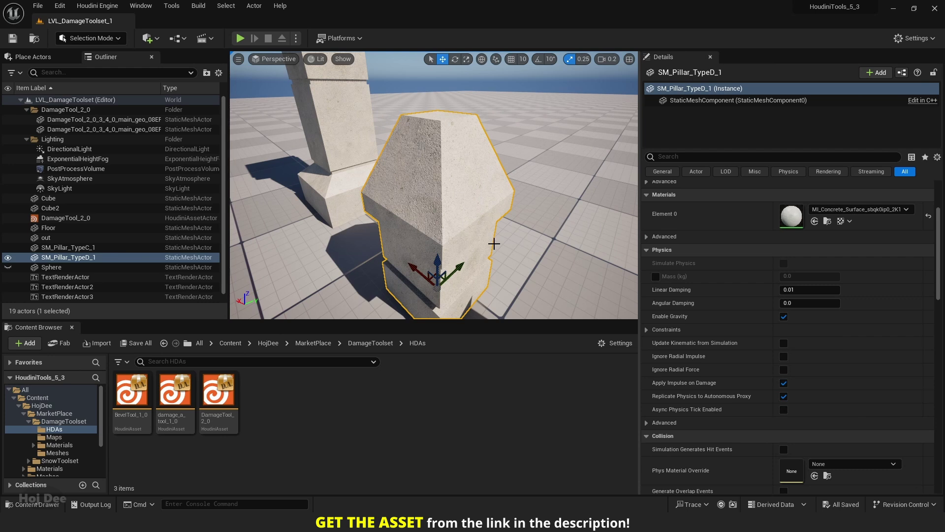
left_click(92, 38)
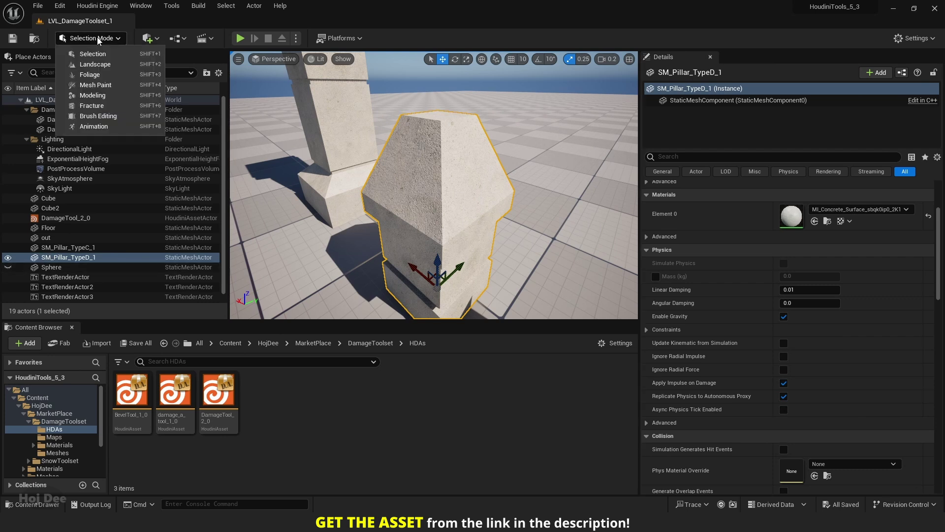
left_click(98, 88)
Activate the Paint tool, swap the paint color to black, and paint vertices on the pillar's corners
left_click(39, 103)
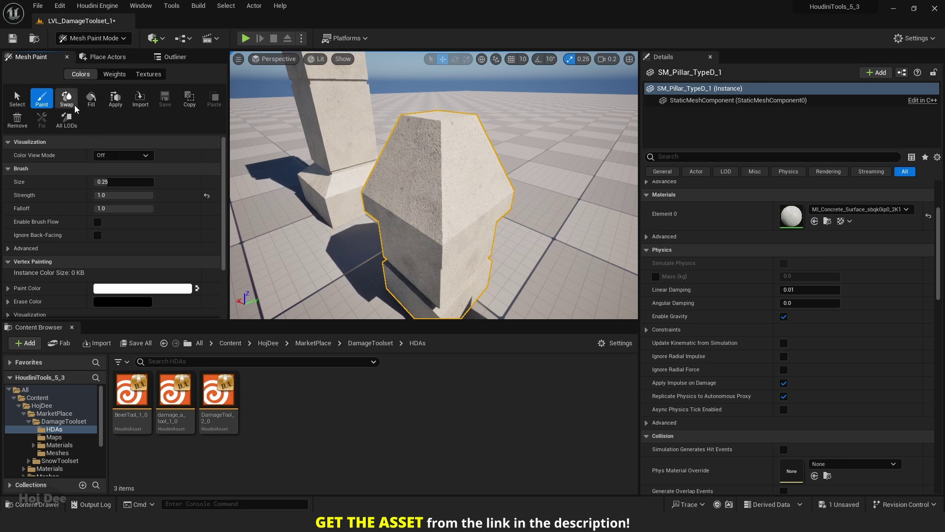
left_click(73, 106)
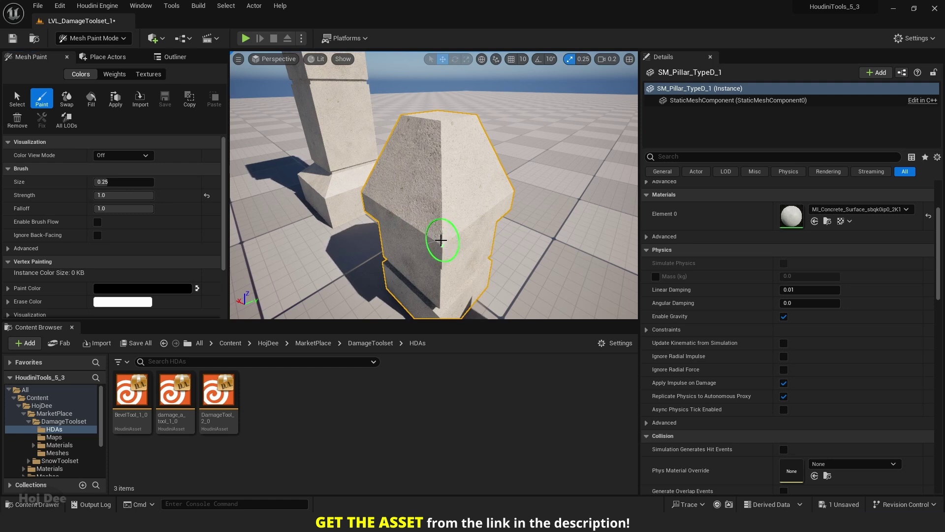
mouse_move(442, 246)
right_mouse_down()
mouse_move(450, 270)
mouse_move(441, 266)
mouse_move(544, 306)
mouse_move(560, 271)
mouse_move(465, 169)
mouse_move(464, 295)
mouse_move(391, 179)
mouse_move(466, 180)
right_mouse_up()
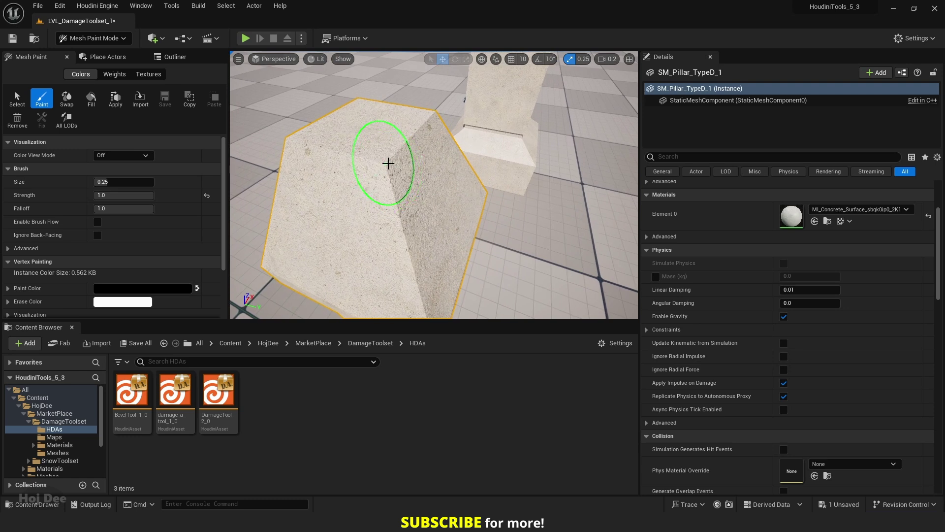
Return to Selection mode and select DamageTool_2_0 to access its Houdini parameters
left_click(111, 38)
left_click(99, 55)
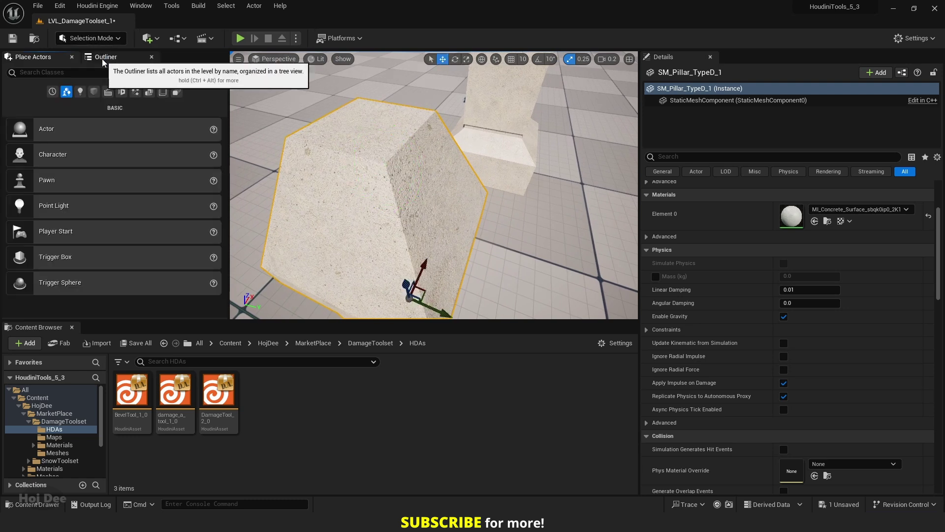
left_click(104, 57)
left_click(52, 218)
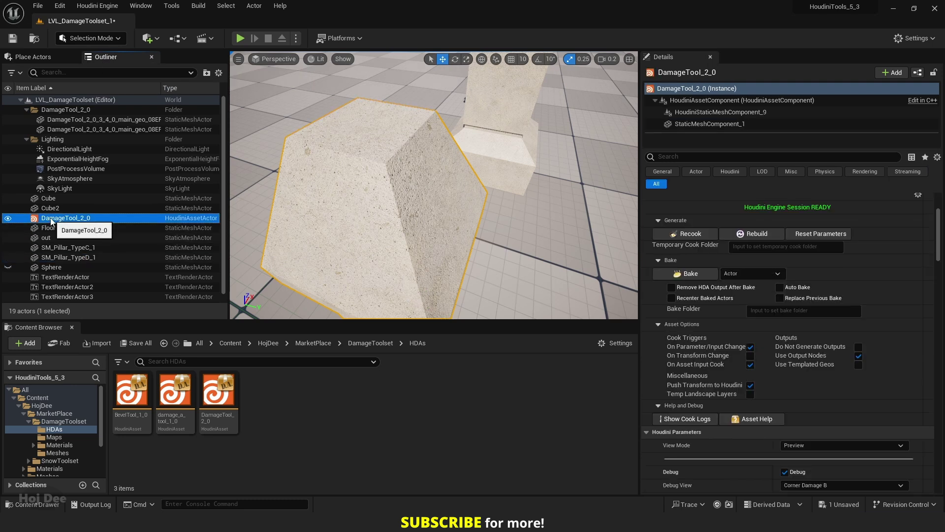
Rebuild the DamageTool_2_0 Houdini asset and check the corner damage markers on the pillar
left_click(755, 238)
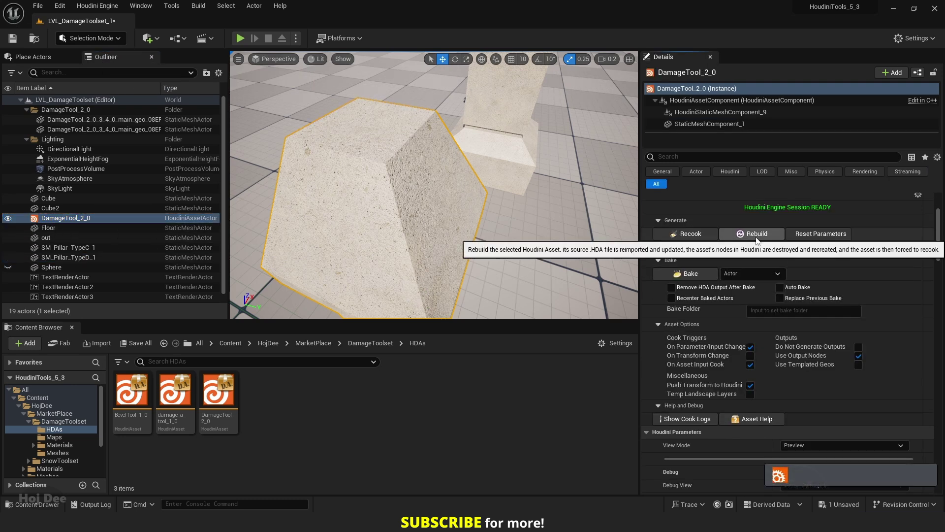
right_click_drag(403, 211, 487, 153)
left_click_drag(405, 207, 405, 206, "alt")
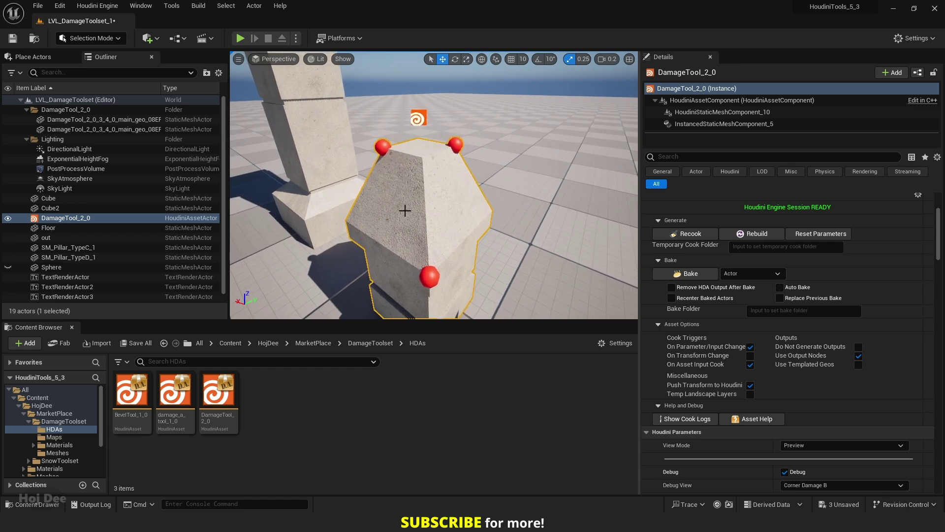
Change the Limit Area Type of the Damage B corner selection to Limit Mesh
scroll(790, 291, "down", 15)
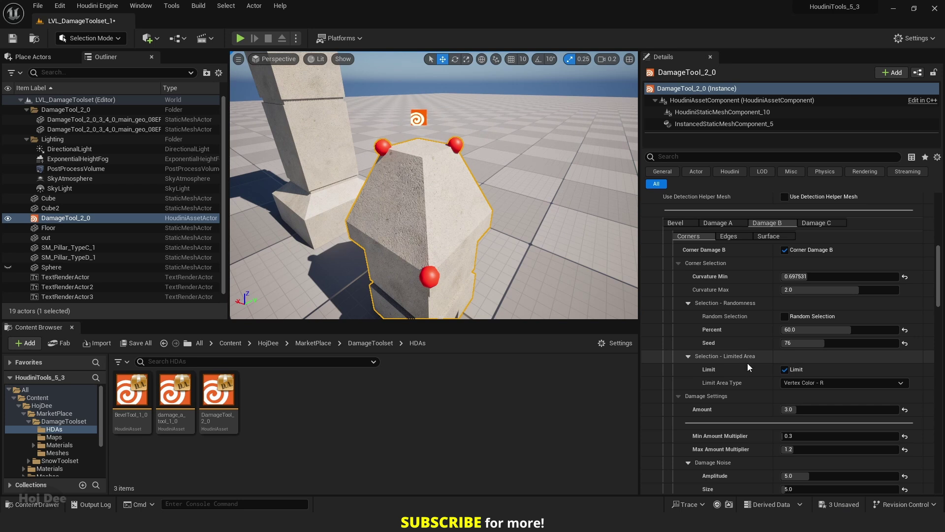
left_click(805, 385)
left_click(796, 394)
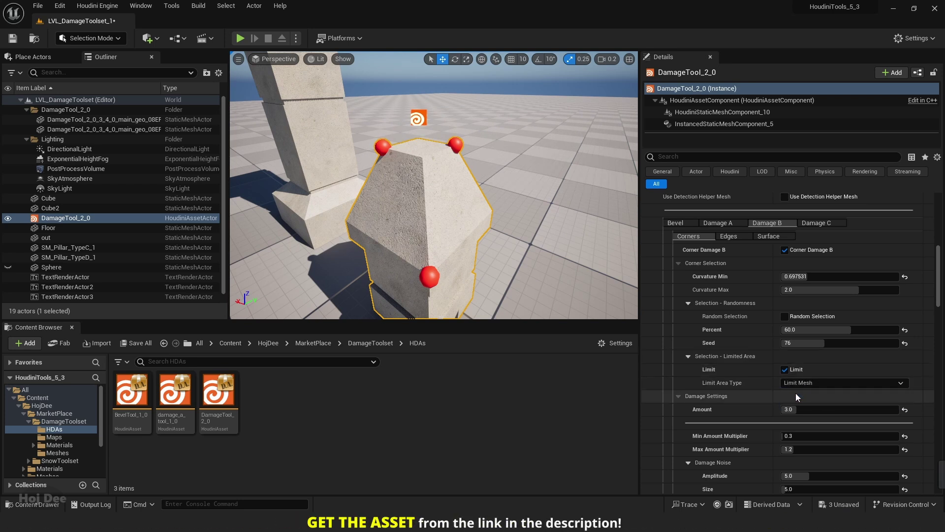
Show the Sphere limit mesh to check which pillar corners it encloses, and hide it again
mouse_move(424, 270)
right_mouse_down()
mouse_move(414, 262)
mouse_move(423, 269)
right_mouse_up()
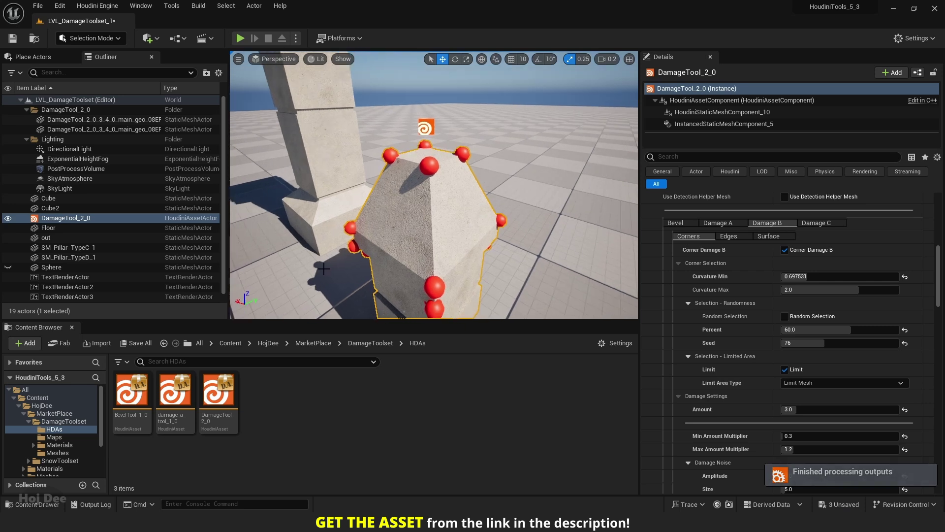
left_click(8, 267)
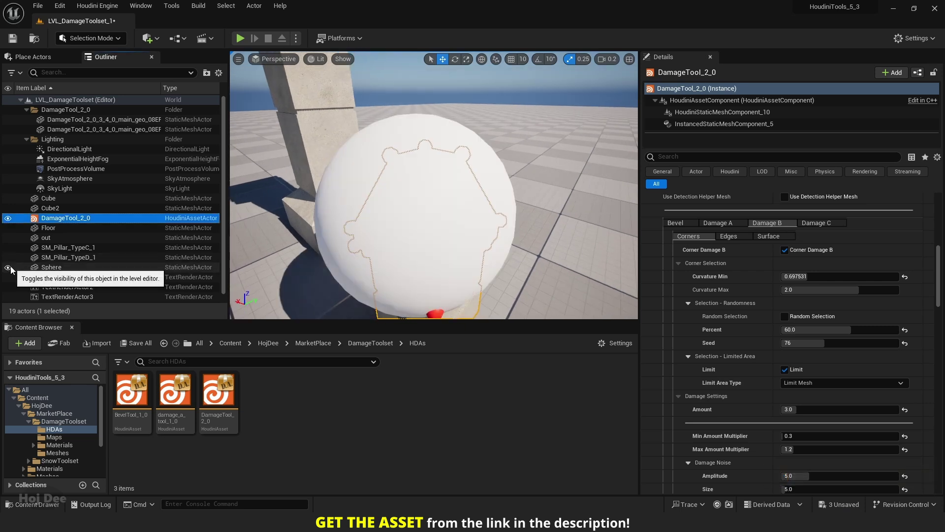
left_click(8, 267)
right_click_drag(445, 244, 457, 236)
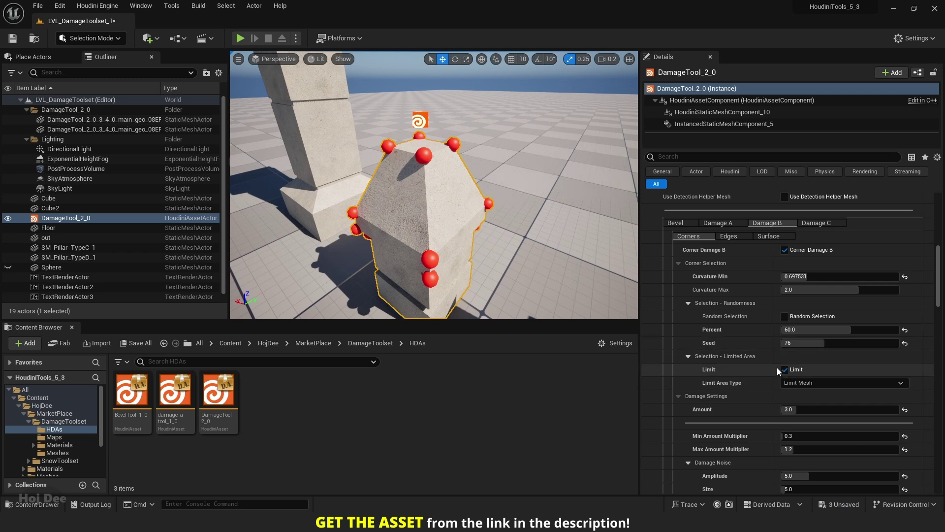
Enable Random Selection for Corner Damage B and set its Curvature Min to 0.8
left_click(784, 317)
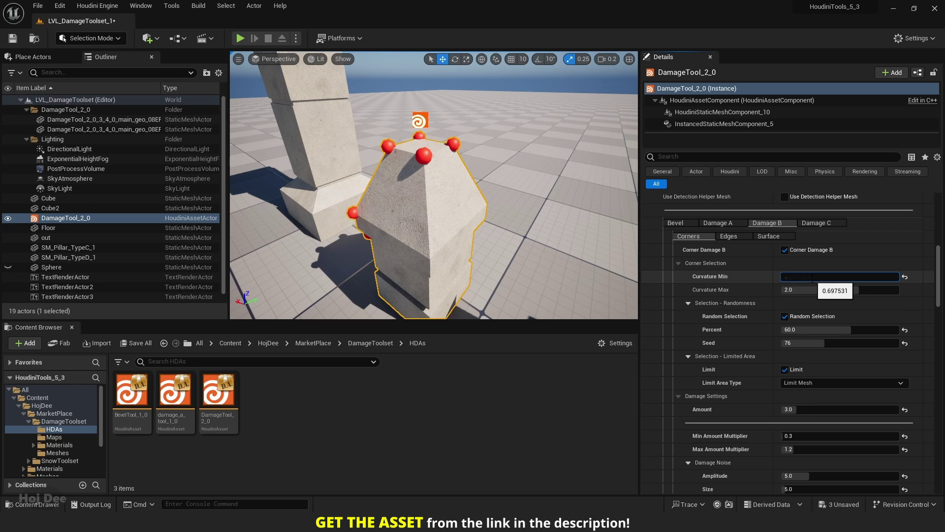
key("Return")
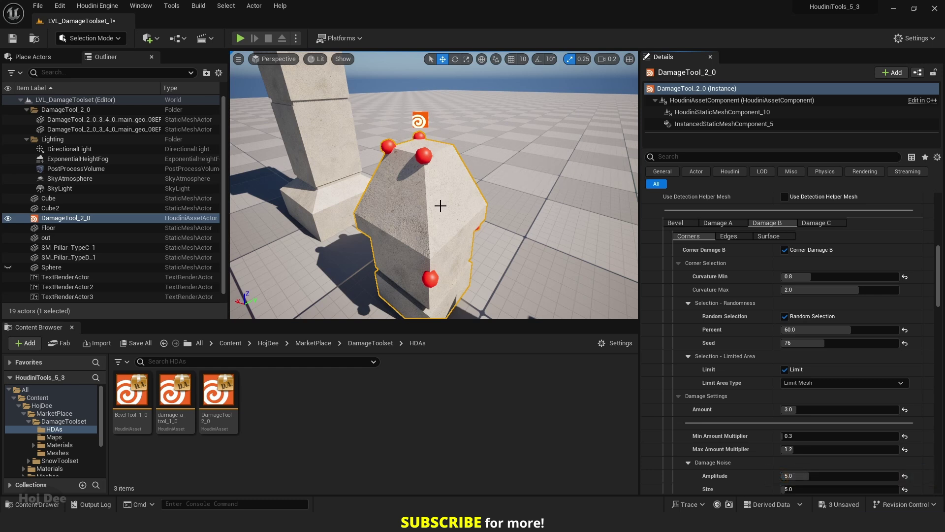
right_click_drag(413, 216, 437, 200)
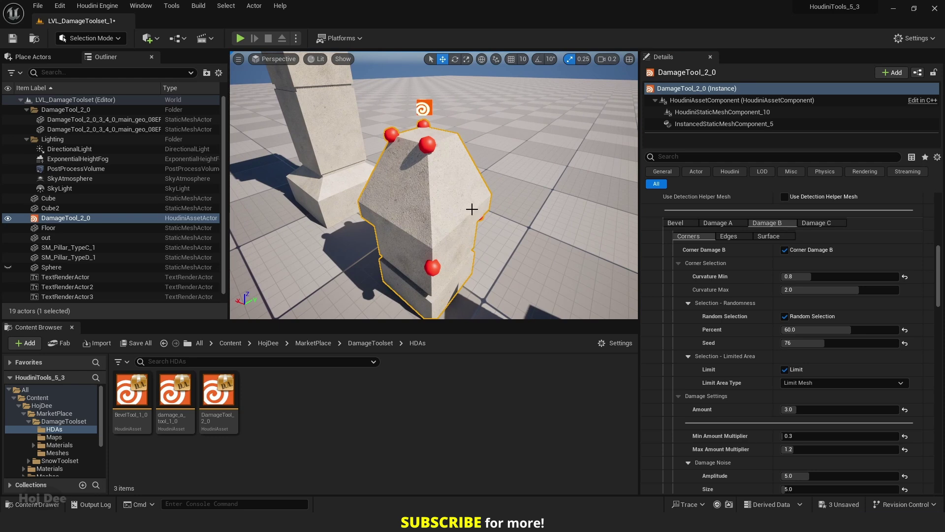
Turn off the Debug display of DamageTool_2_0 and hide the original SM_Pillar_TypeD_1 mesh
scroll(751, 288, "up", 5)
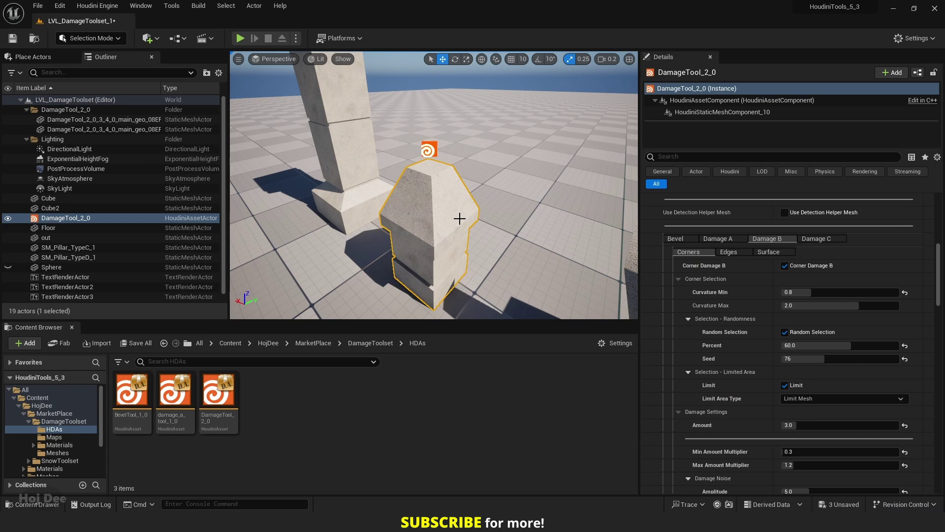
left_click(8, 257)
right_click_drag(429, 197, 458, 196)
left_click_drag(325, 202, 305, 202, "alt")
Disable Random Selection for Corner Damage B and inspect the damaged corners up close
right_click_drag(433, 185, 359, 180)
scroll(433, 185, "up", 1)
left_click_drag(356, 182, 367, 181, "alt")
left_click(785, 332)
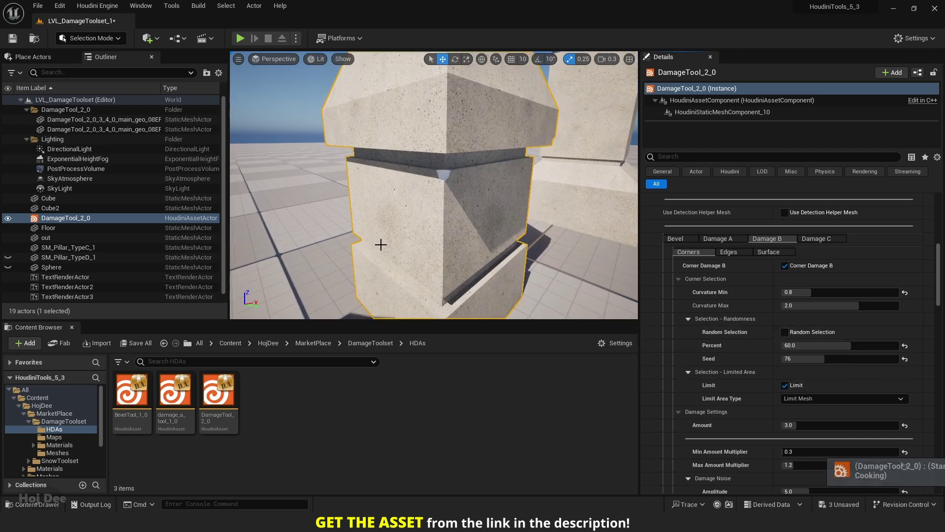
mouse_move(429, 216)
right_mouse_down()
mouse_move(438, 236)
mouse_move(473, 246)
mouse_move(497, 221)
mouse_move(473, 212)
mouse_move(429, 216)
right_mouse_up()
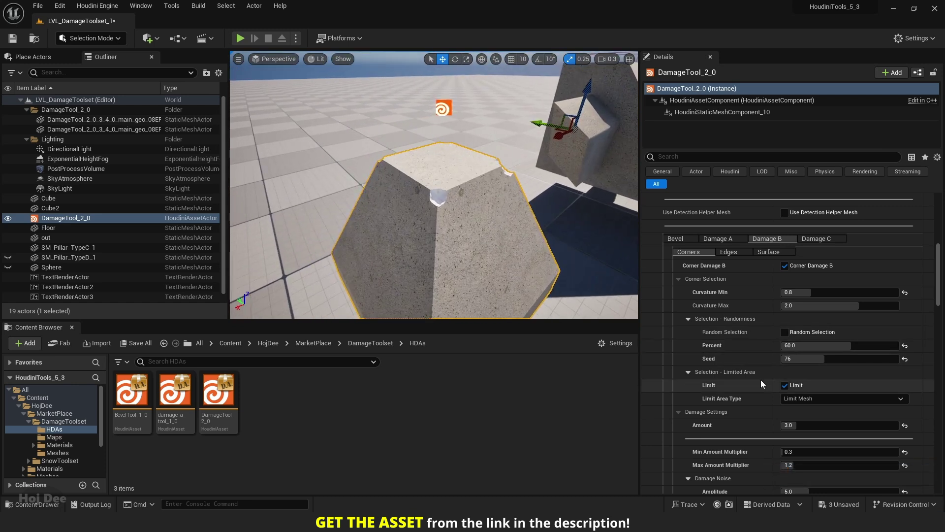
Review the Damage B corner settings and open the Damage A corner settings
scroll(763, 400, "down", 5)
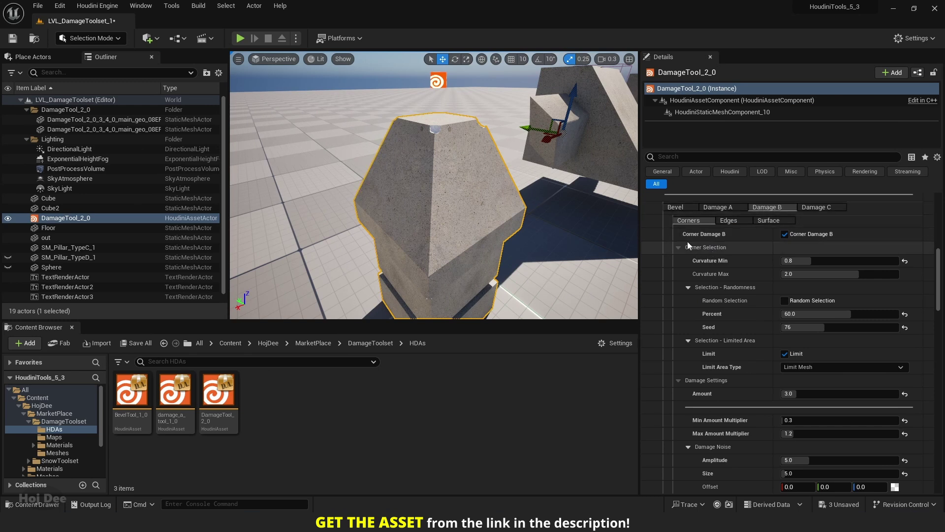
left_click(723, 208)
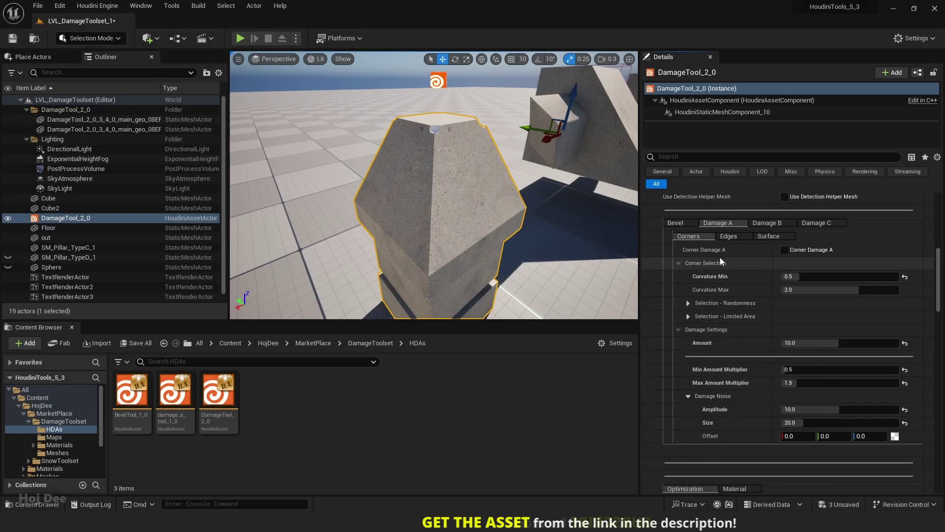
scroll(720, 257, "up", 3)
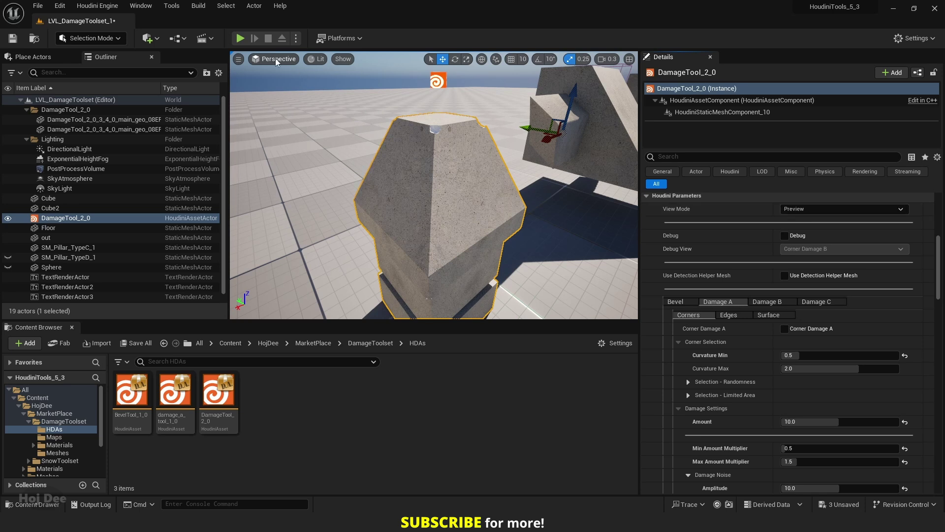
Display the viewport in Wireframe and set the Houdini View Mode to Detail View 1
left_click(315, 59)
left_click(325, 100)
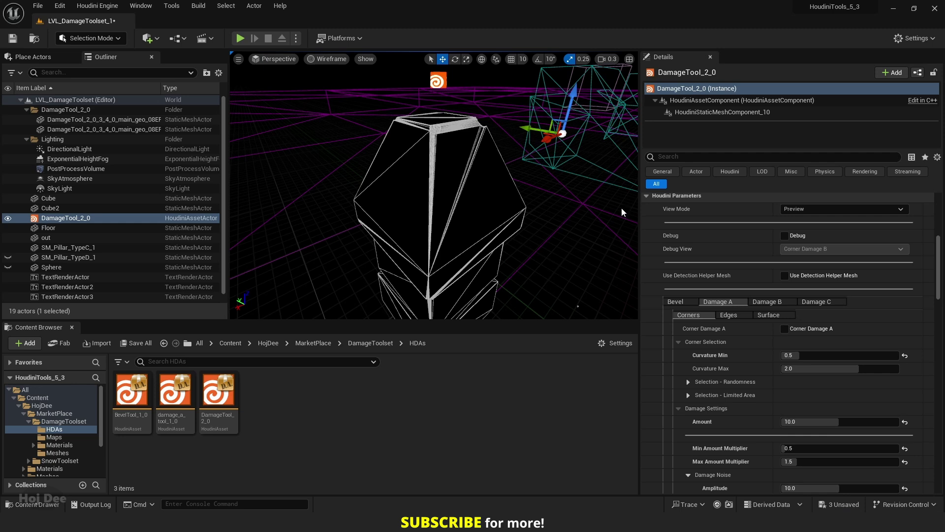
left_click(802, 209)
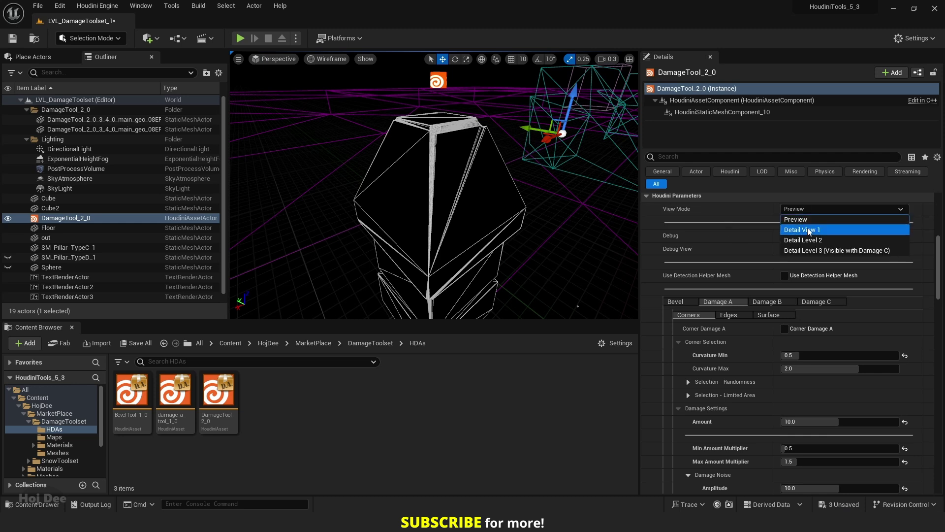
left_click(812, 231)
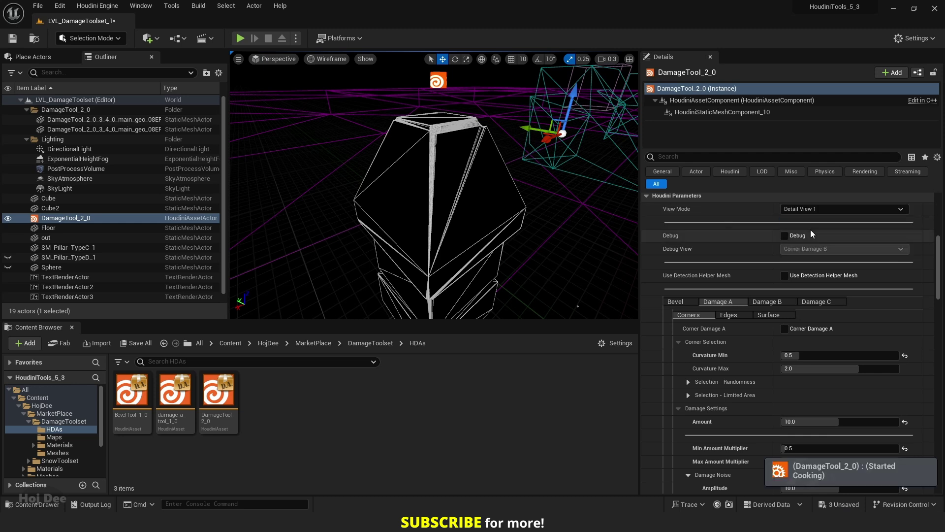
right_click_drag(457, 158, 546, 153)
left_click_drag(547, 152, 435, 175, "alt")
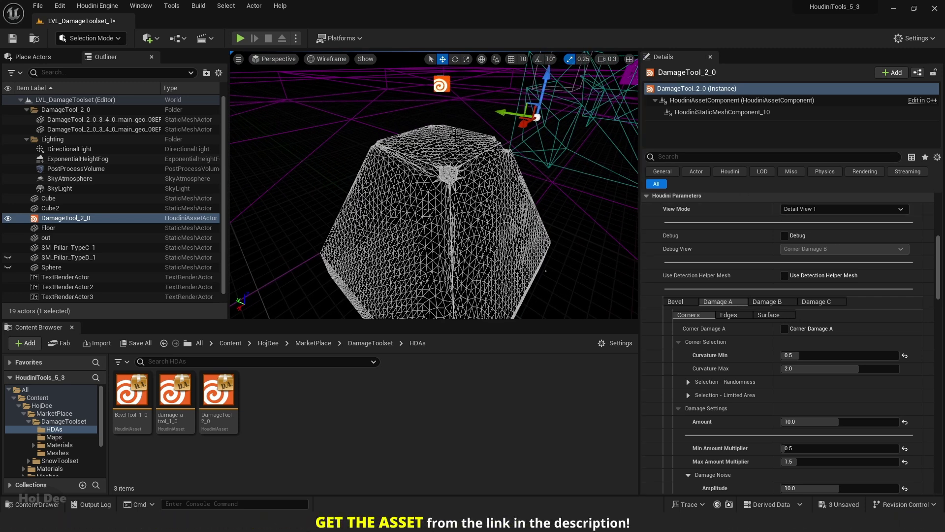
Return the viewport to Lit shading and inspect the pillar's chipped top corner
left_click(323, 59)
left_click(340, 84)
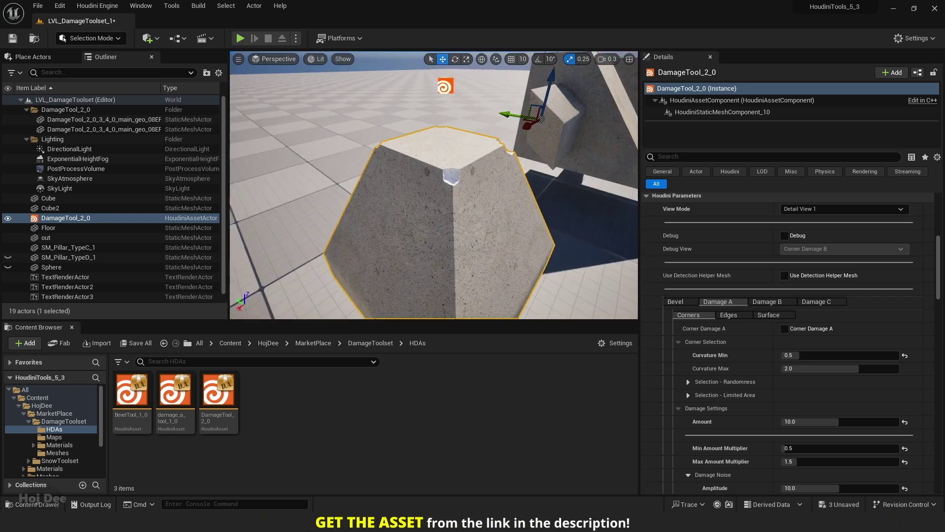
mouse_move(470, 194)
left_mouse_down("alt")
mouse_move(397, 206)
mouse_move(468, 192)
mouse_move(473, 178)
left_mouse_up("alt")
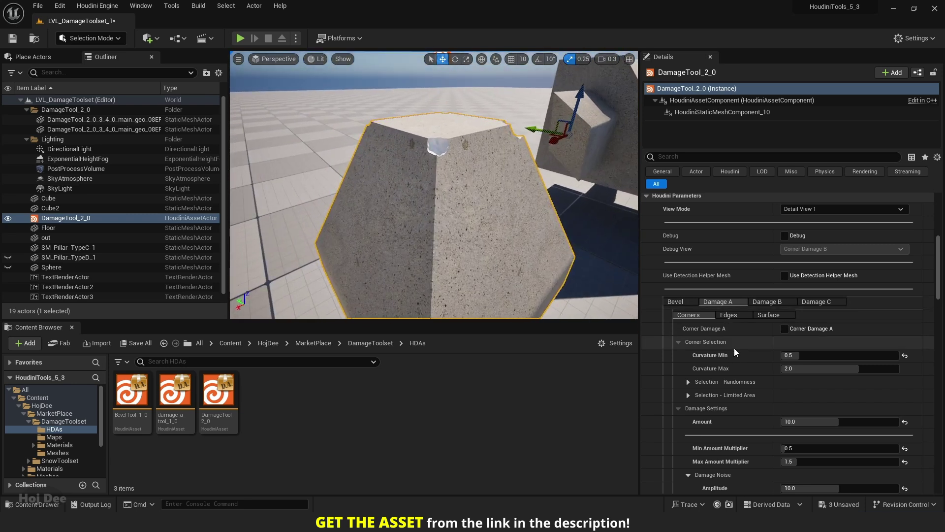
Display the viewport in Wireframe and set Triangle Percent To Keep to 50 in the Optimization settings
scroll(734, 350, "down", 5)
scroll(734, 350, "down", 6)
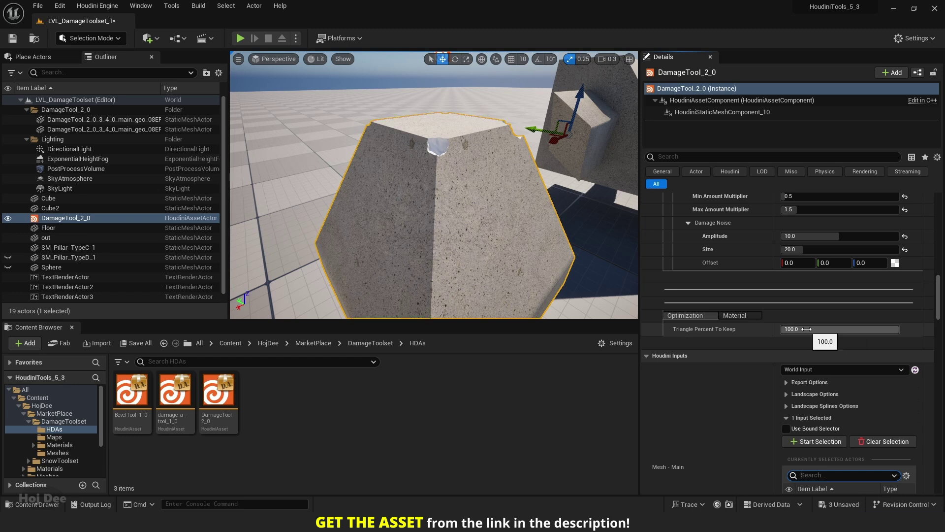
left_click(317, 59)
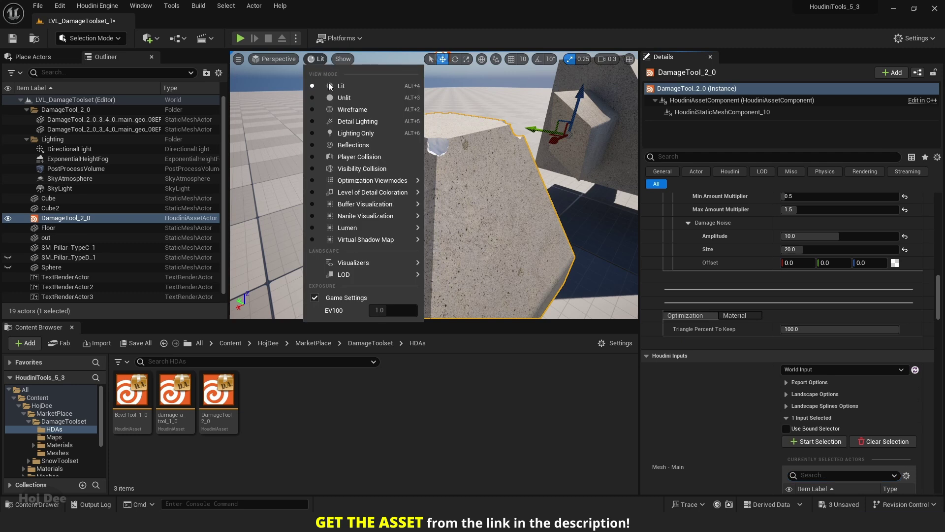
left_click(345, 112)
left_click(808, 329)
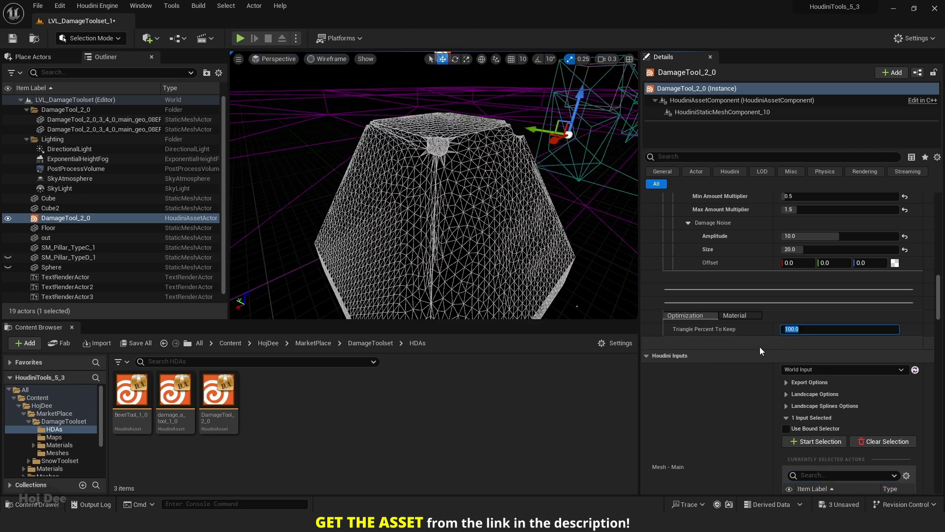
type("50")
key("Return")
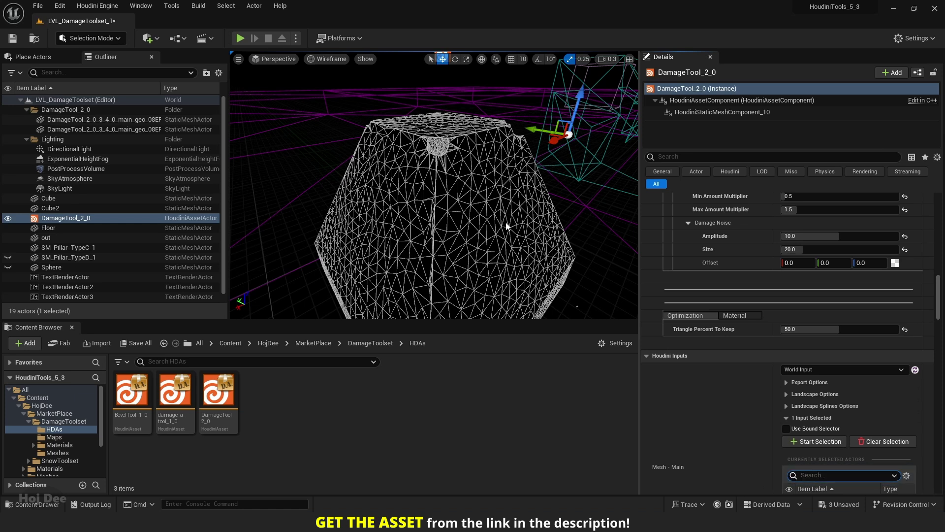
Restore Triangle Percent To Keep to 100
left_click(792, 329)
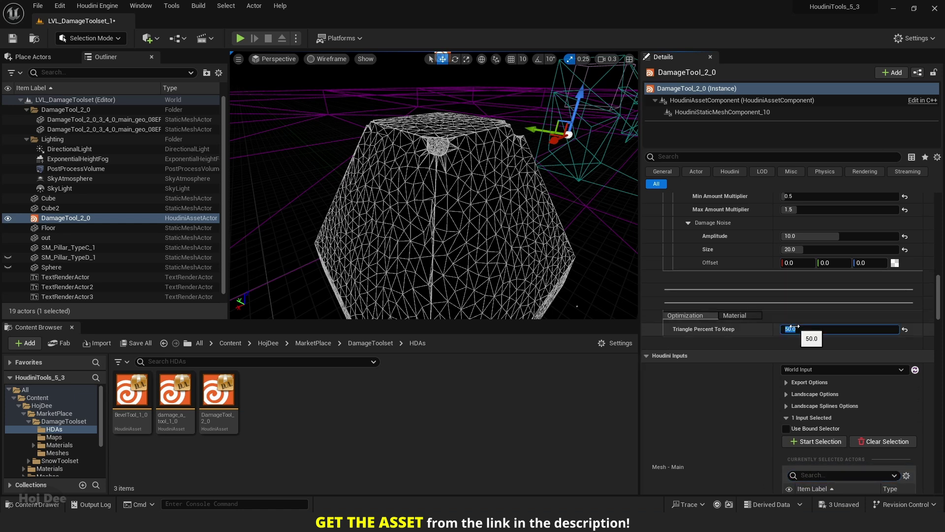
type("100")
key("Return")
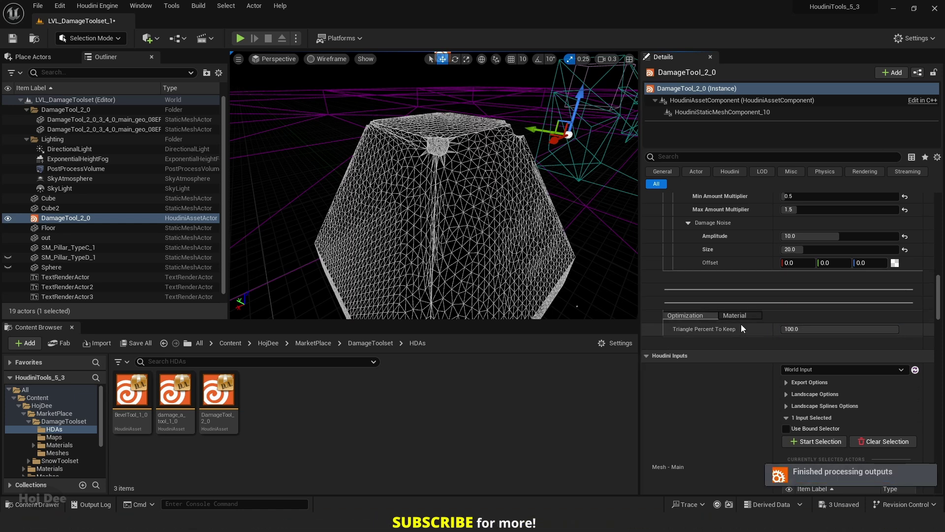
Open the Material settings of DamageTool_2_0 and toggle its Unwrap option
left_click(737, 316)
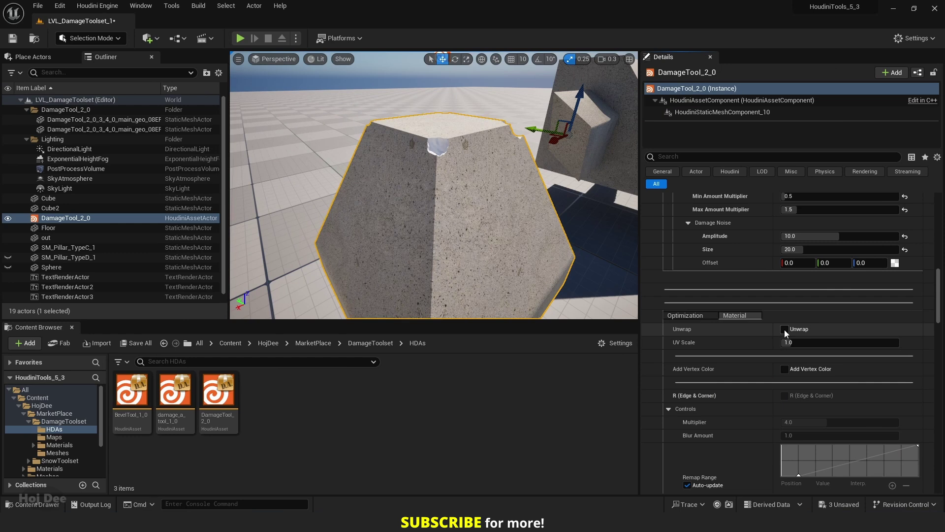
left_click(784, 329)
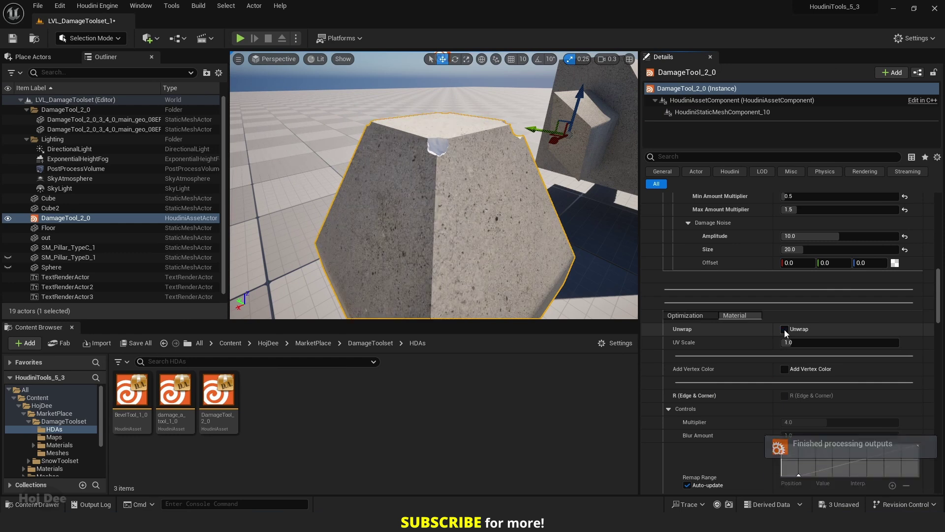
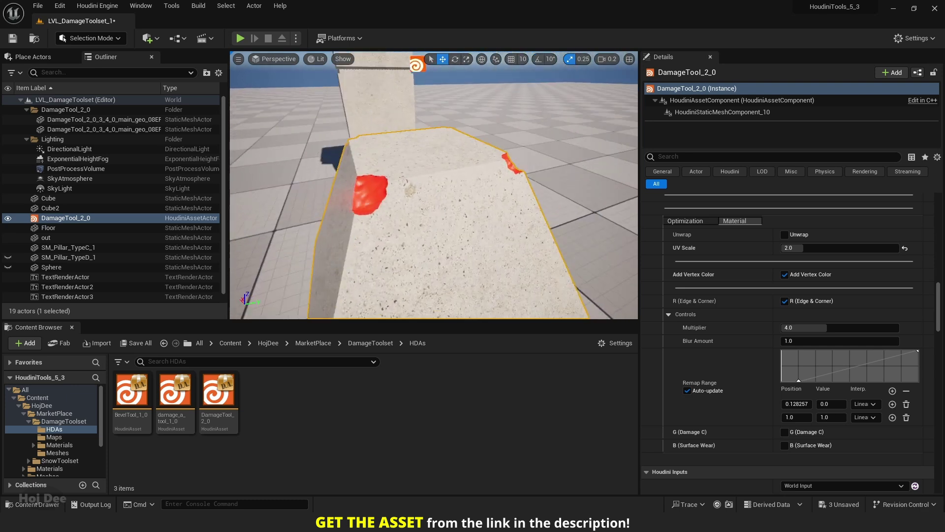
Assign the M_VertexColor_1 material from the DamageToolset Materials folder to the DamageTool_2_0 pillar
left_click_drag(451, 185, 451, 222, "alt")
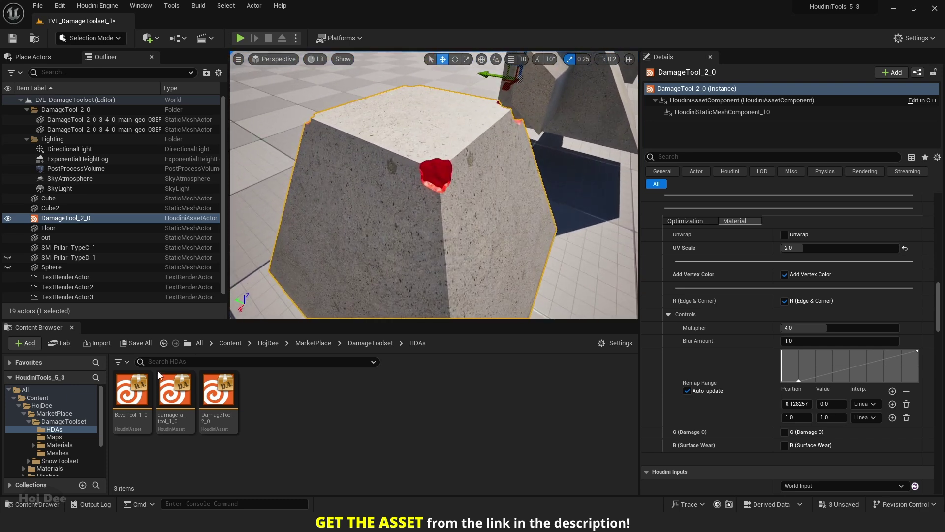
left_click(59, 445)
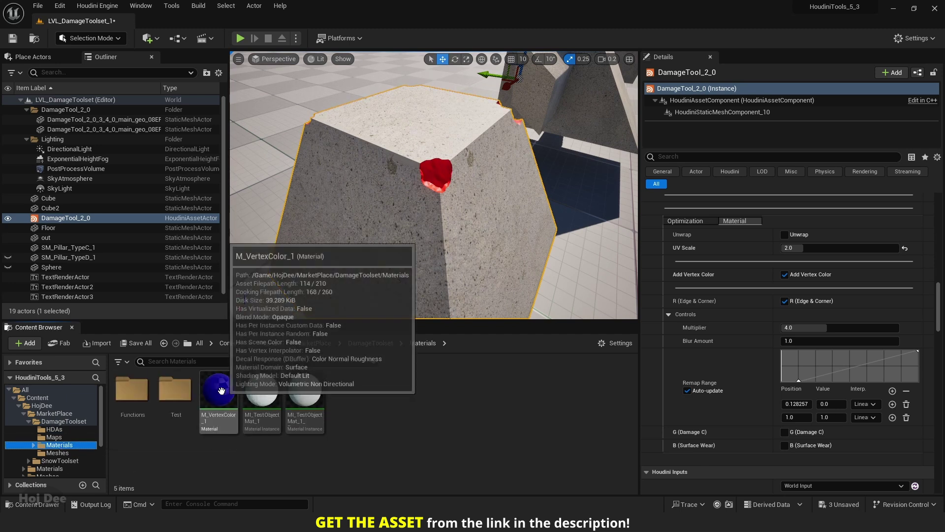
mouse_move(222, 428)
left_mouse_down()
mouse_move(347, 244)
mouse_move(391, 204)
left_mouse_up()
Set the Multiplier of the R (Edge & Corner) vertex color to 2.0
right_click_drag(391, 192, 398, 151)
right_click_drag(386, 201, 383, 204)
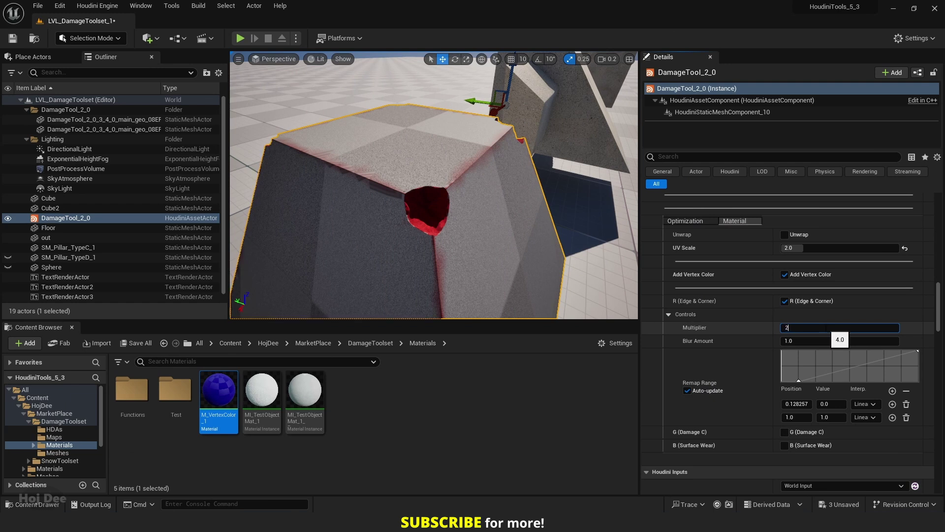
key("Return")
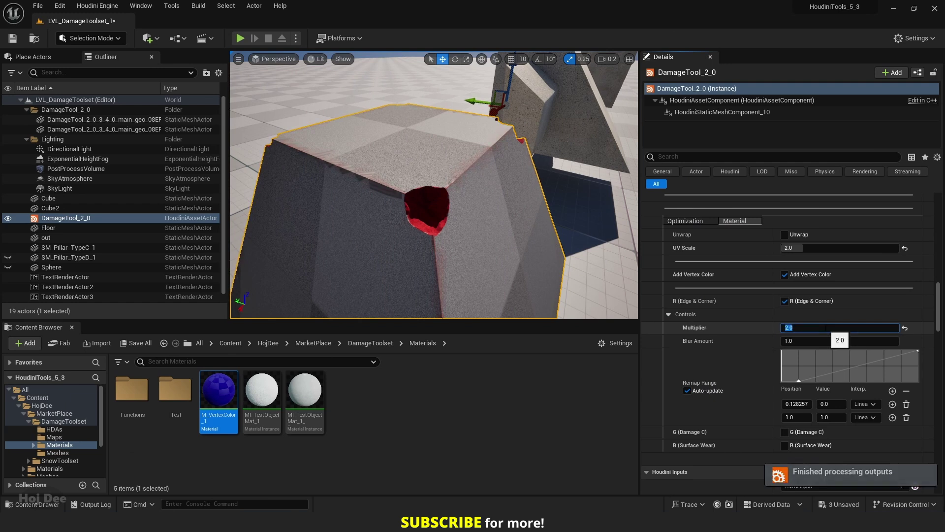
Try a Multiplier of 4.0 for the R (Edge & Corner) vertex color and raise it to 8.0
type("4")
key("Return")
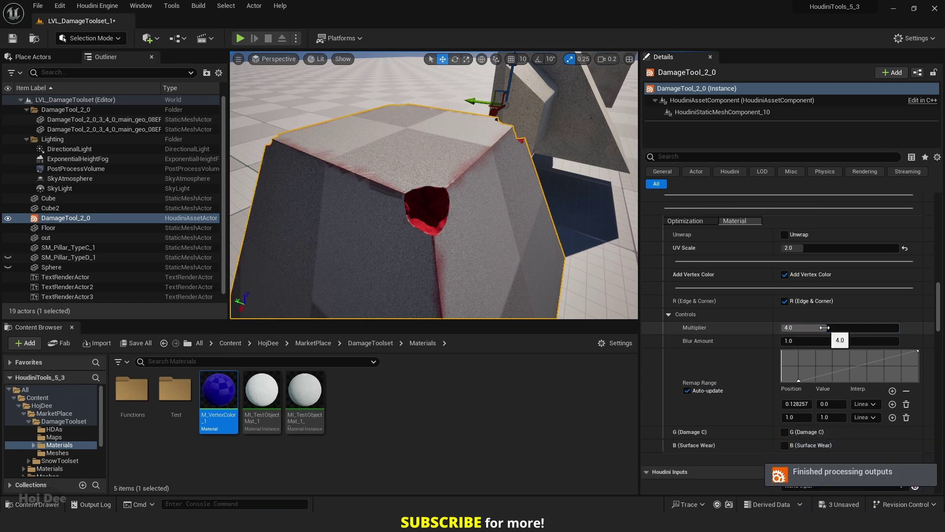
type("8")
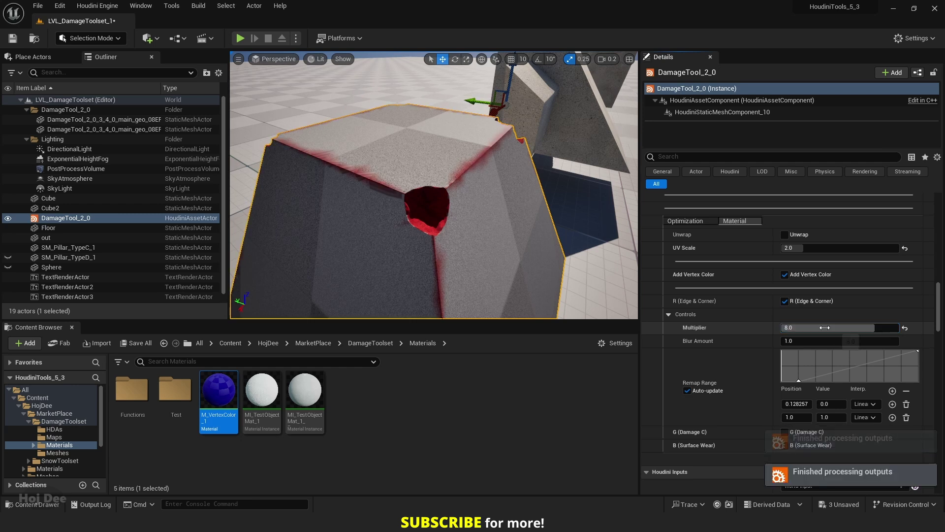
key("Return")
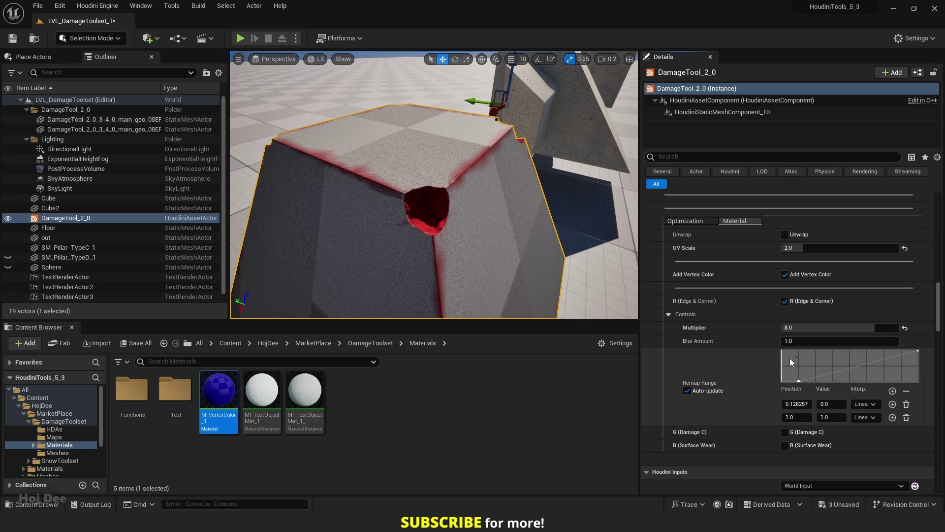
Try R (Edge & Corner) Blur Amount values of 0.0 and 2.0 and restore it to 1.0
left_click(800, 340)
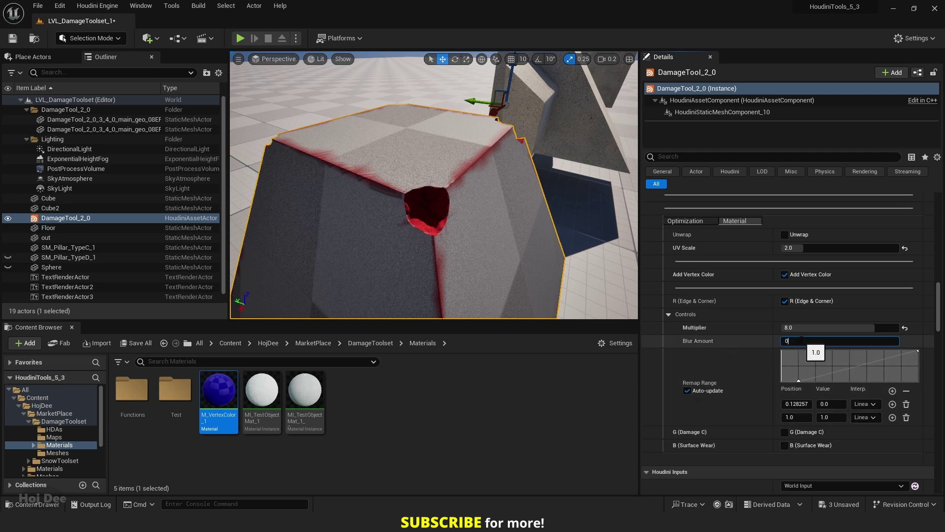
key("Return")
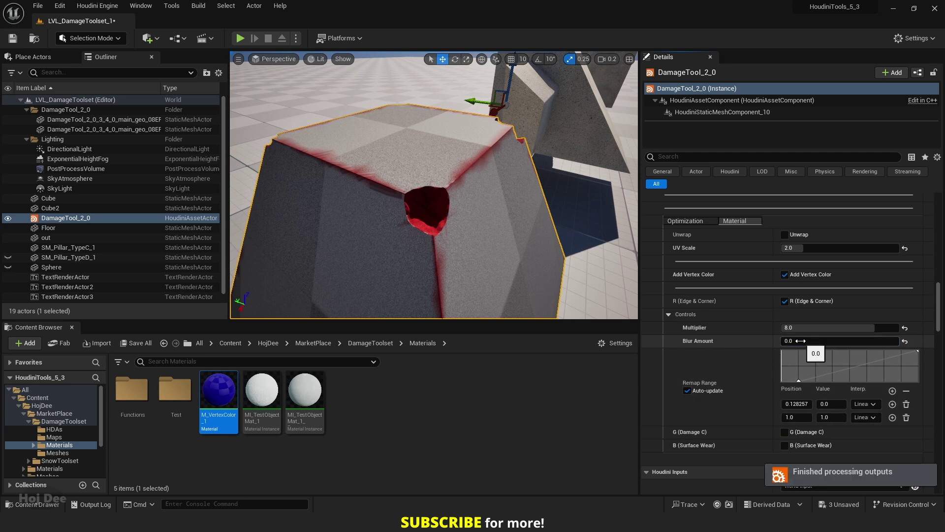
type("2")
key("Return")
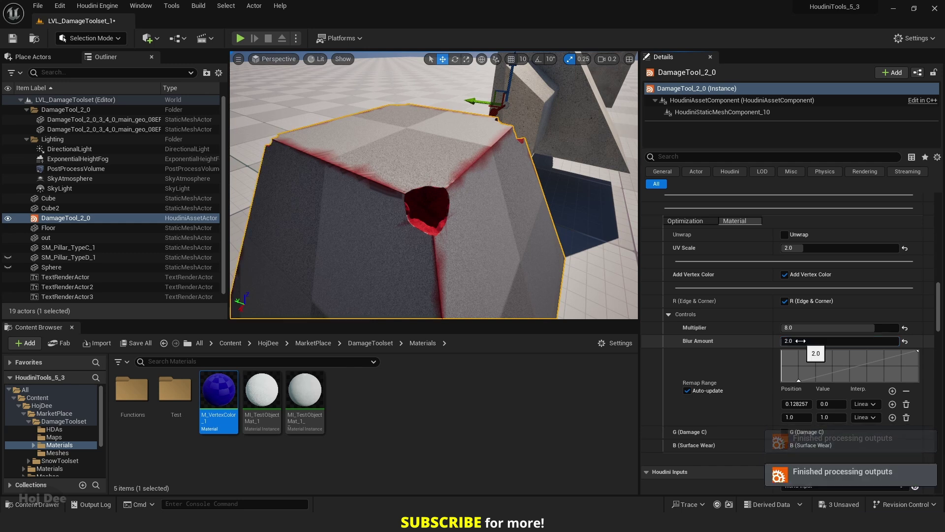
type("1")
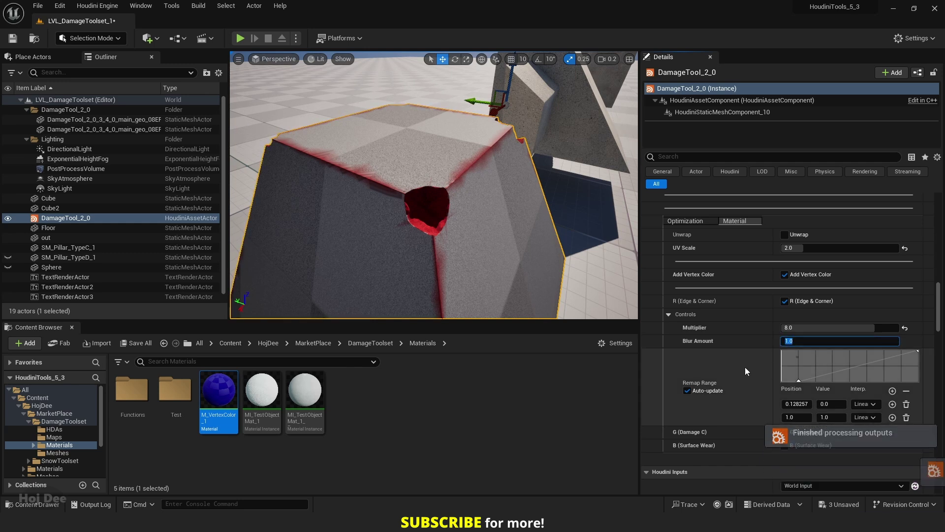
key("Return")
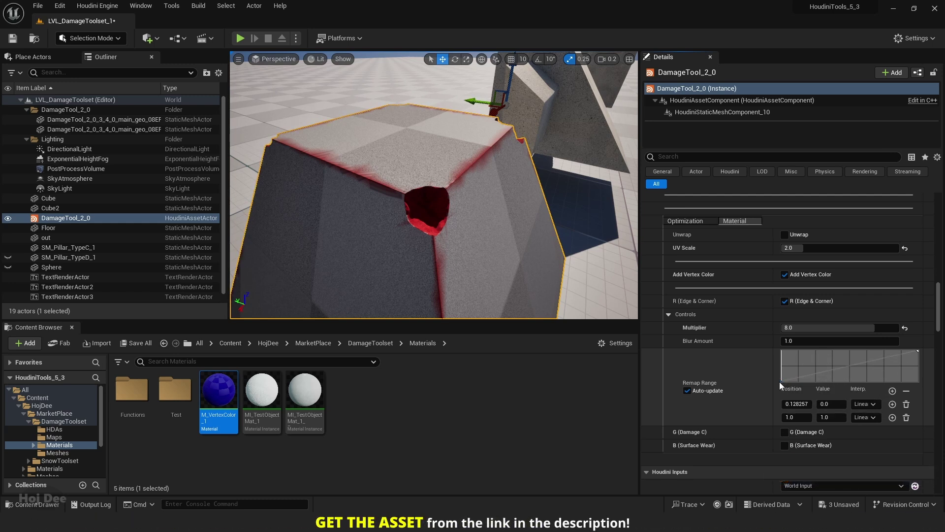
Move the Remap Range curve's start point to position about 0.17 and its end point to about 0.79
left_click_drag(779, 382, 781, 384)
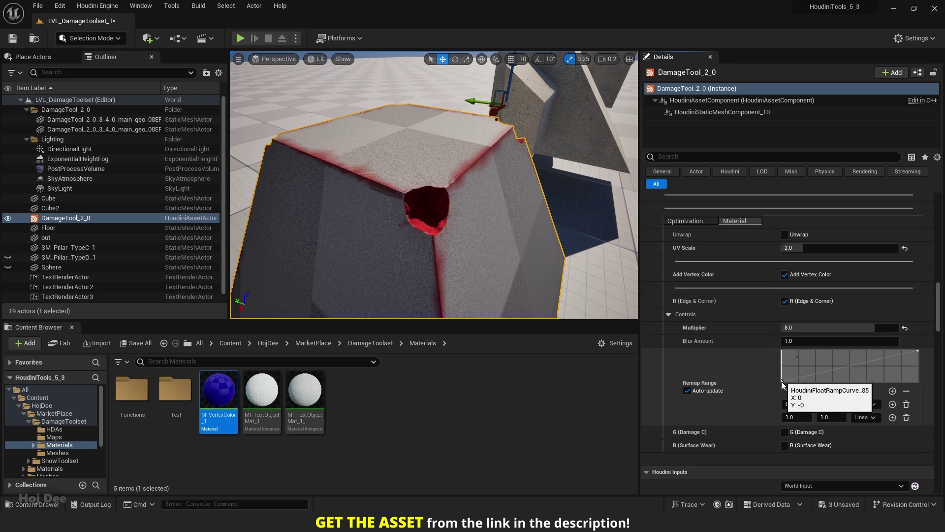
left_click(804, 382)
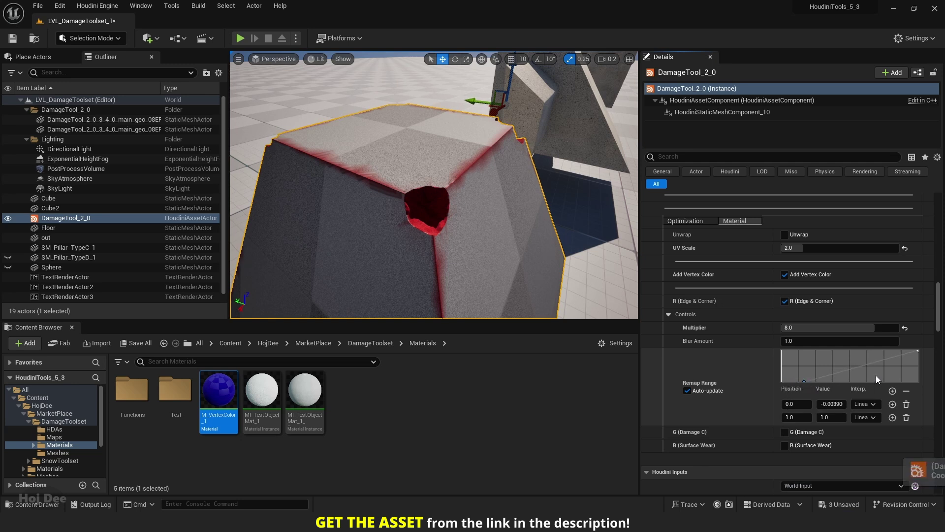
left_click_drag(918, 351, 890, 351)
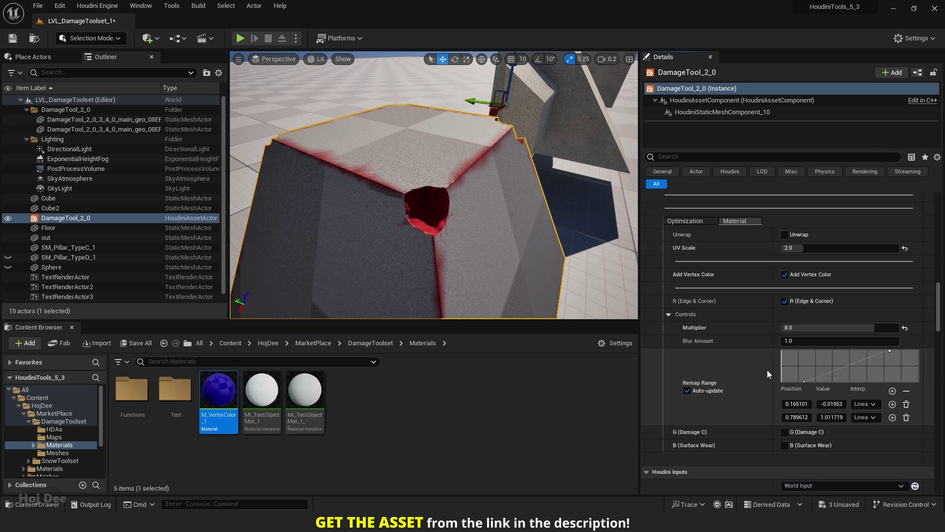
Select the DamageTool_2_0 pillar and bake it to a native actor
scroll(766, 370, "up", 15)
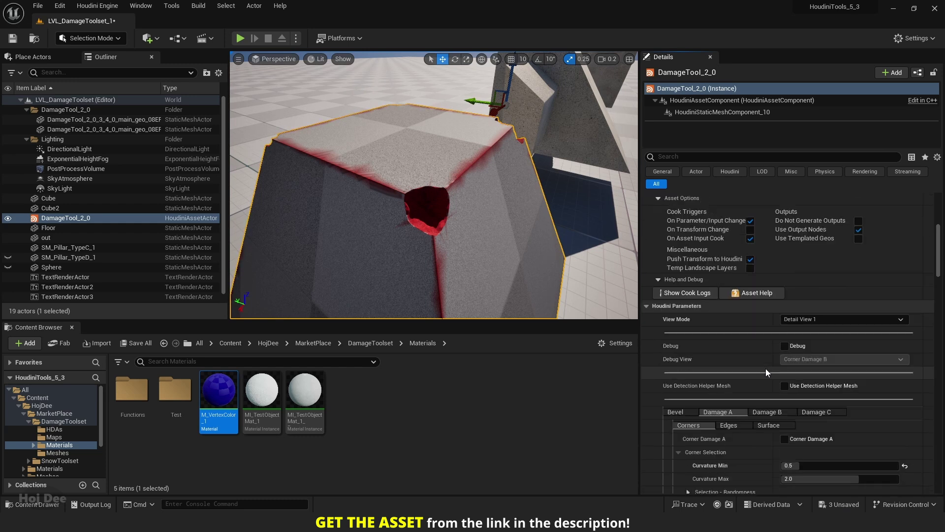
scroll(766, 369, "up", 5)
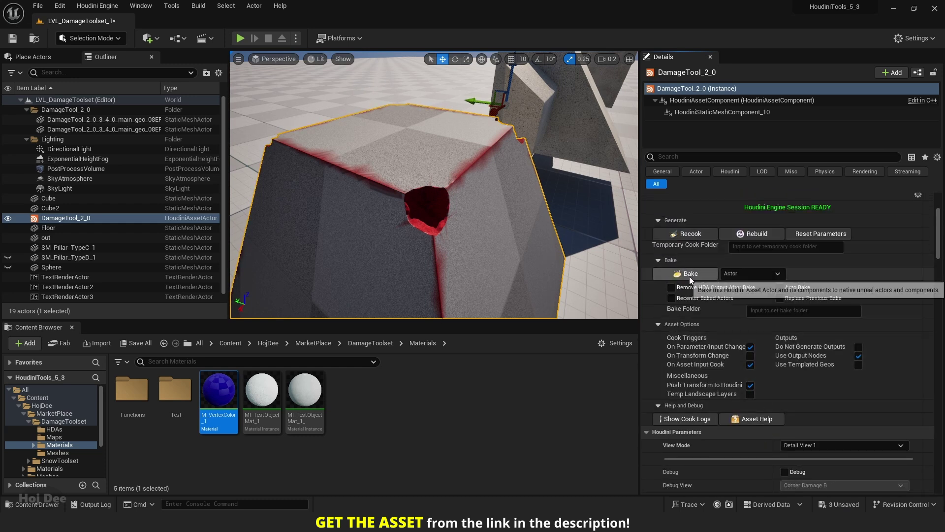
left_click(689, 276)
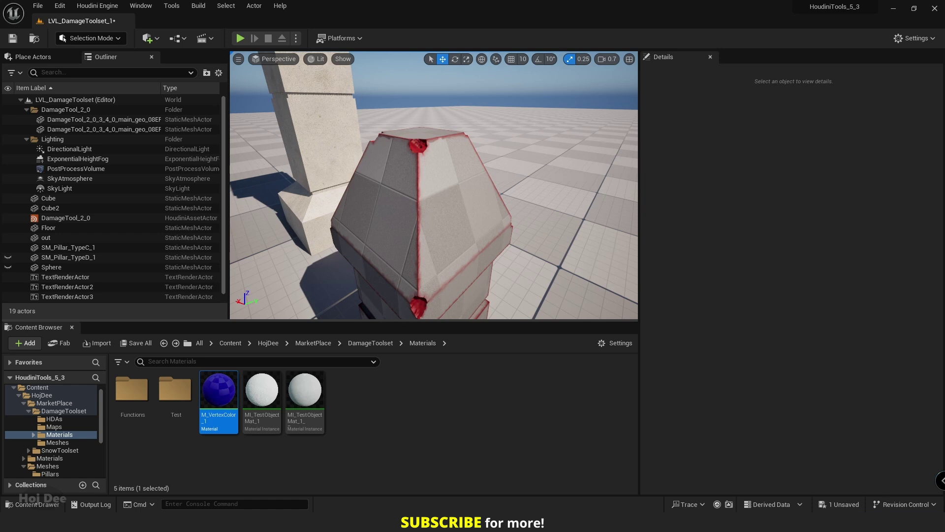
left_click(439, 194)
left_click(727, 351)
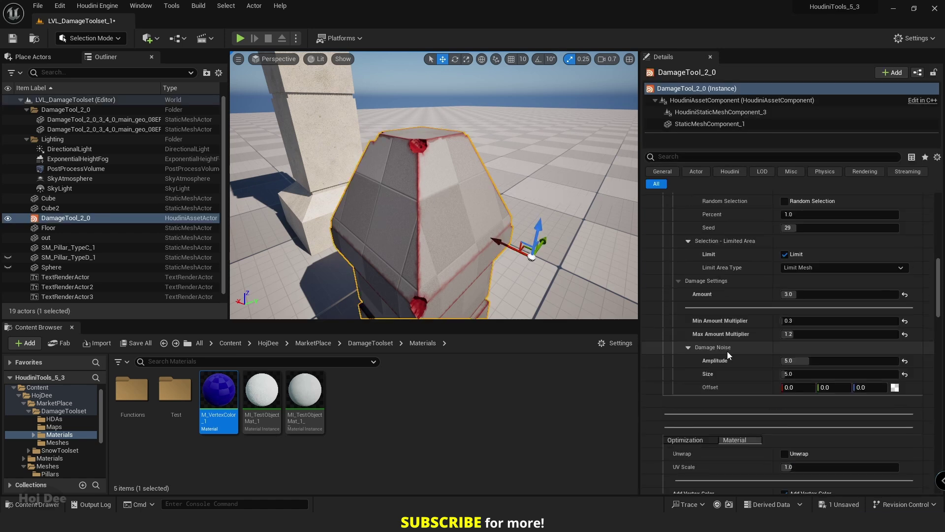
scroll(722, 328, "up", 10)
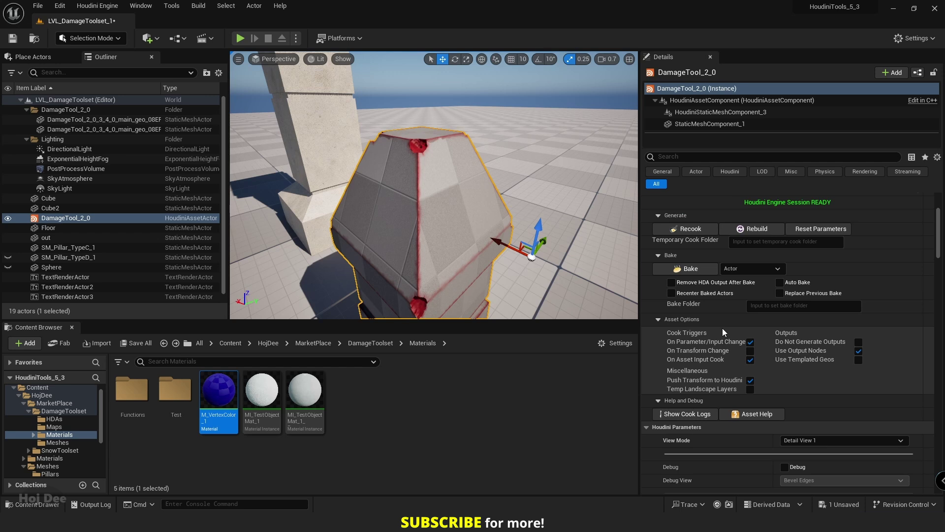
scroll(722, 328, "up", 2)
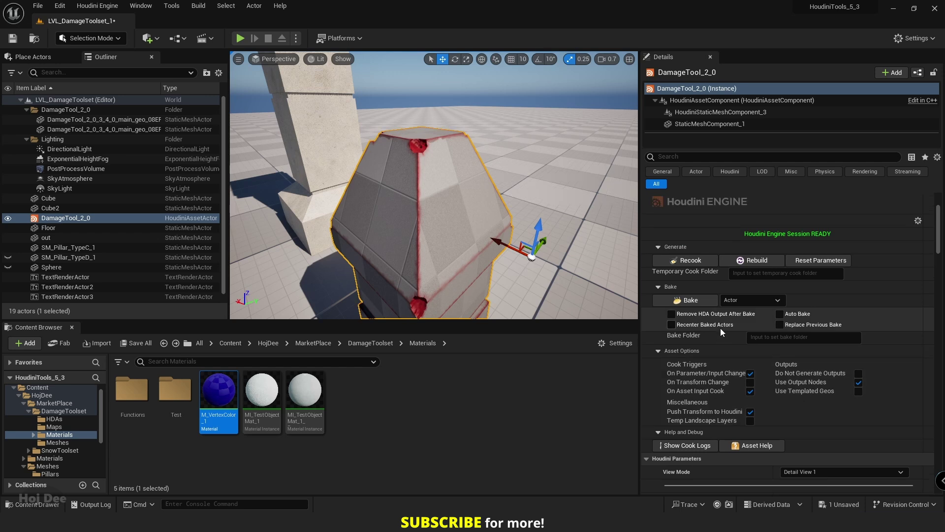
left_click(686, 300)
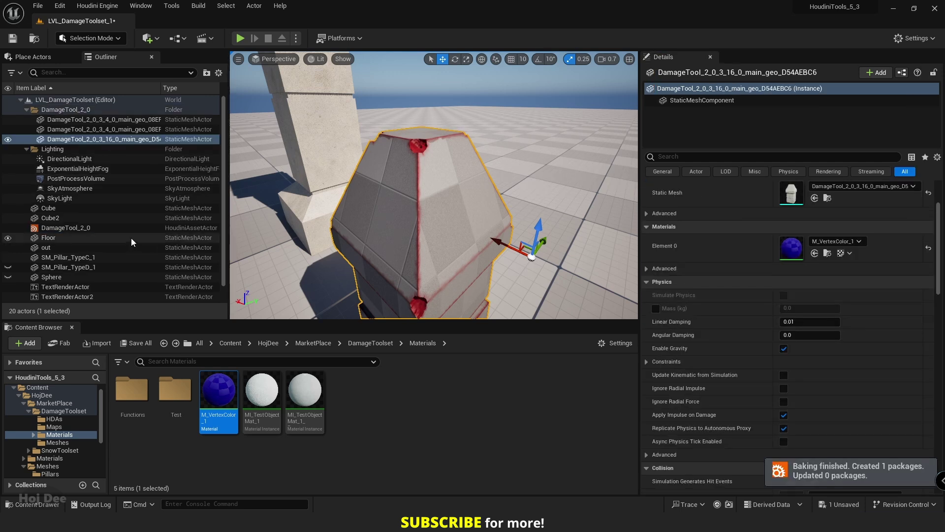
Hide the DamageTool_2_0 Houdini asset in the level and select the baked pillar mesh
left_click(67, 228)
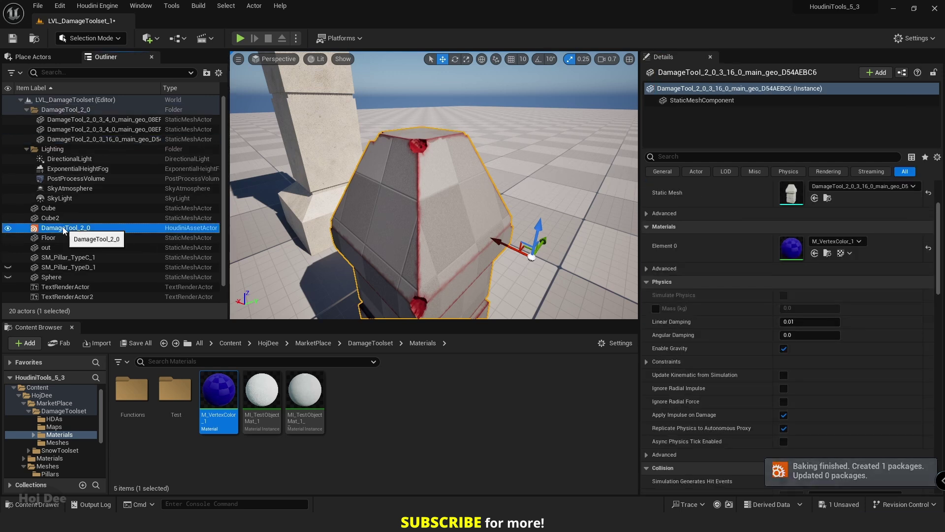
left_click(8, 228)
left_click(98, 139)
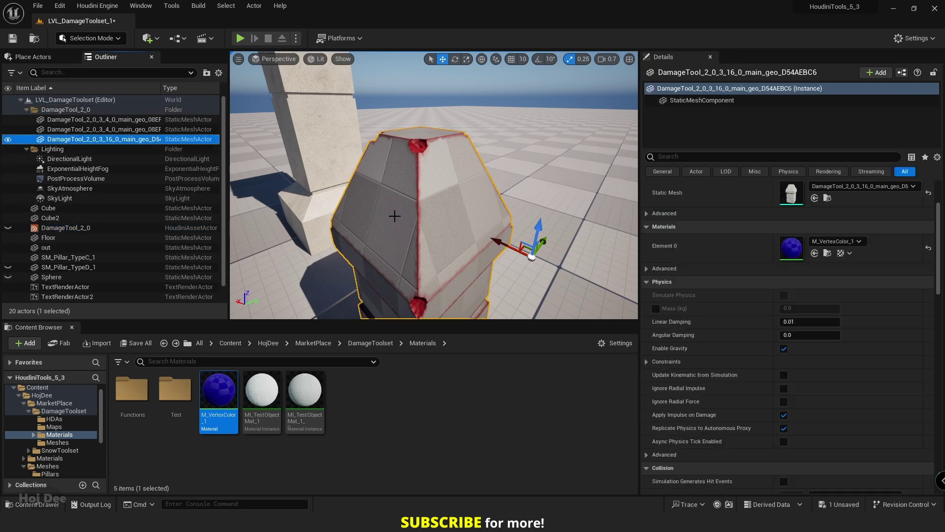
mouse_move(395, 216)
right_mouse_down()
mouse_move(375, 219)
mouse_move(403, 211)
right_mouse_up()
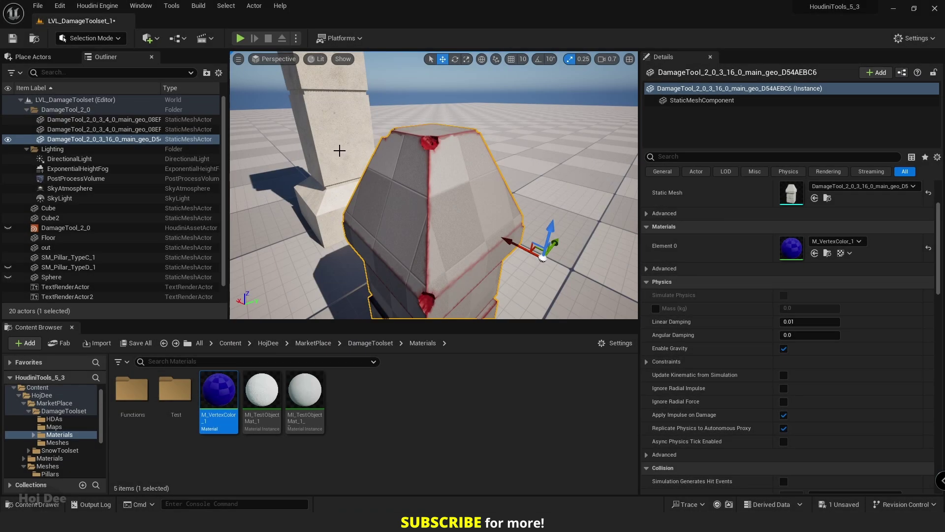
Locate the concrete surface material instance used by SM_Pillar_TypeC_1 and assign it to the baked pillar
left_click(340, 150)
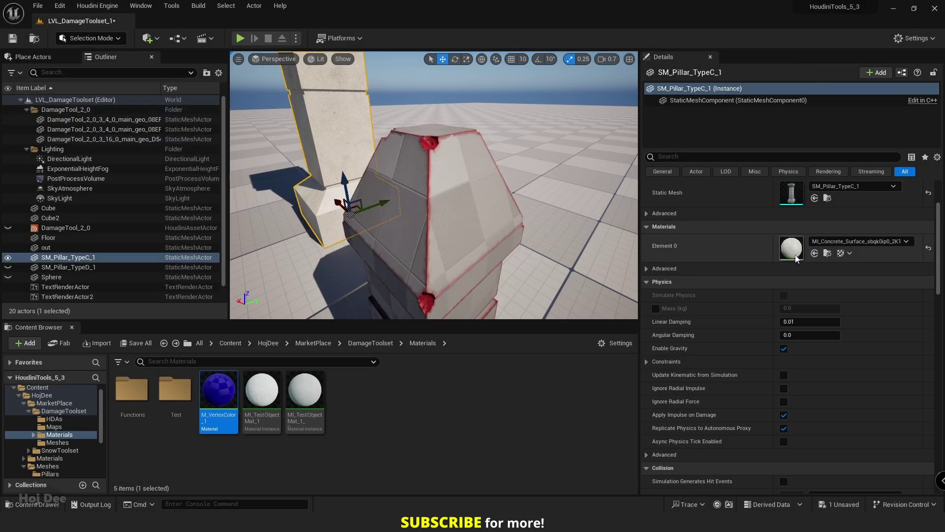
left_click(828, 253)
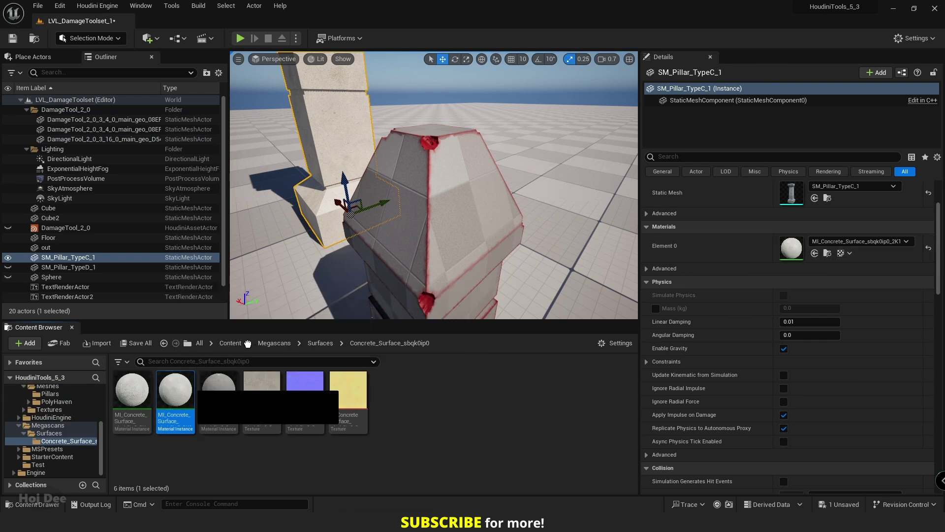
left_click_drag(444, 226, 443, 225)
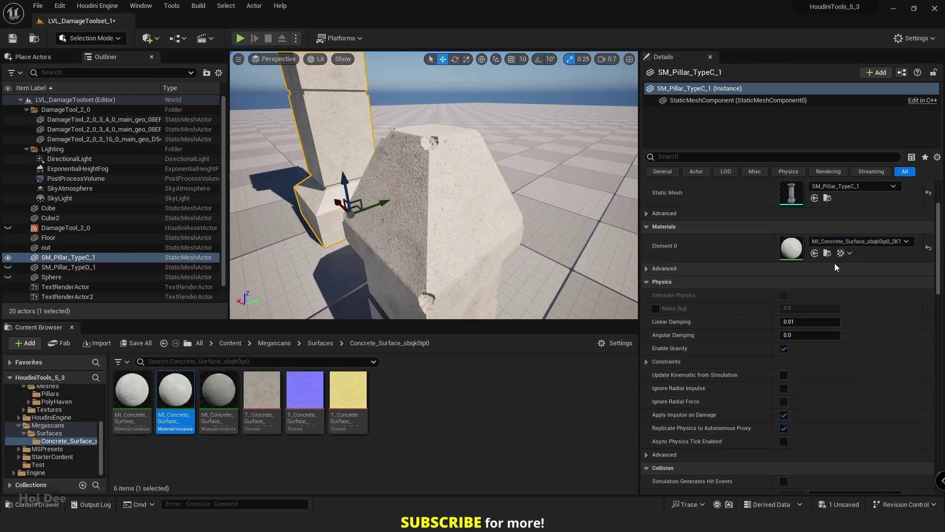
Open the concrete surface material instance for editing, resize its window beside the level view and widen its parameter details
double_click(792, 247)
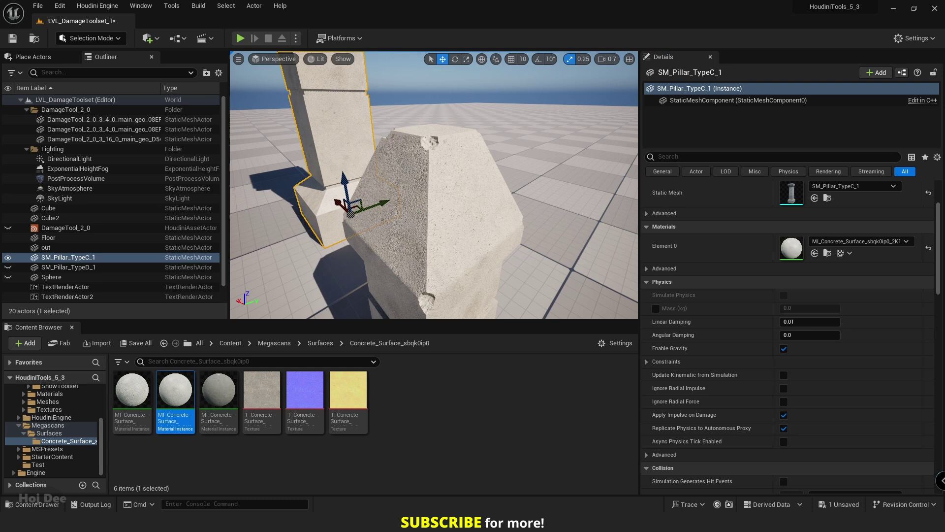
left_click_drag(870, 158, 467, 49)
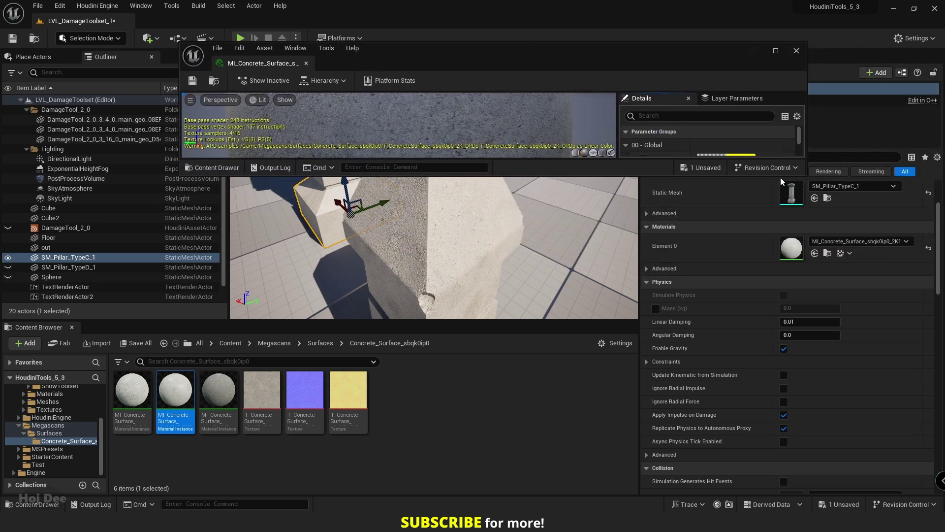
left_click_drag(806, 174, 512, 448)
left_click_drag(384, 50, 734, 54)
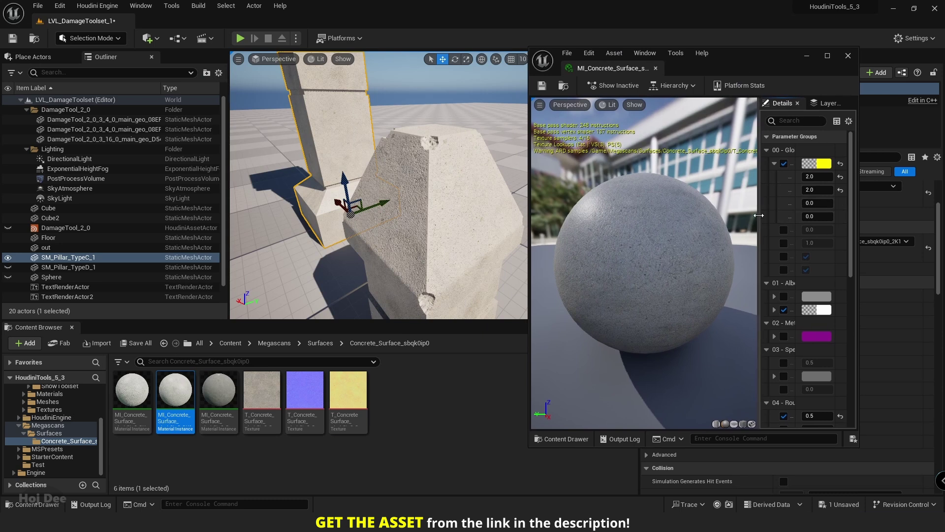
left_click_drag(758, 215, 646, 215)
Open the instance's parent material M_MS_Surface_Material and bring its output node into view in the graph
scroll(709, 387, "down", 15)
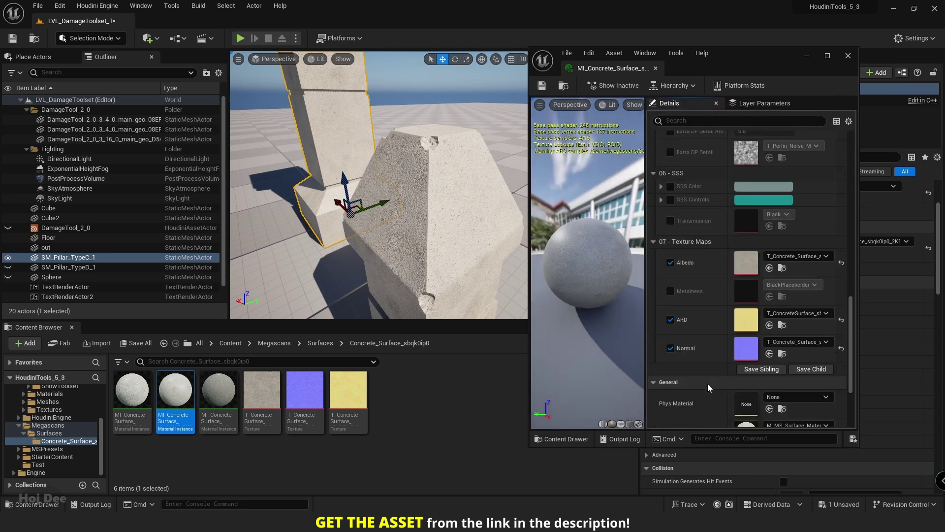
scroll(709, 387, "down", 5)
double_click(740, 336)
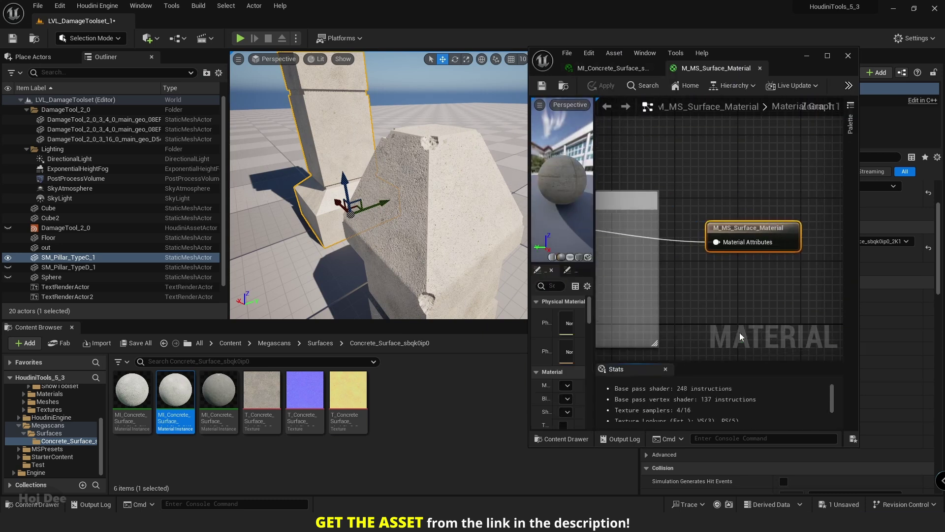
right_click_drag(708, 293, 730, 250)
scroll(730, 249, "down", 6)
scroll(743, 241, "up", 3)
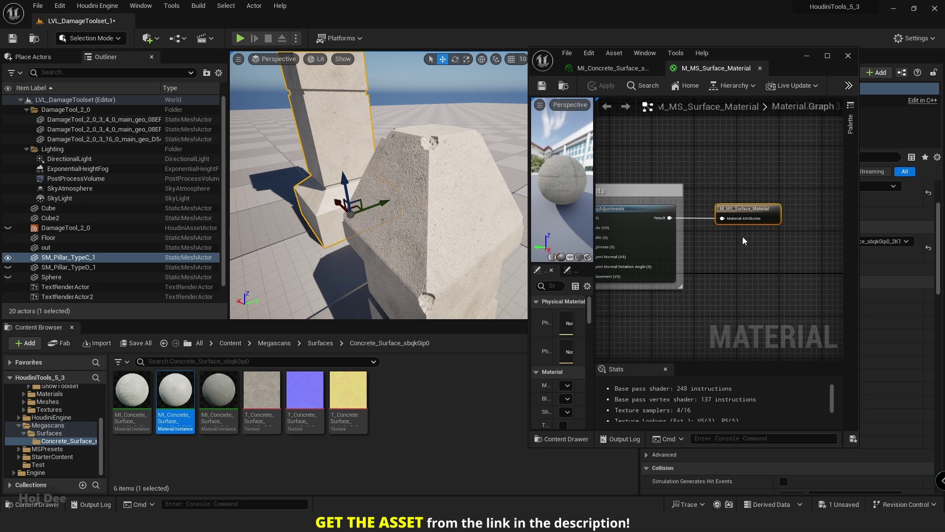
Add the MF_Damage function from the DamageToolset Materials Functions folder to the M_MS_Surface_Material graph below the output node
scroll(59, 417, "up", 5)
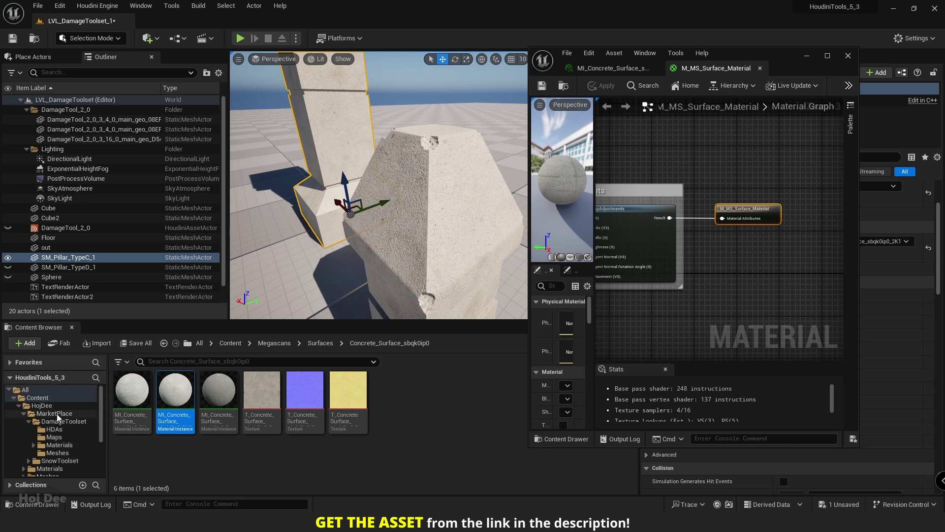
left_click(60, 421)
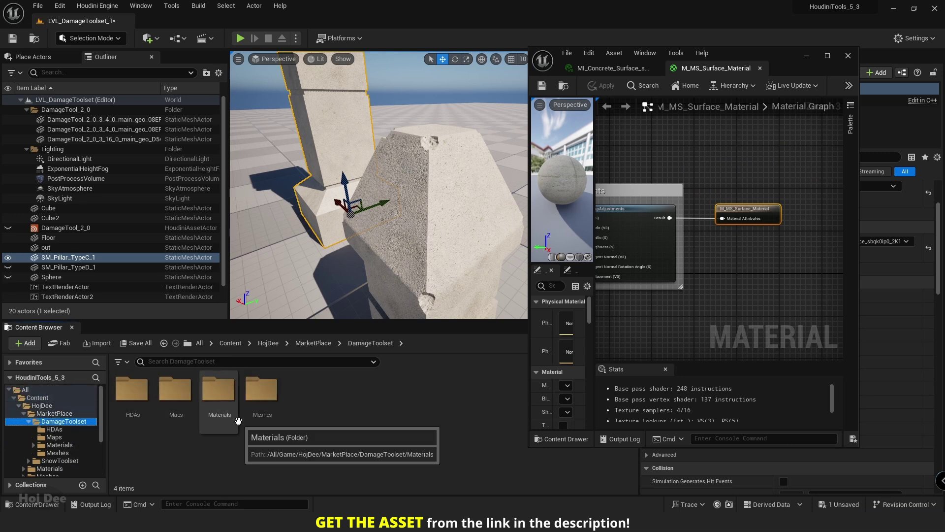
double_click(228, 402)
double_click(132, 390)
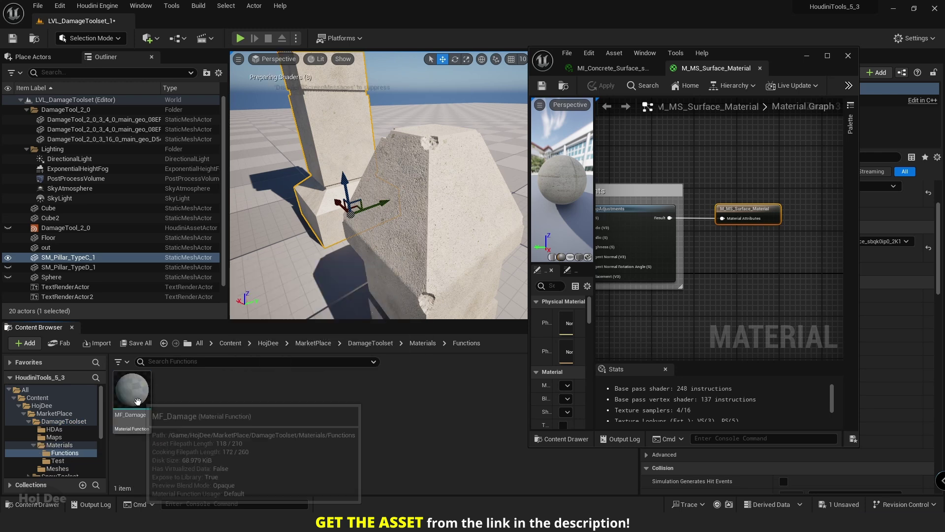
left_click(145, 401)
mouse_move(134, 392)
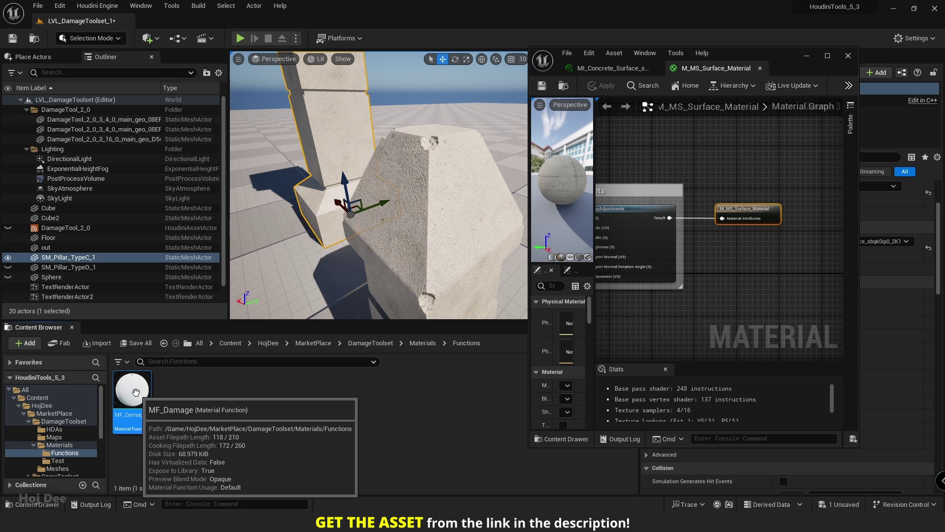
left_click_drag(136, 391, 718, 261)
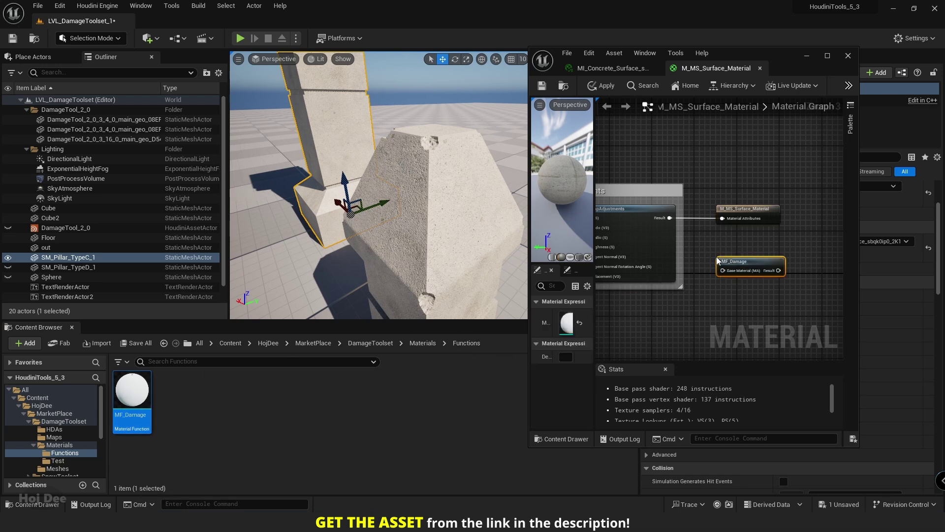
Move the output node of the M_MS_Surface_Material graph further from the adjustments group and delete the MF_Damage node
left_click_drag(737, 213, 799, 212)
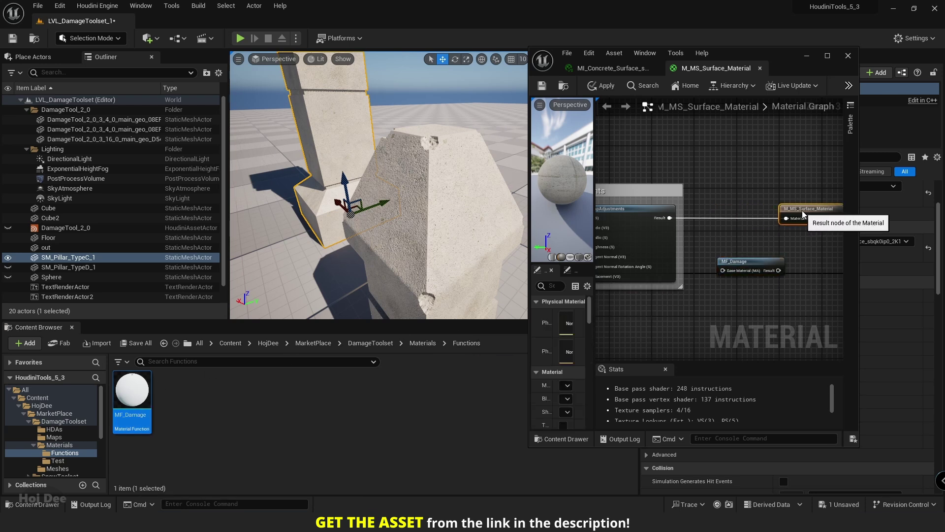
right_click_drag(746, 232, 669, 244)
scroll(670, 244, "up", 2)
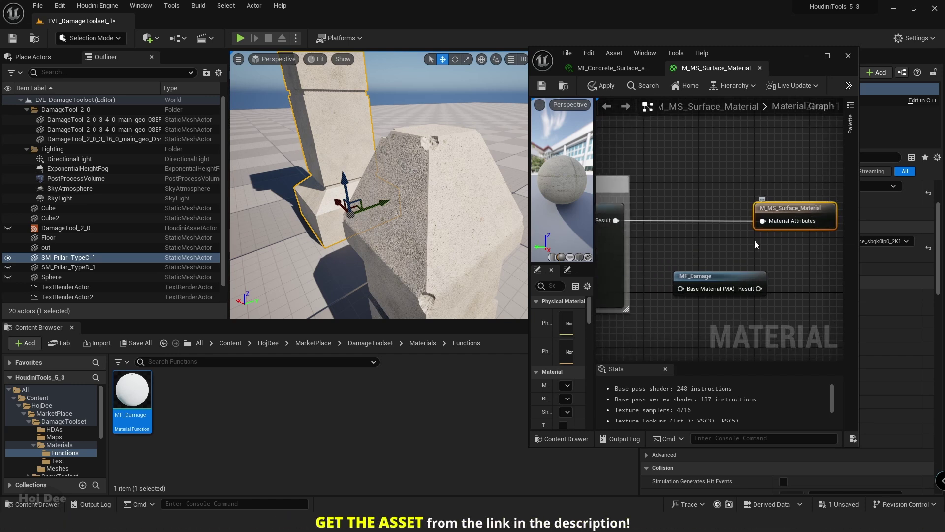
left_click(723, 277)
key("Delete")
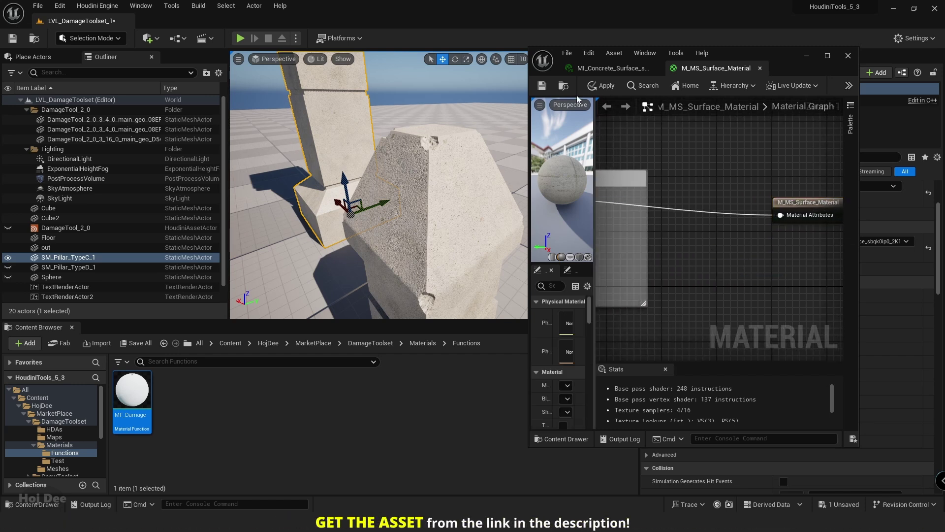
Locate the surface material's folder and open M_MS_Surface_Material_Damage, focusing on the MF_Damage node wired before its output
left_click(563, 86)
double_click(175, 398)
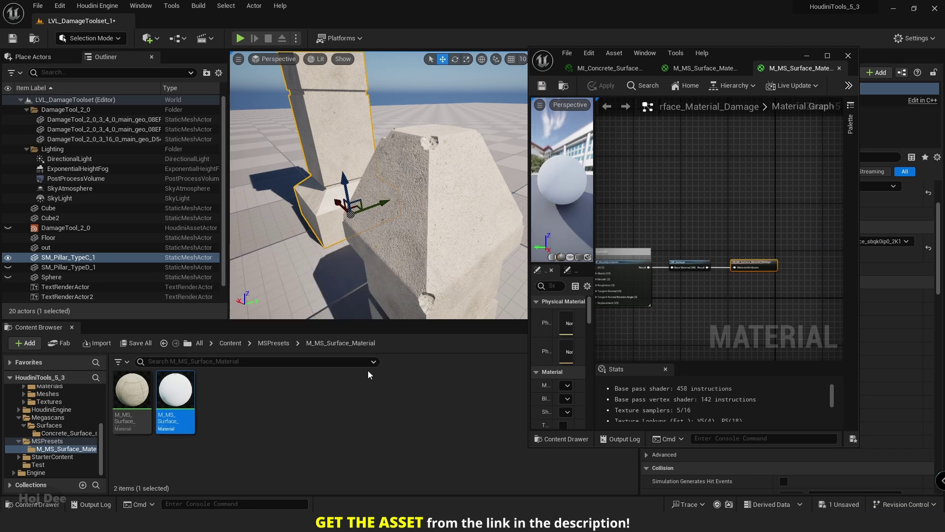
scroll(702, 295, "up", 1)
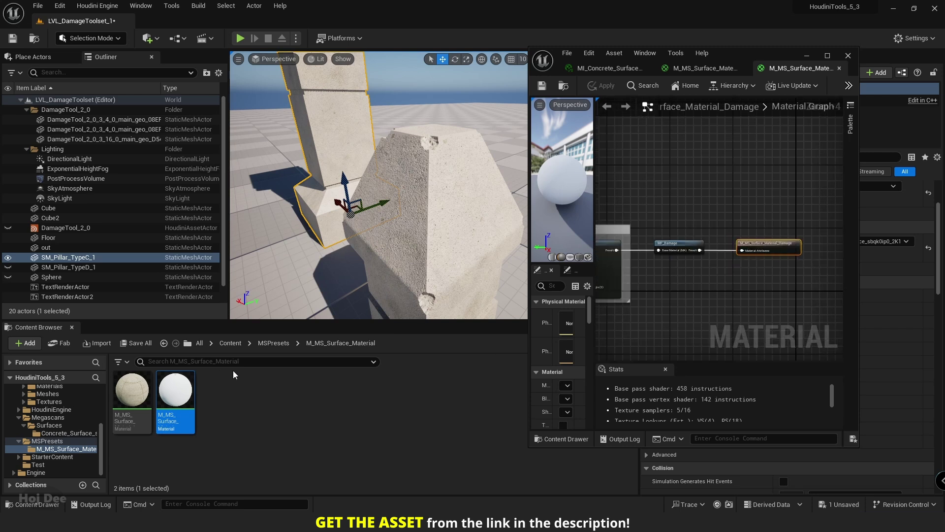
Select the baked pillar, locate its concrete material instance among the assets and open MI_Concrete_Surface_sbqk0ip0_2K_Damage for editing
left_click(437, 215)
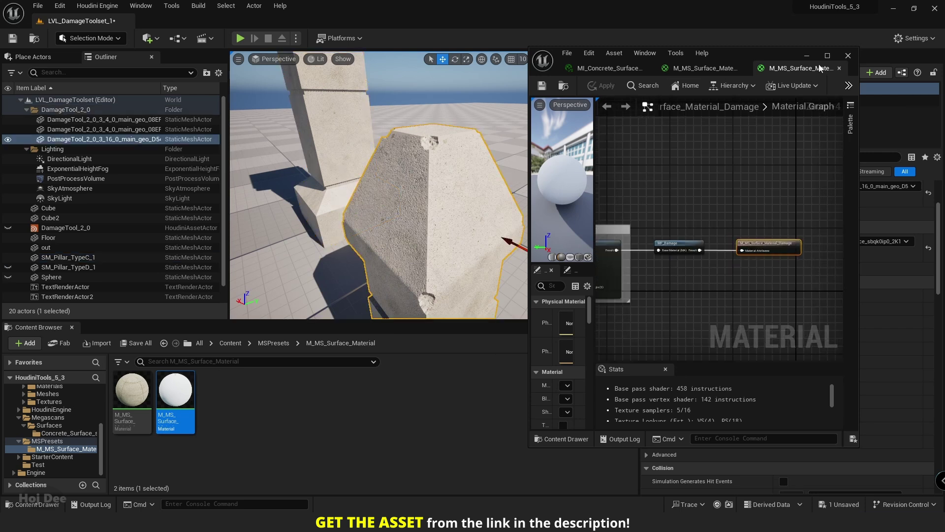
left_click(807, 55)
left_click(827, 253)
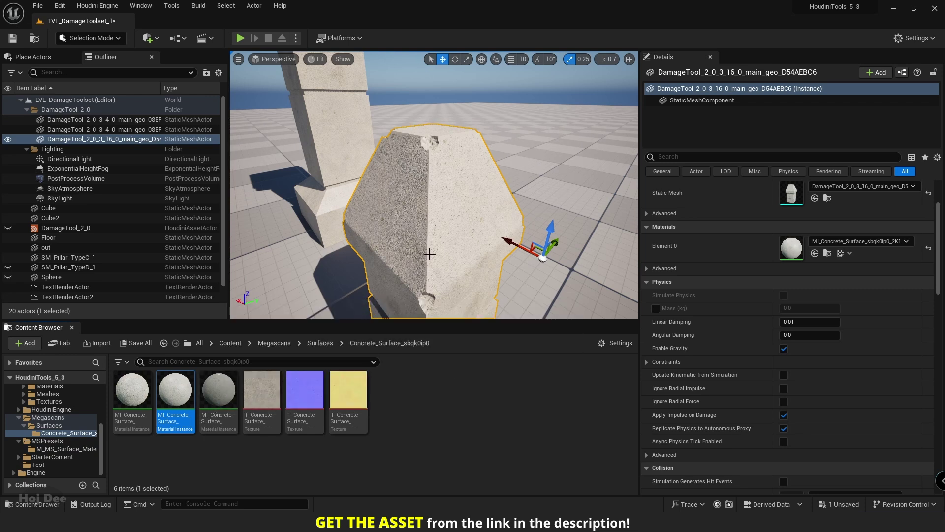
left_click(222, 389)
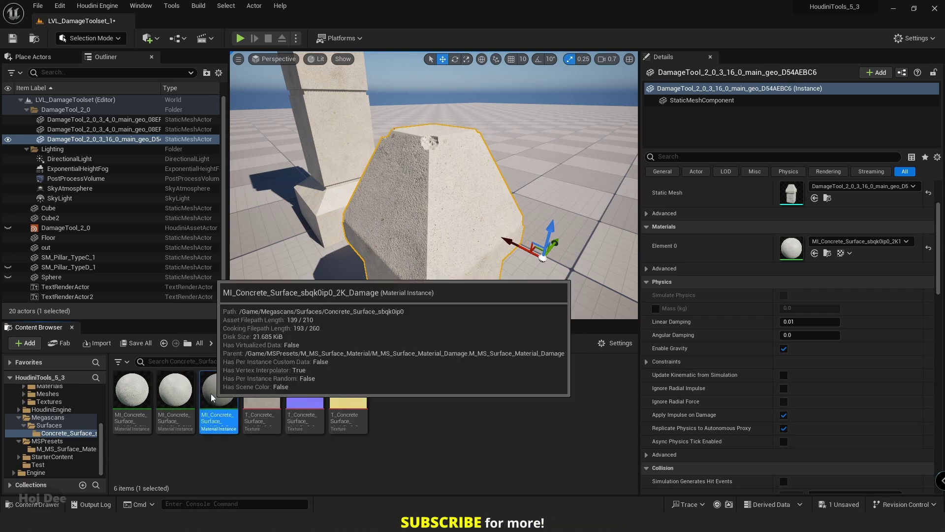
double_click(212, 397)
Check which parent material the damage instance uses and review its parameter groups back up to 0 Damage
scroll(690, 305, "down", 10)
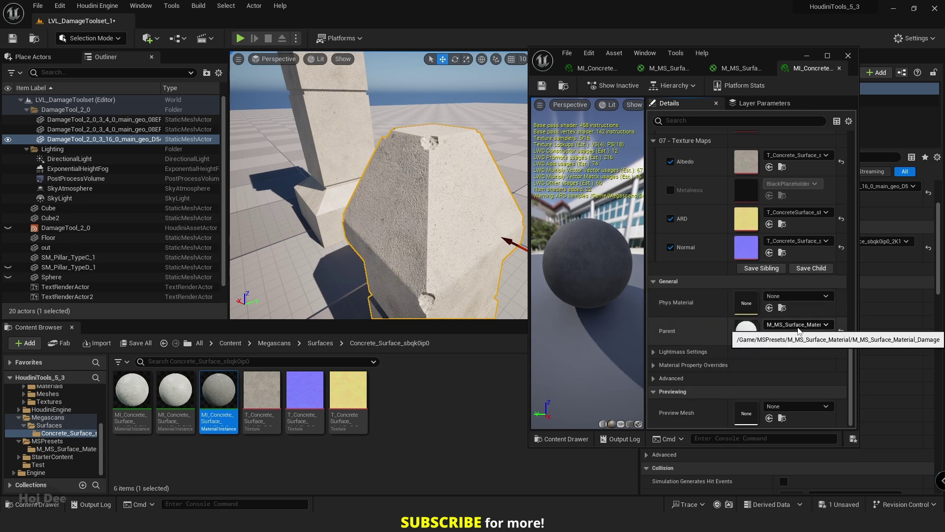
scroll(768, 335, "up", 6)
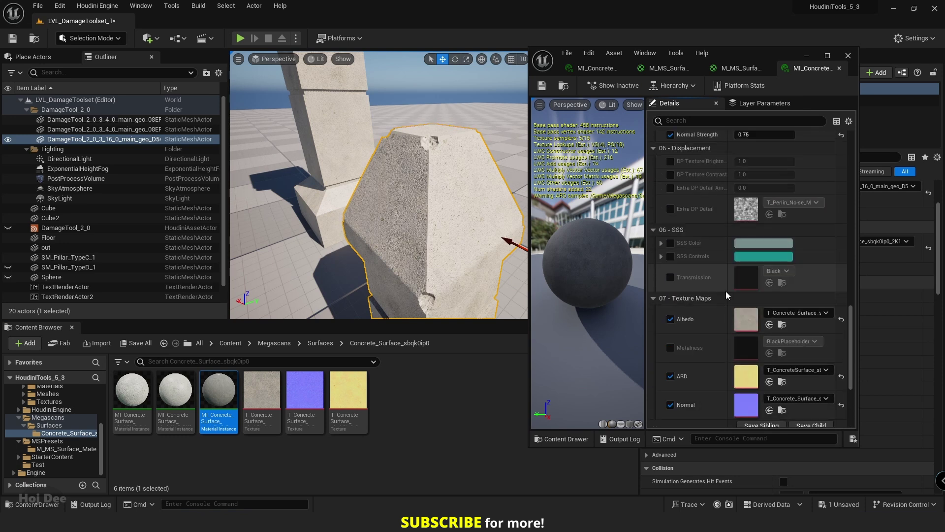
scroll(738, 337, "down", 6)
scroll(732, 337, "up", 10)
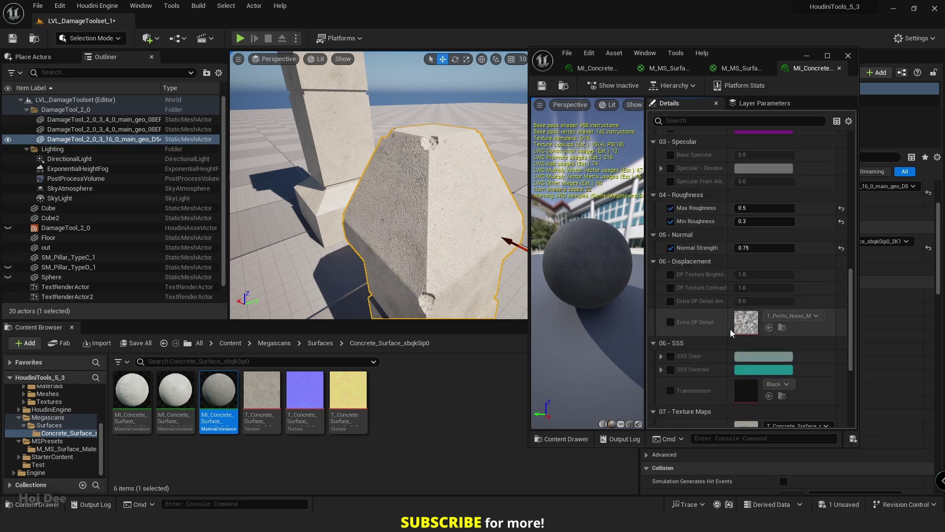
scroll(732, 333, "up", 3)
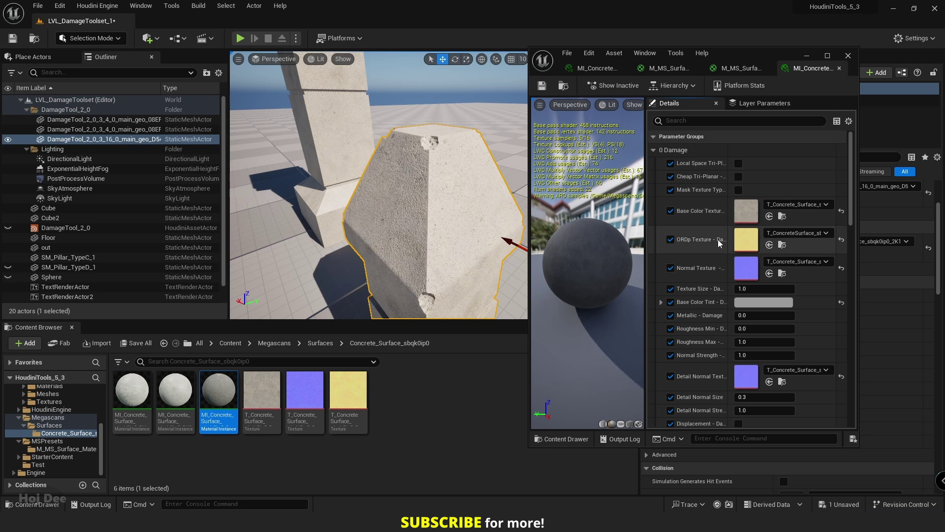
Widen the damage instance's parameter details and assign MI_Concrete_Surface_sbqk0ip0_2K_Damage to the baked pillar
left_click_drag(726, 228, 744, 228)
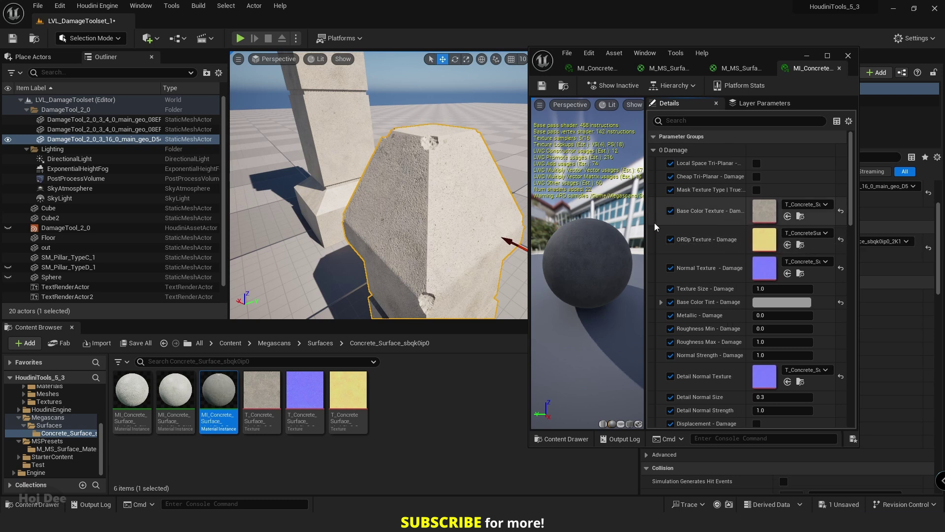
left_click_drag(612, 223, 539, 230)
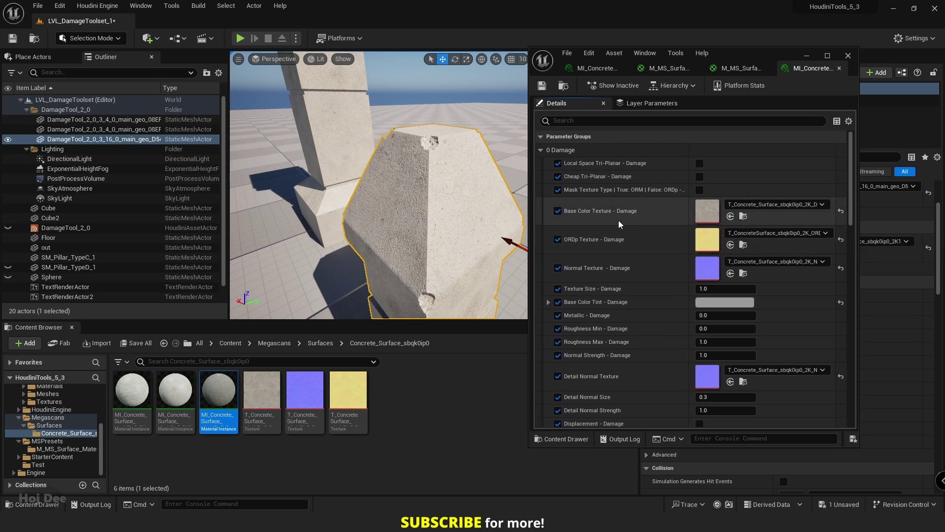
scroll(658, 231, "down", 2)
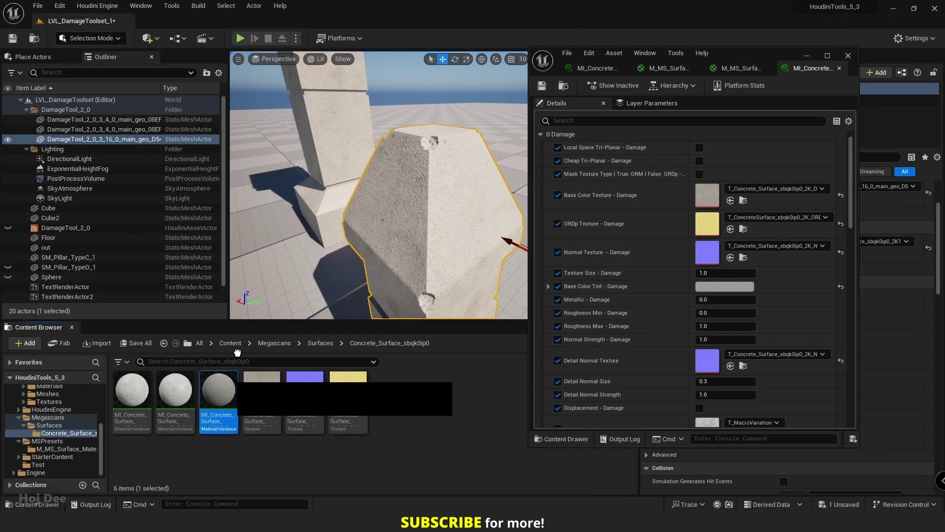
left_click_drag(219, 389, 404, 208)
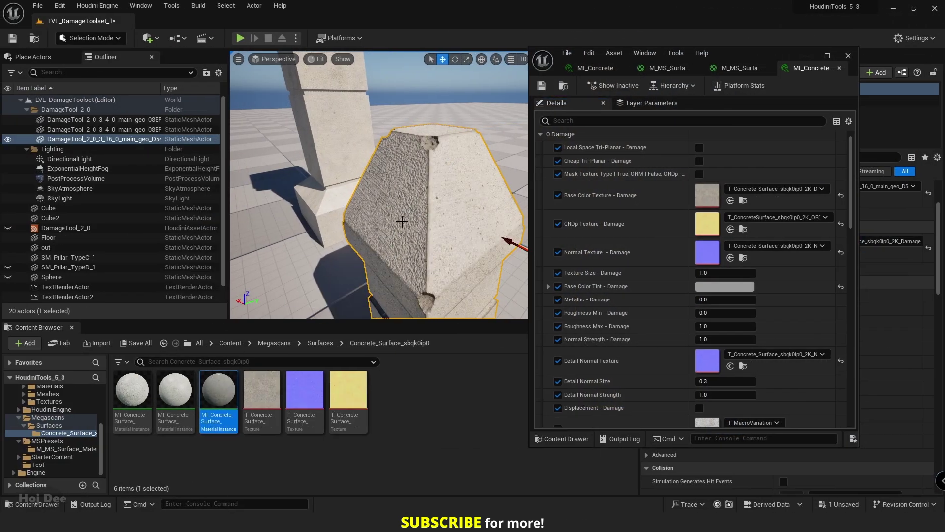
Try Normal Strength - Damage at 0.5, and then both it and Detail Normal Strength at 0
scroll(635, 306, "down", 4)
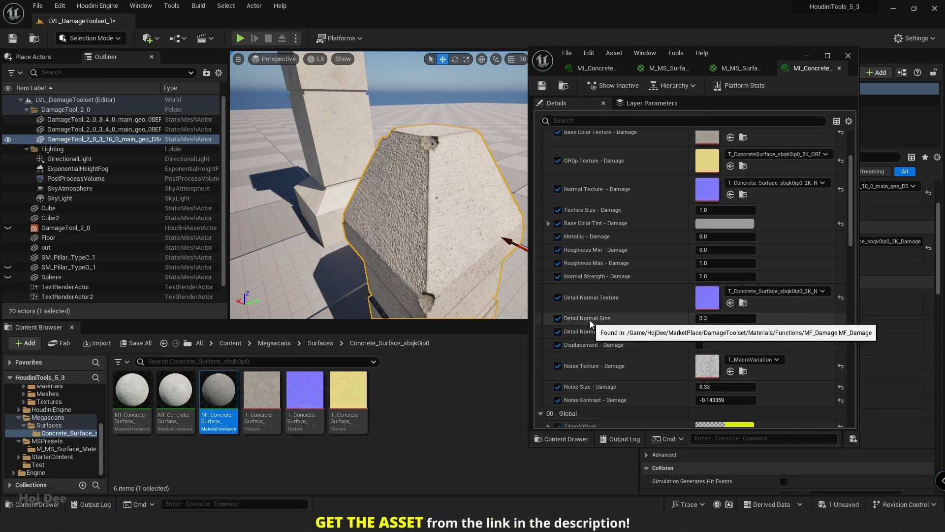
left_click(714, 320)
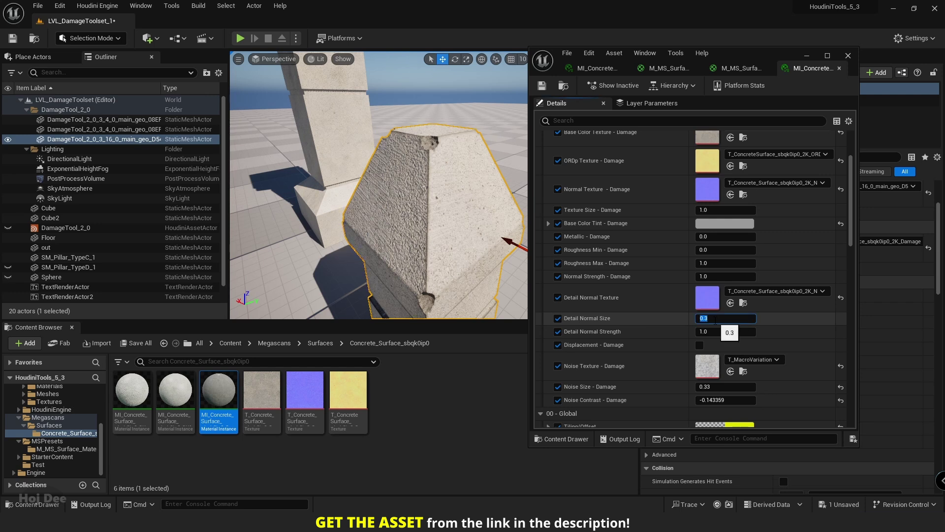
left_click(706, 277)
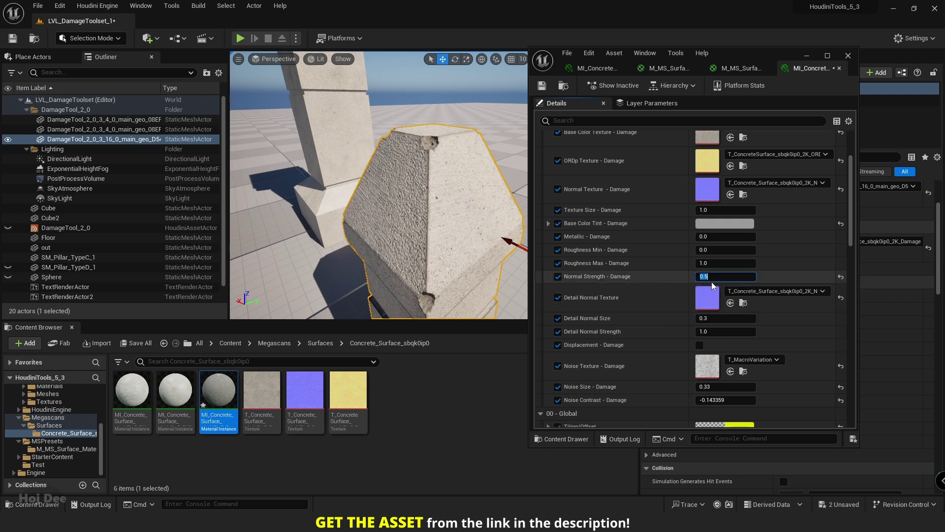
key("Return")
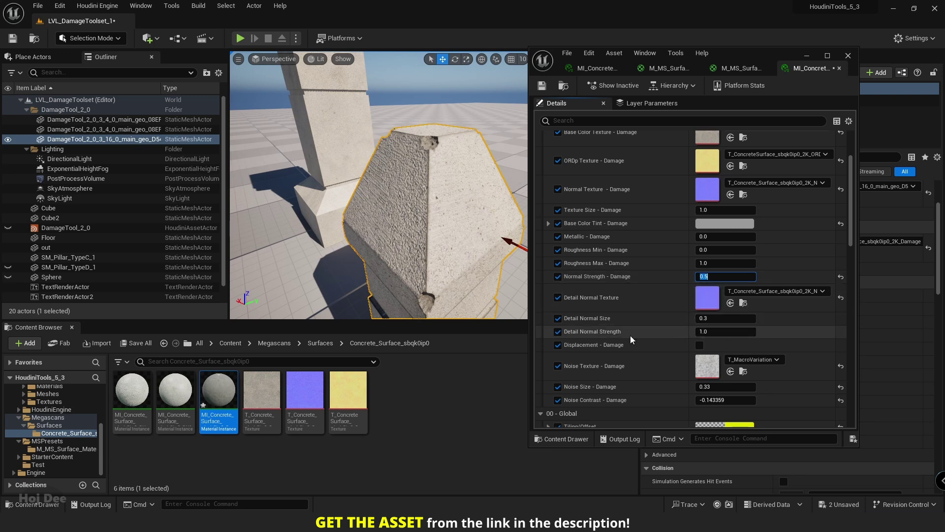
left_click(709, 332)
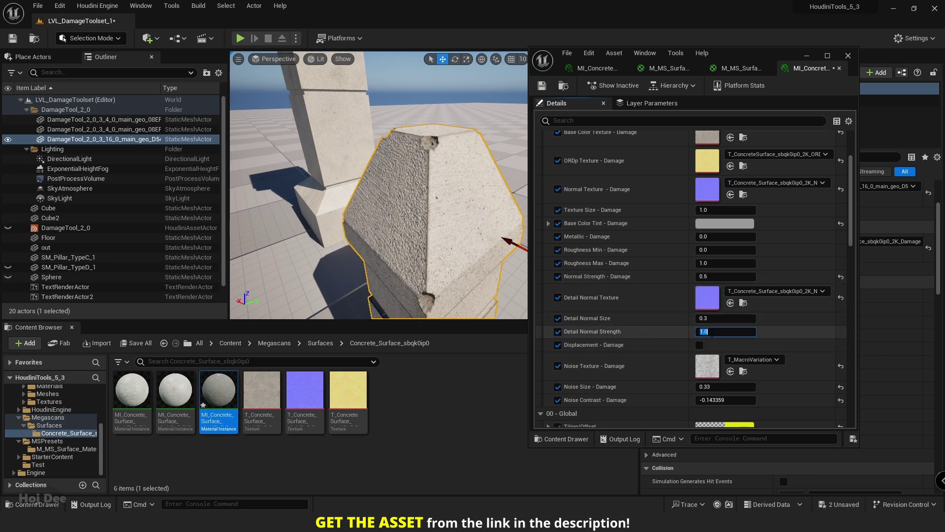
type("0.")
left_click(705, 277)
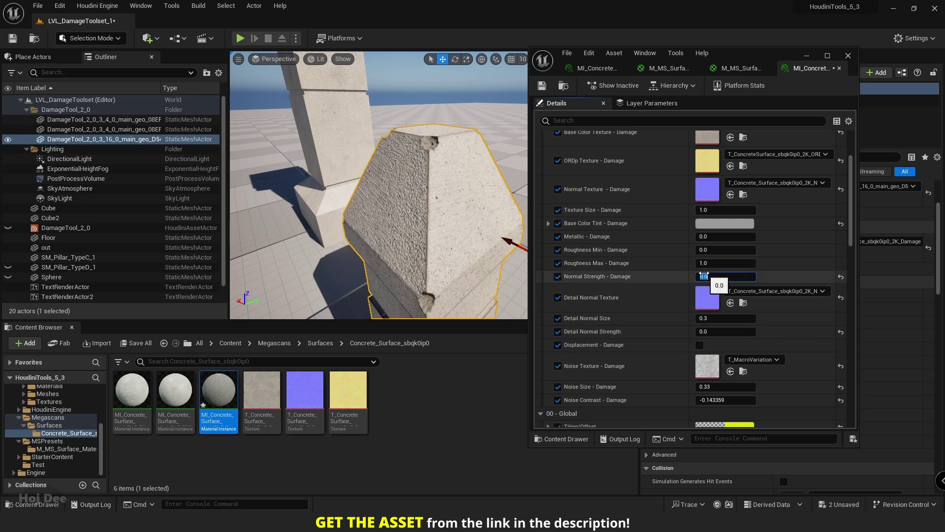
Set both Detail Normal Strength and Normal Strength - Damage back to 1
left_click(707, 332)
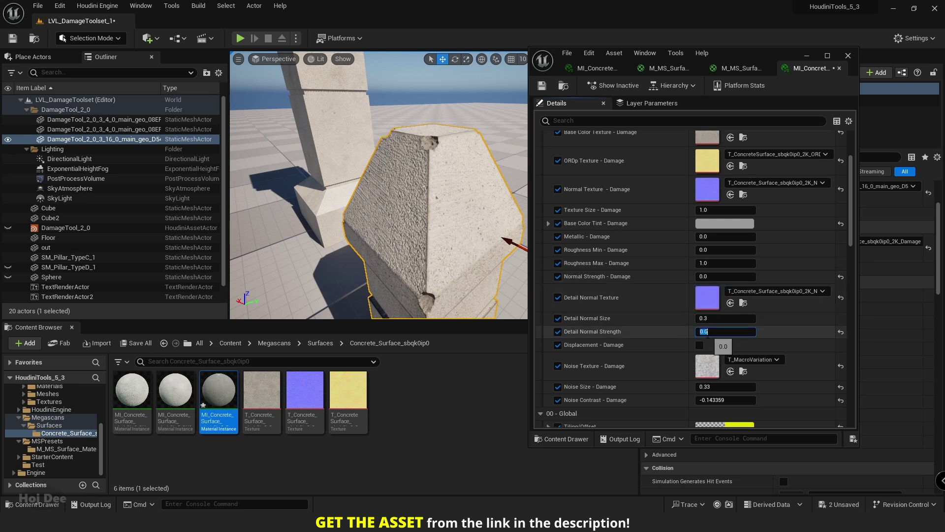
type("1")
key("Return")
left_click(704, 276)
type("1")
key("Return")
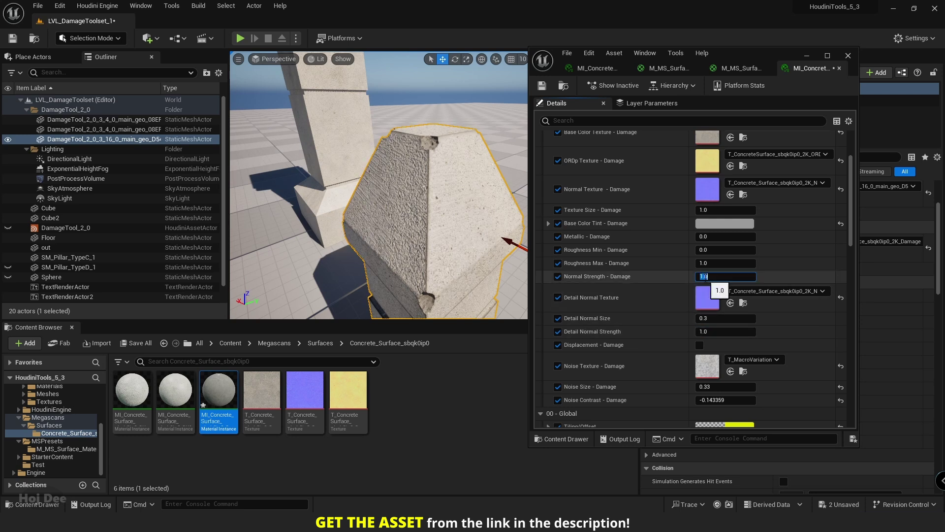
key("Return")
Set Normal Strength in the 05 - Normal group to 0.2 and inspect the pillar's damaged corner up close
scroll(664, 278, "down", 10)
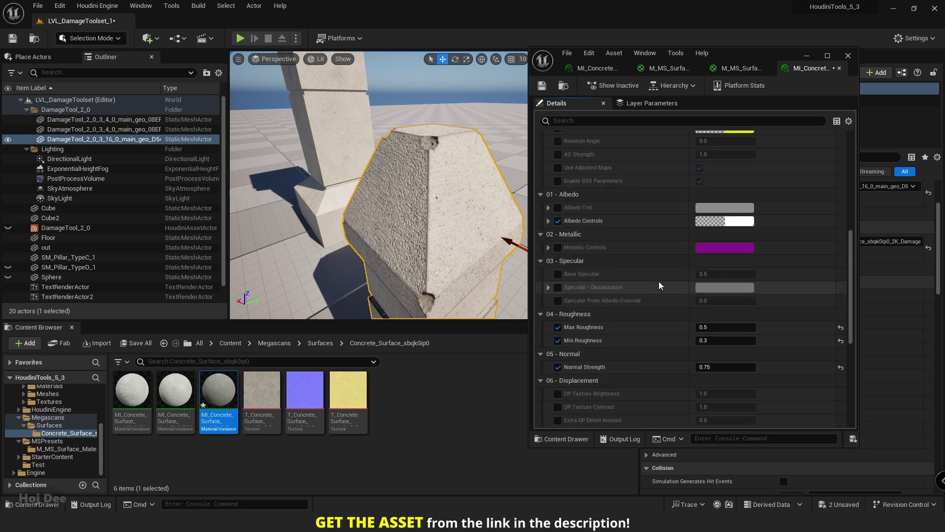
scroll(649, 295, "down", 2)
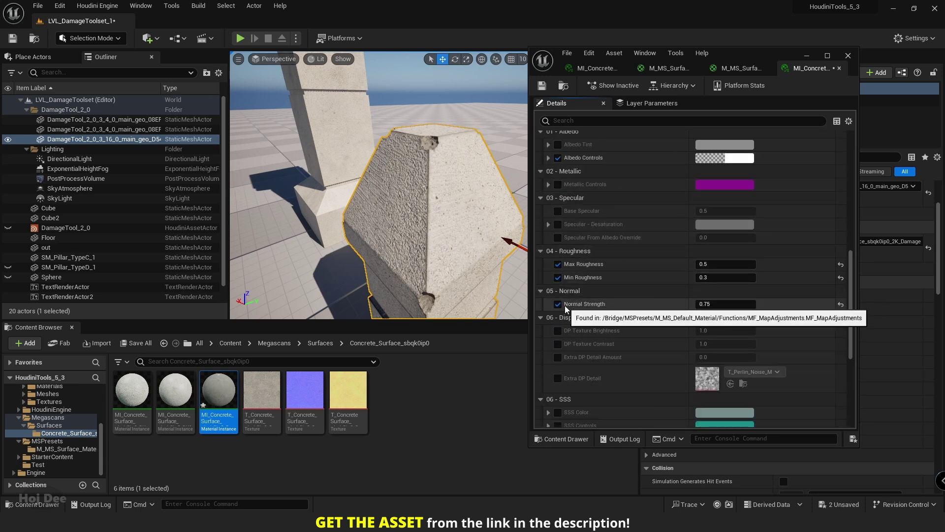
left_click(712, 304)
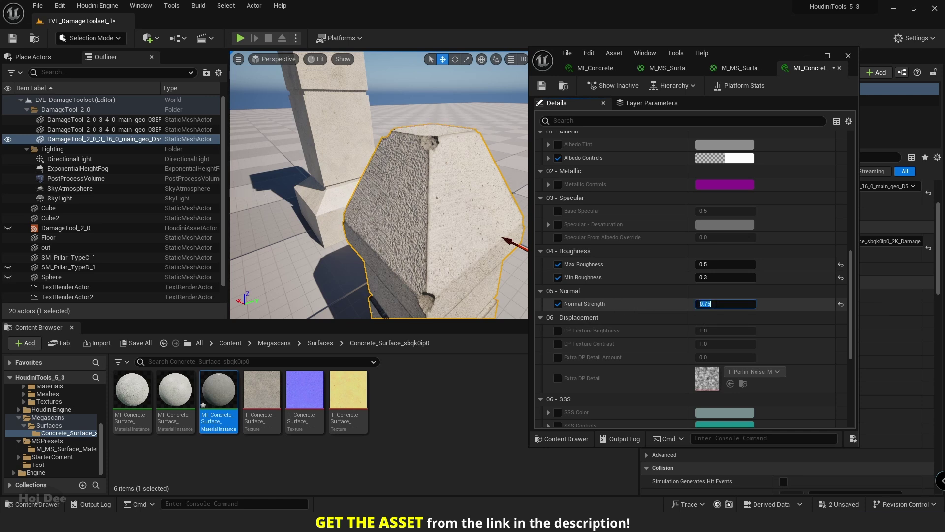
type(".2")
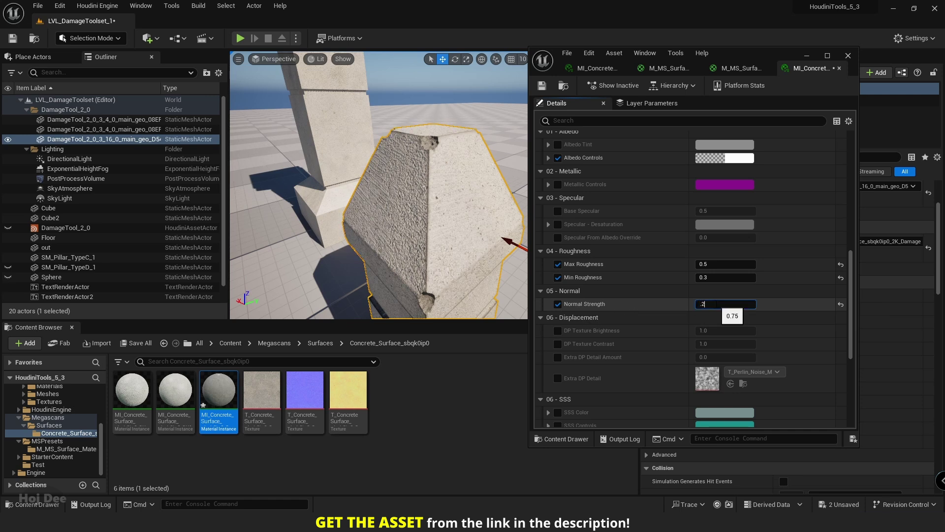
key("Return")
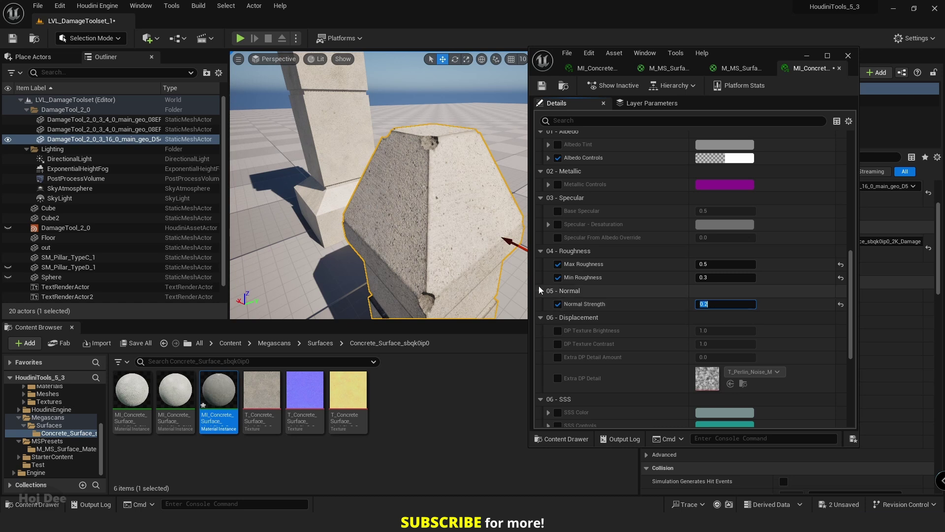
key("w")
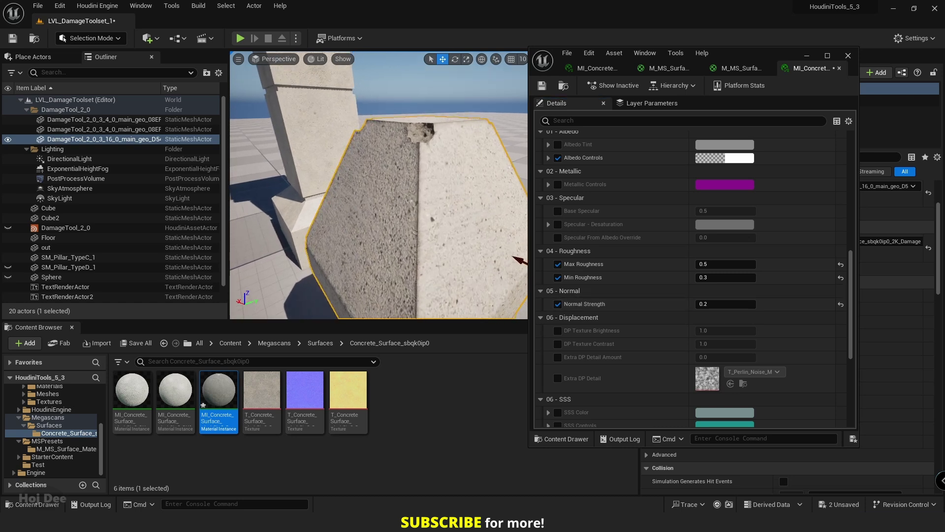
key("e")
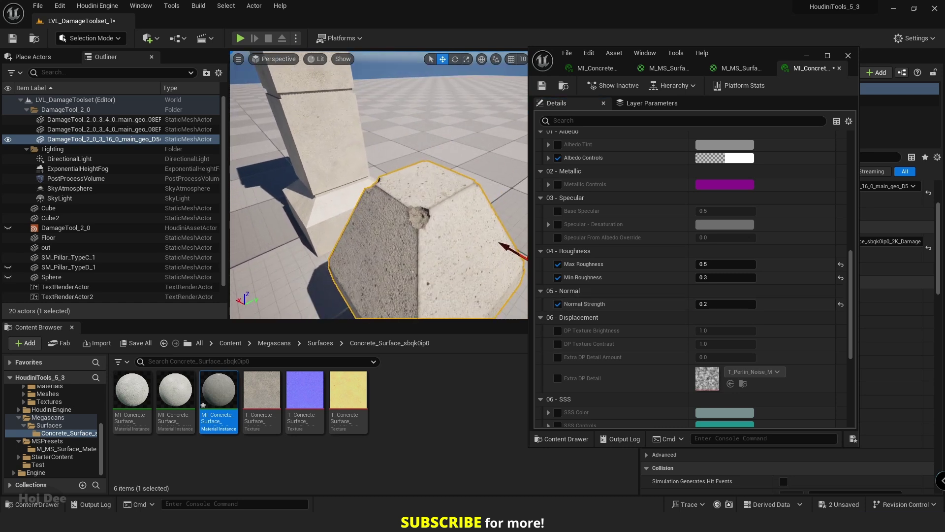
key("a")
key("d")
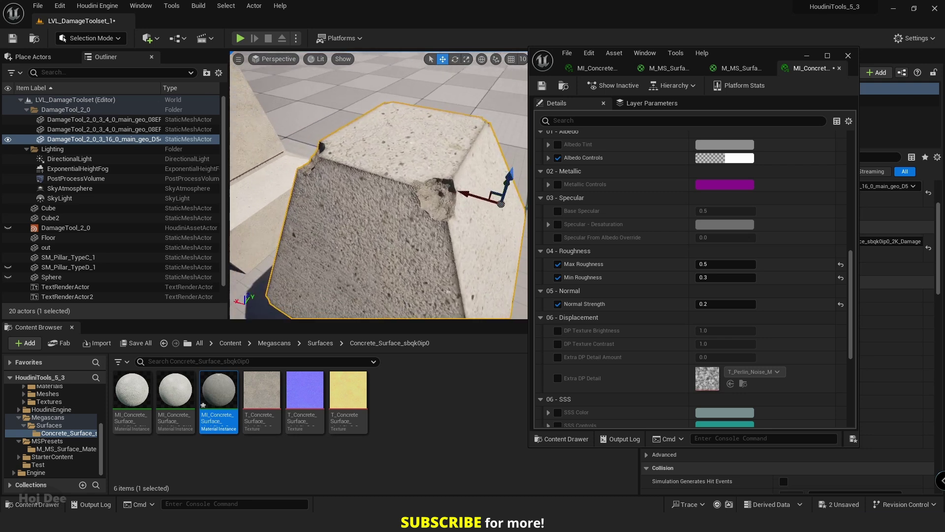